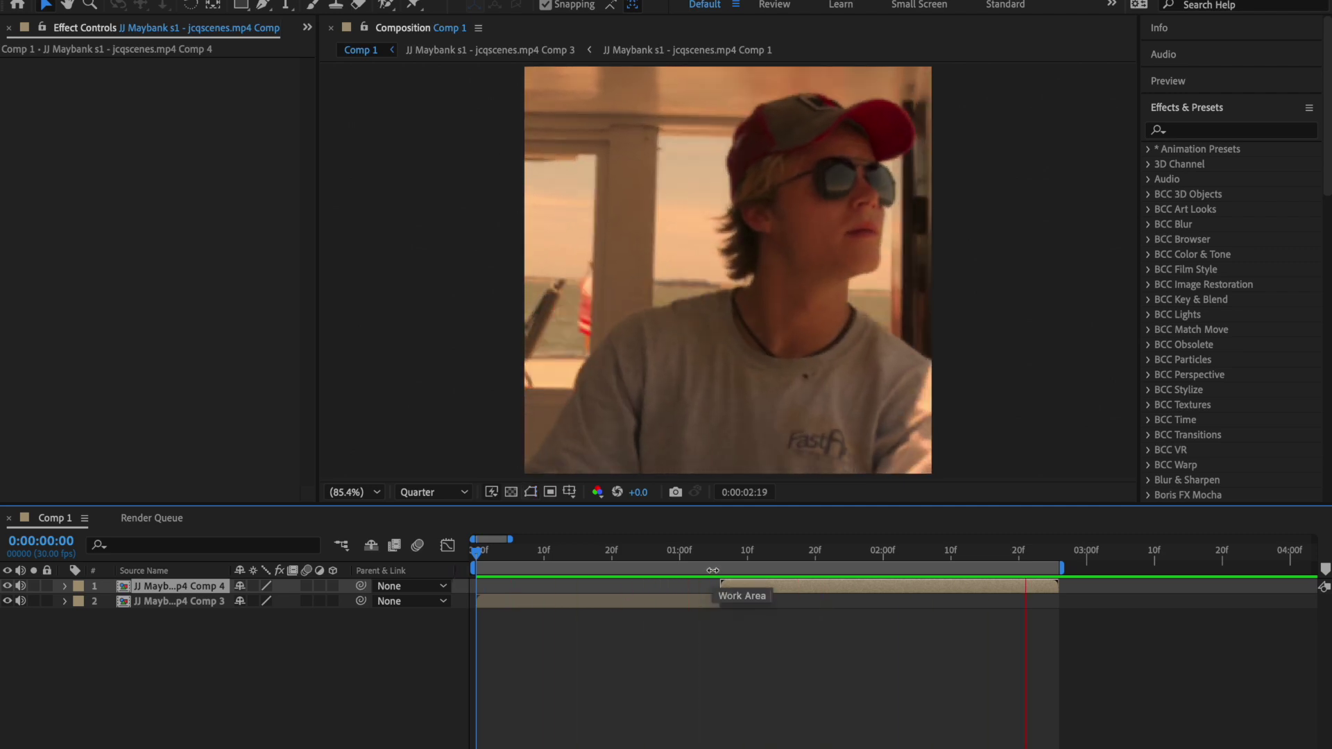
- Stop the playback and examine the cut between the Comp 3 and Comp 4 layers around 0:00:01:06
key("space")
left_click(618, 602)
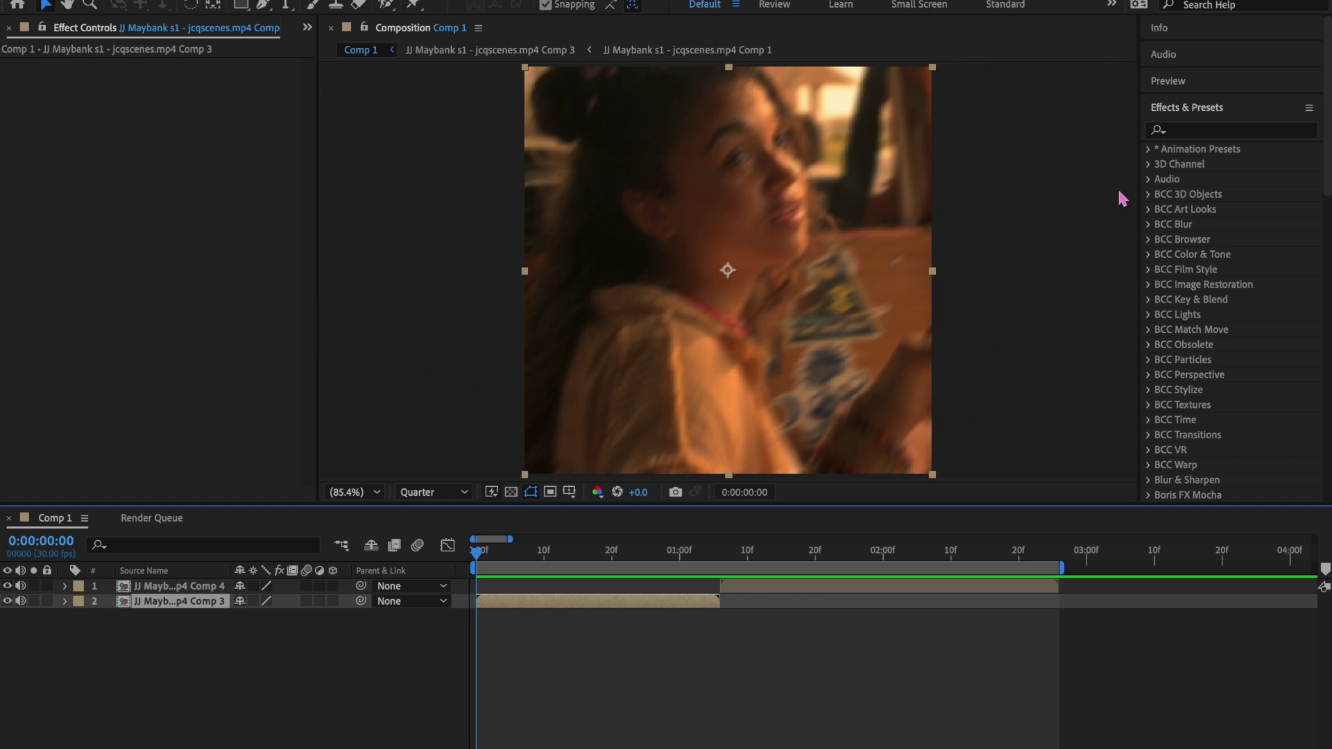
left_click_drag(517, 566, 893, 595)
left_click(719, 553)
key("super+z")
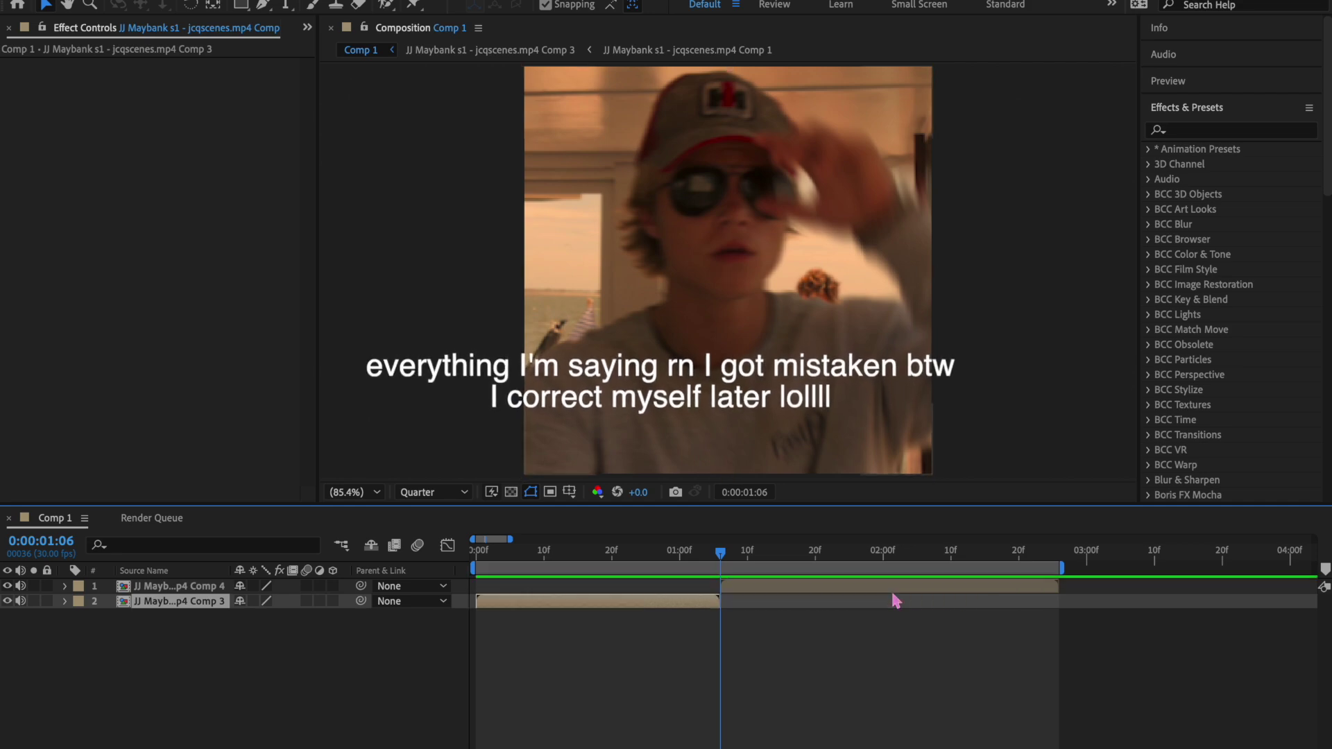
left_click(789, 648)
left_click(726, 553)
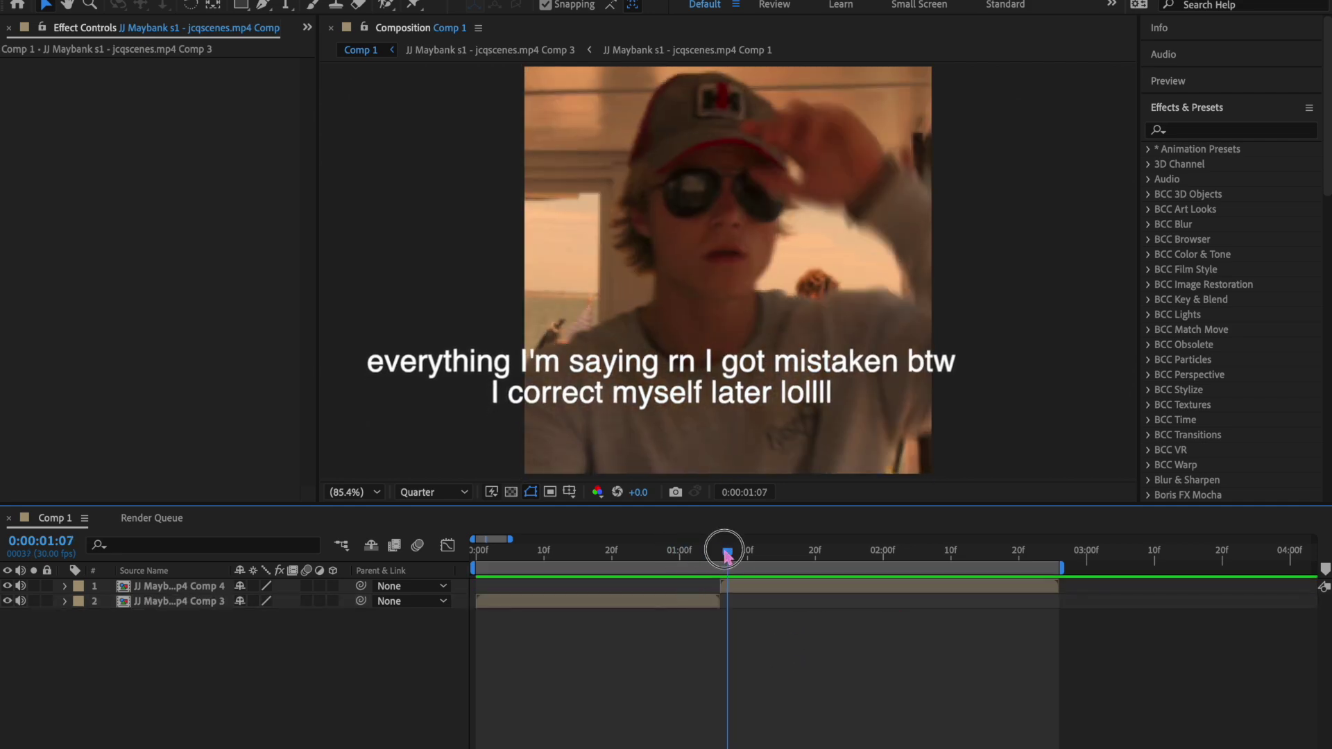
mouse_move(727, 555)
left_mouse_down()
mouse_move(687, 553)
mouse_move(721, 565)
mouse_move(707, 564)
left_mouse_up()
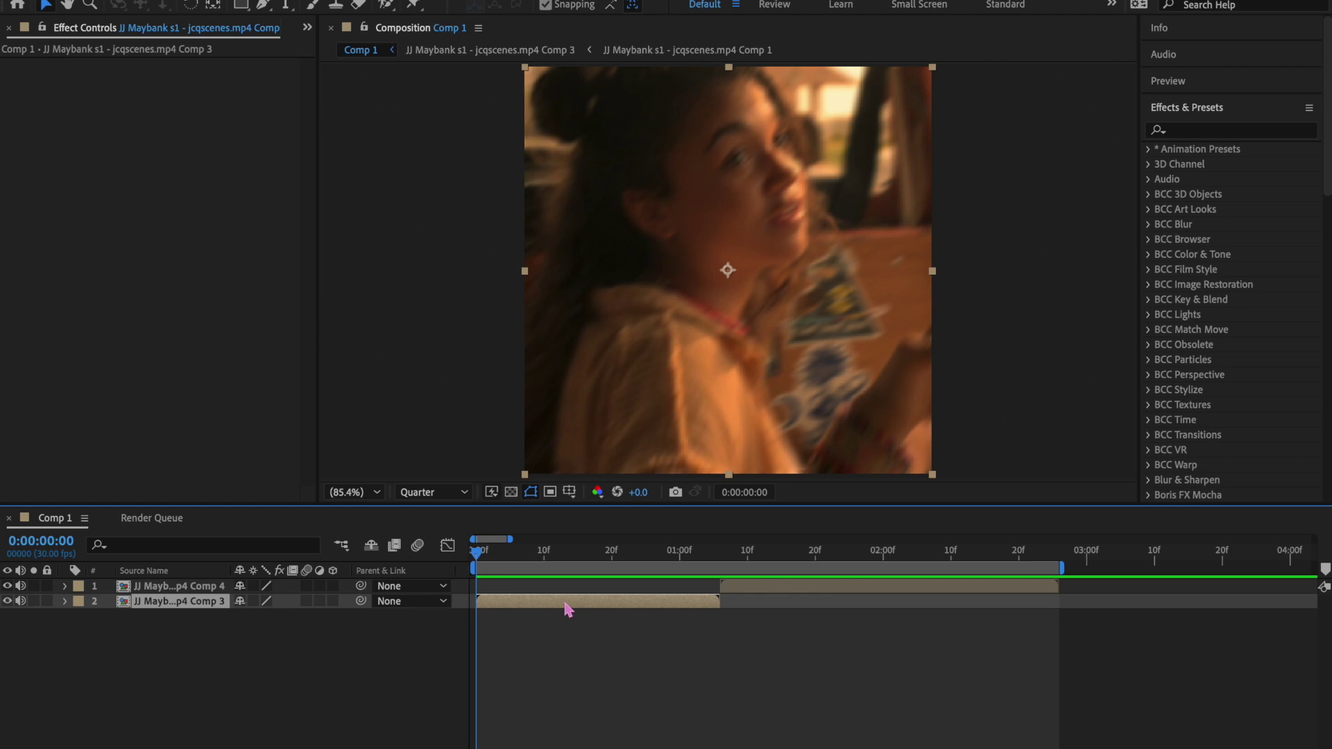
- Find the S_BlurMoCurves effect by searching "blurmo" and apply it to both the Comp 3 and Comp 4 layers
left_click(1211, 132)
type("blurmo")
left_click_drag(1240, 165, 820, 598)
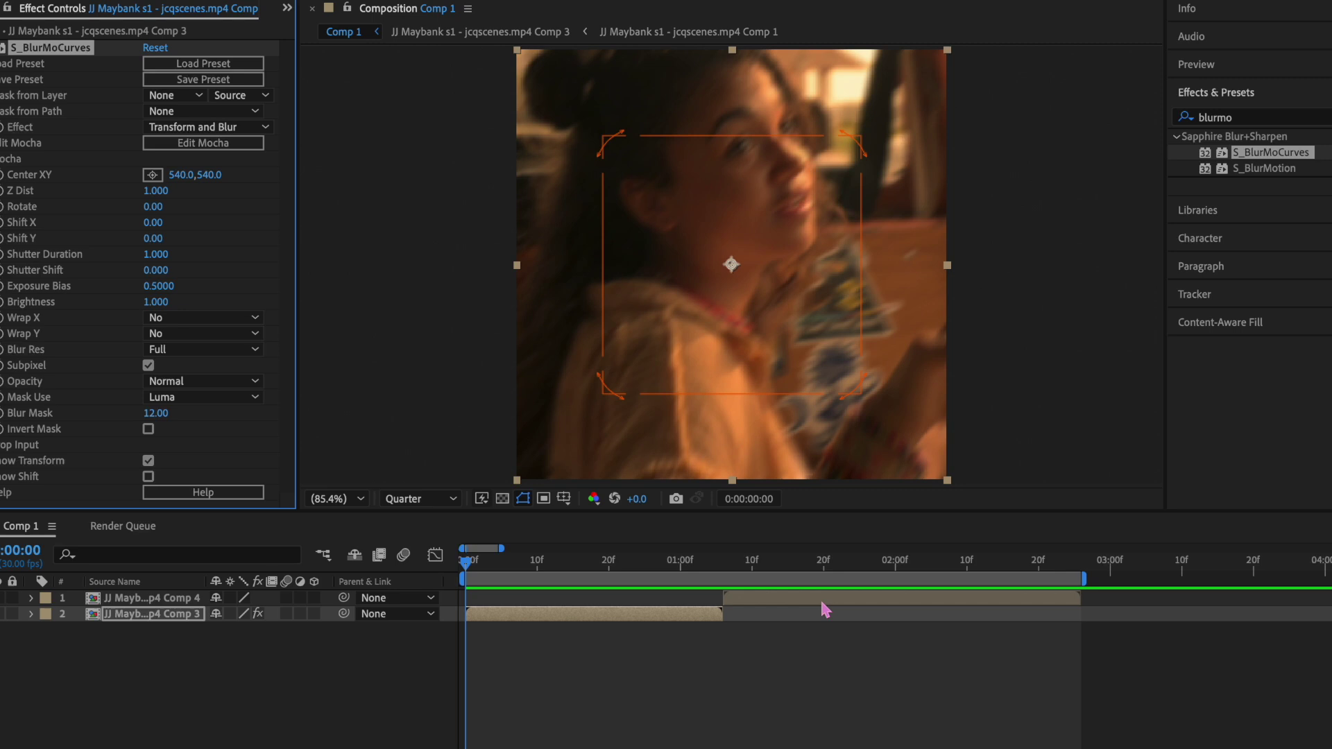
left_click(820, 590)
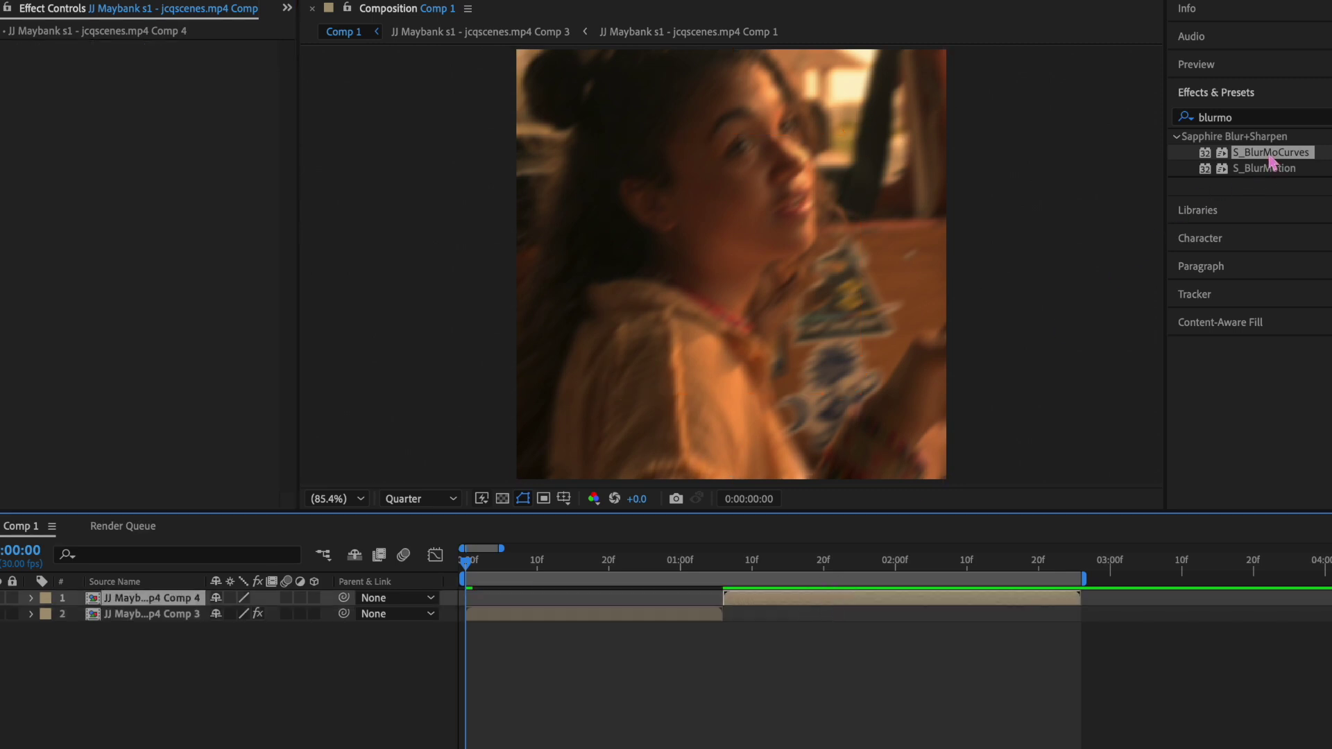
double_click(1274, 152)
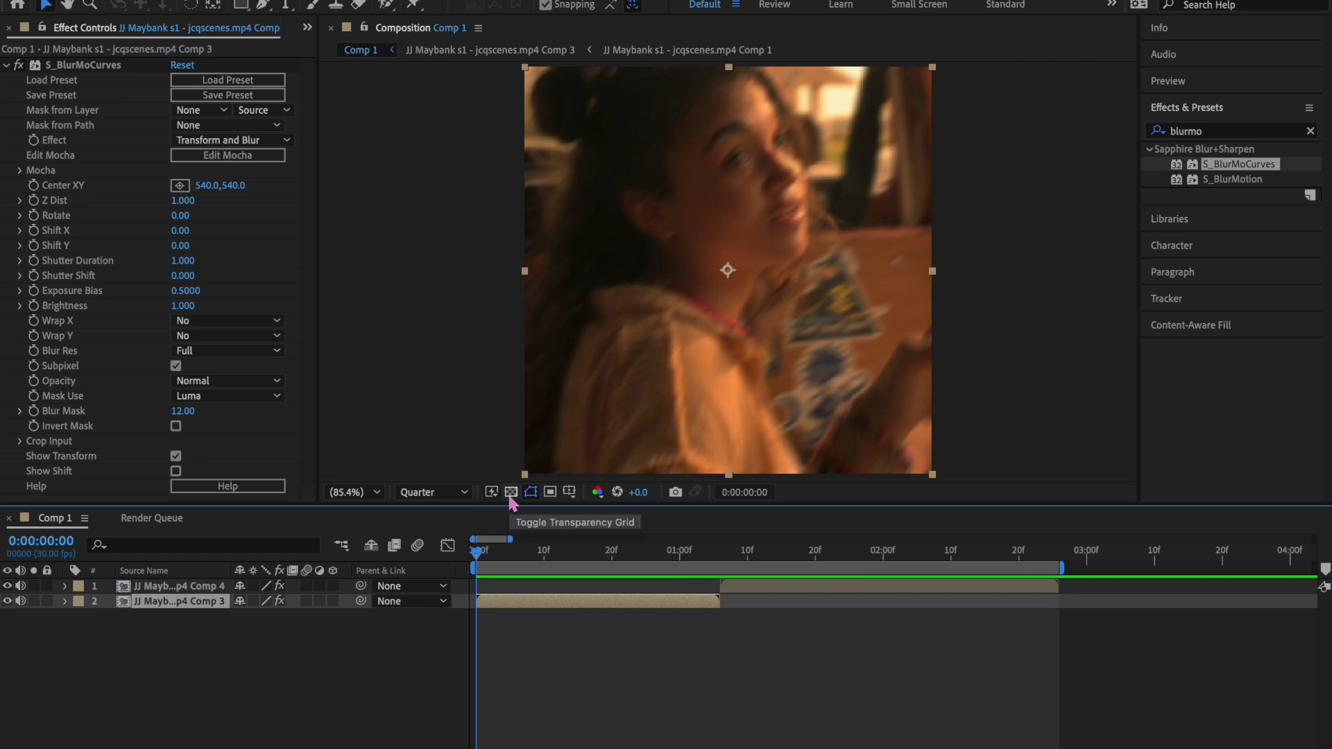
- Overlay the Proportional Grid on the composition and fit the whole frame in the preview
left_click(511, 498)
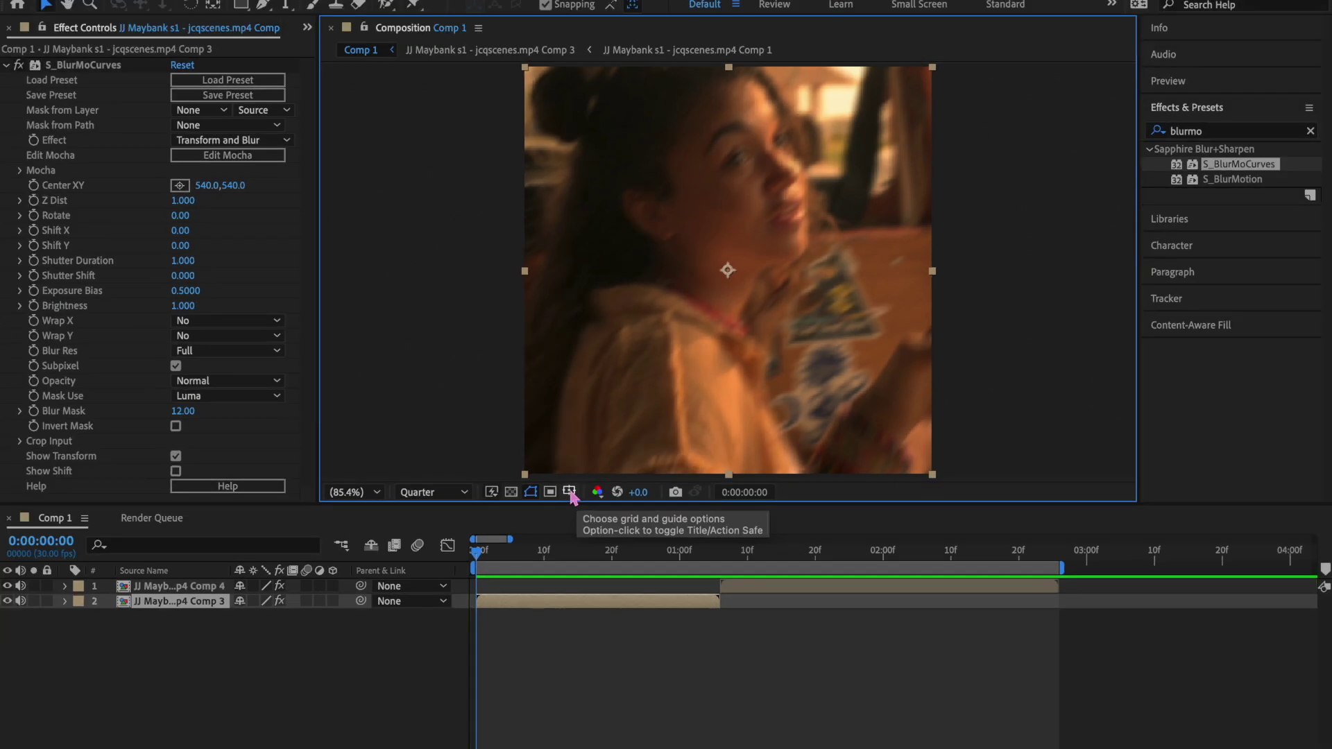
left_click(570, 493)
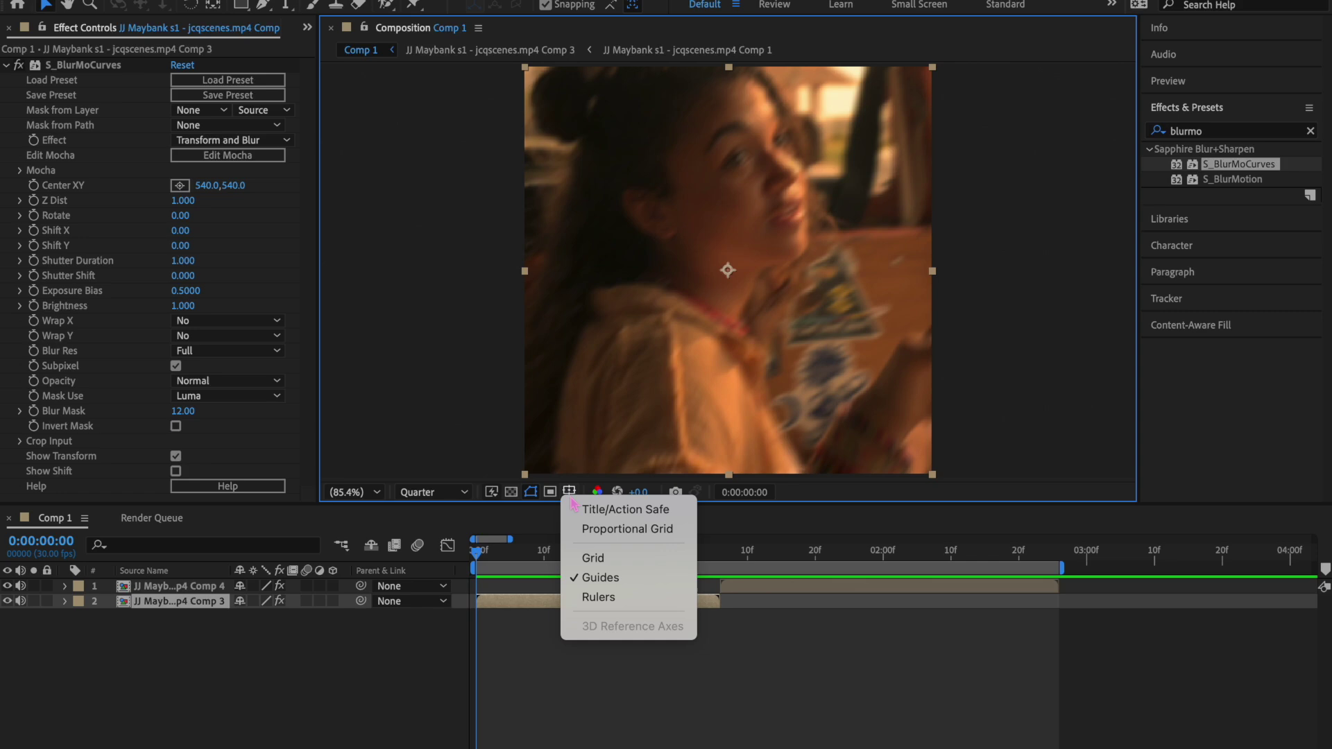
left_click(596, 559)
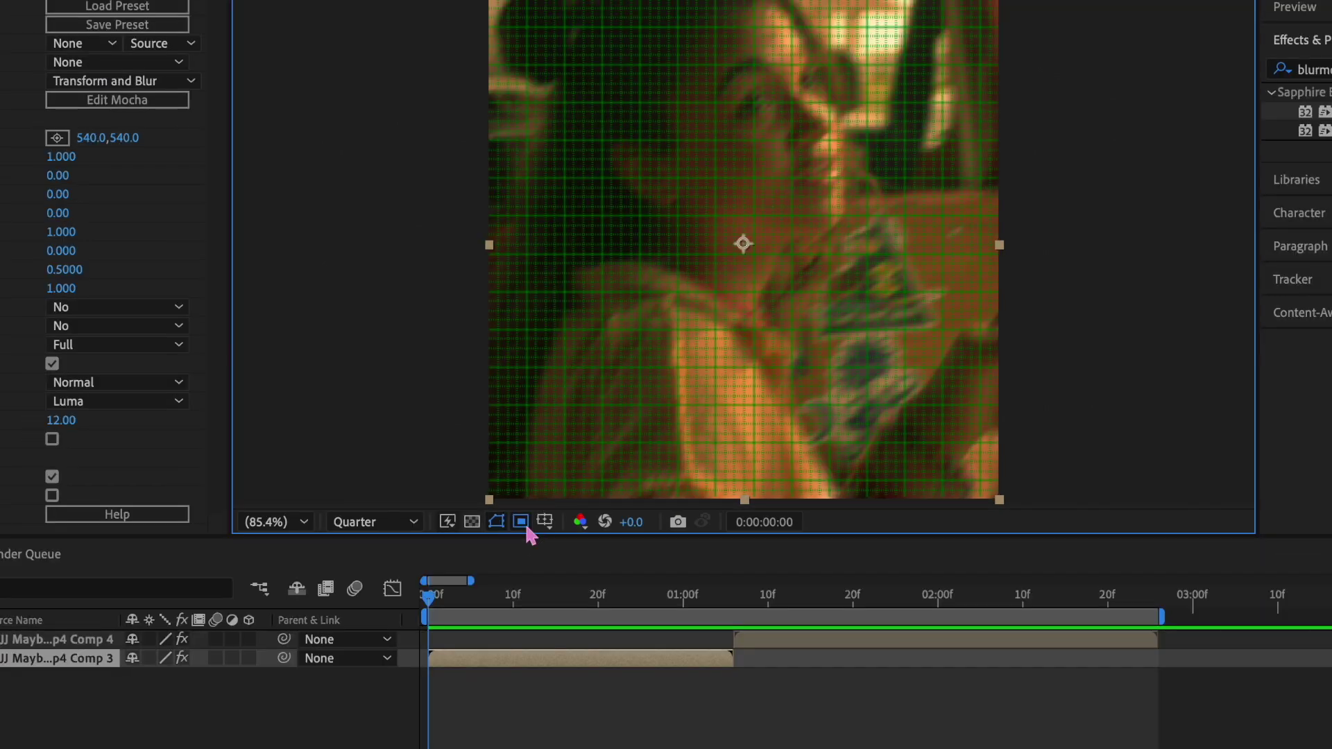
left_click(570, 492)
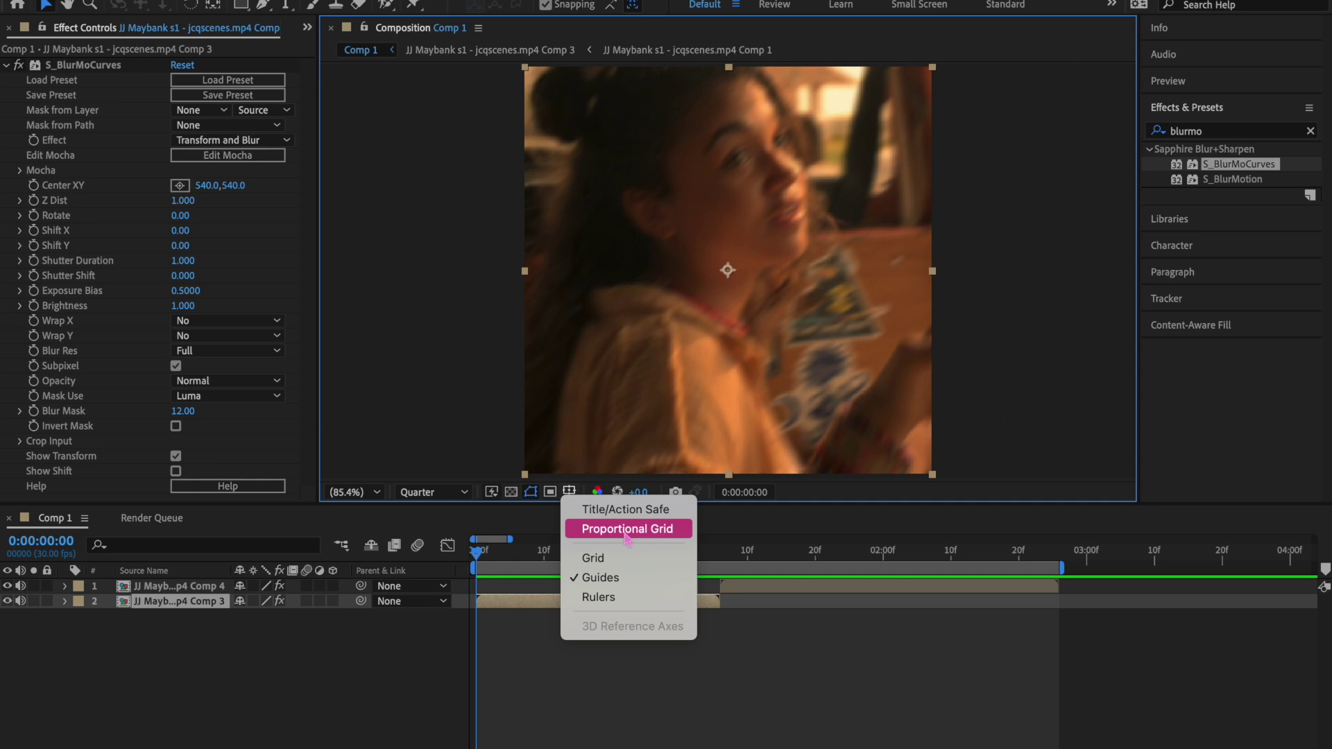
left_click(624, 533)
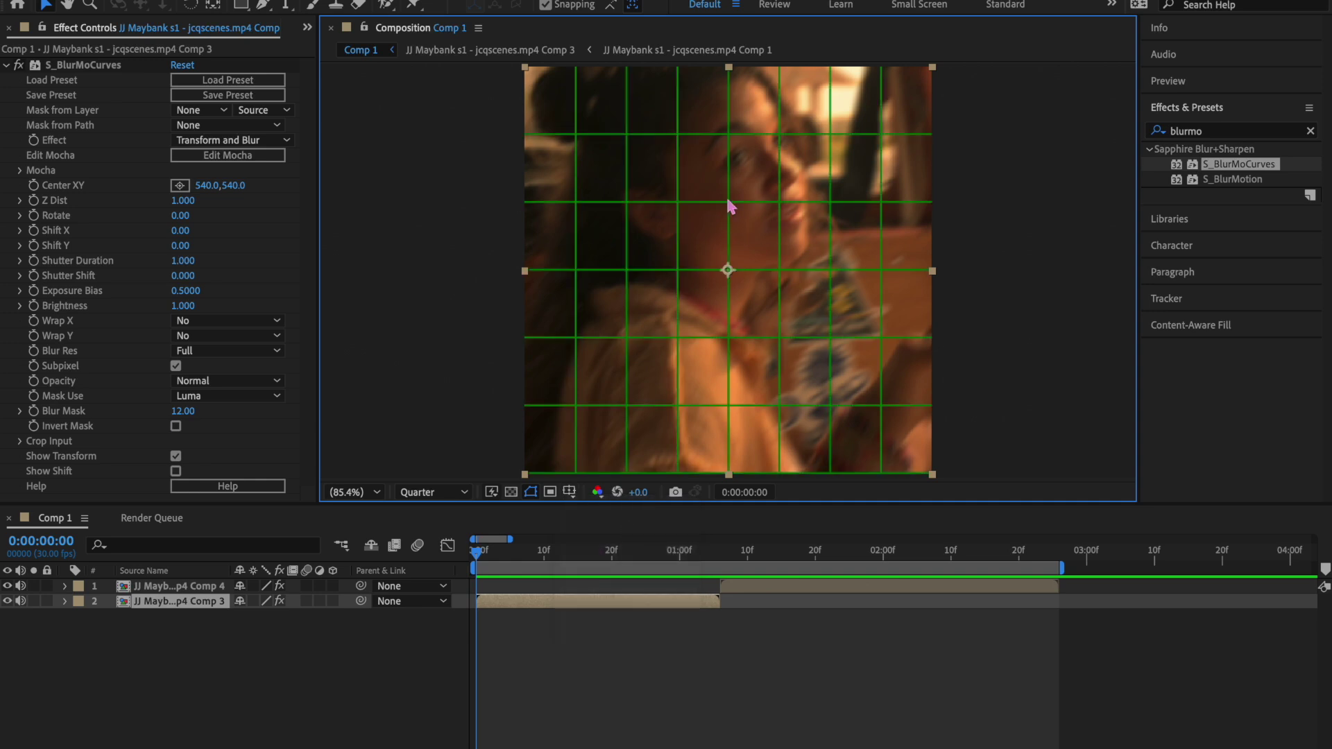
scroll(854, 296, "down", 1)
scroll(854, 296, "up", 1)
left_click(354, 492)
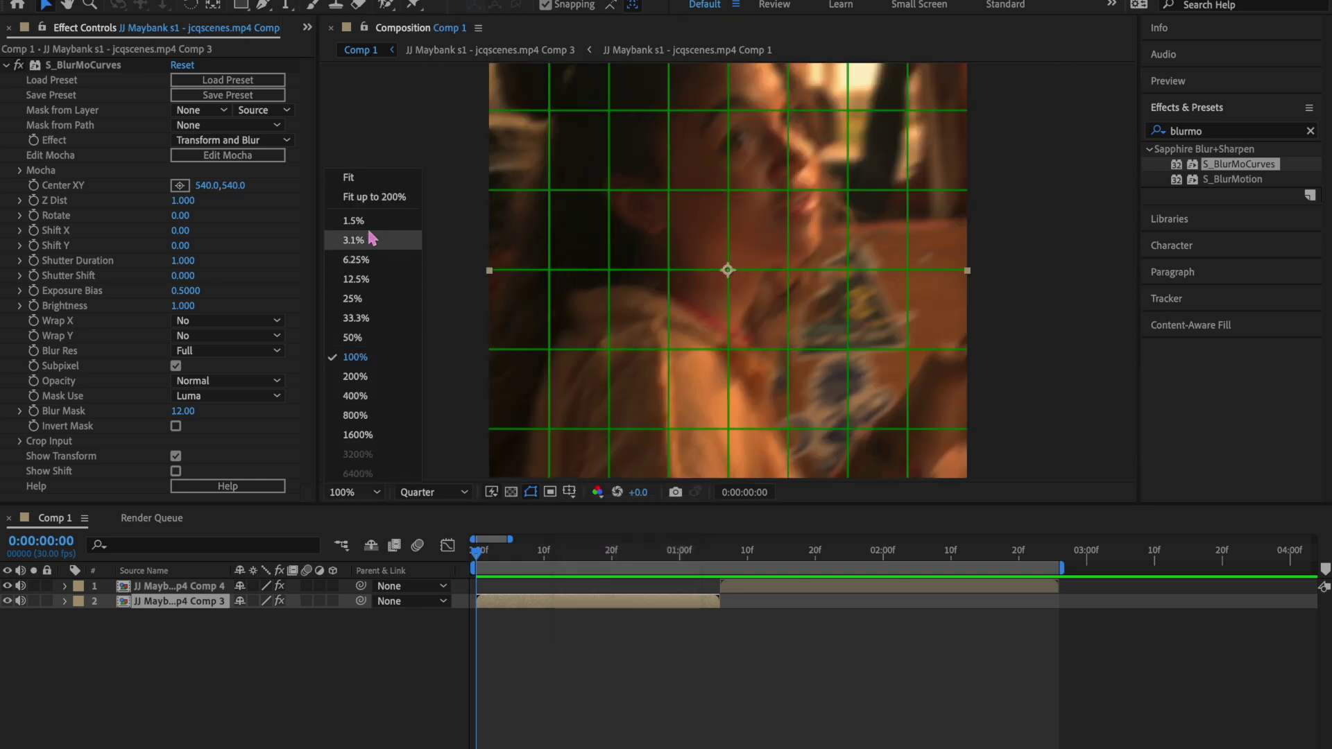
left_click(366, 199)
left_click(419, 182)
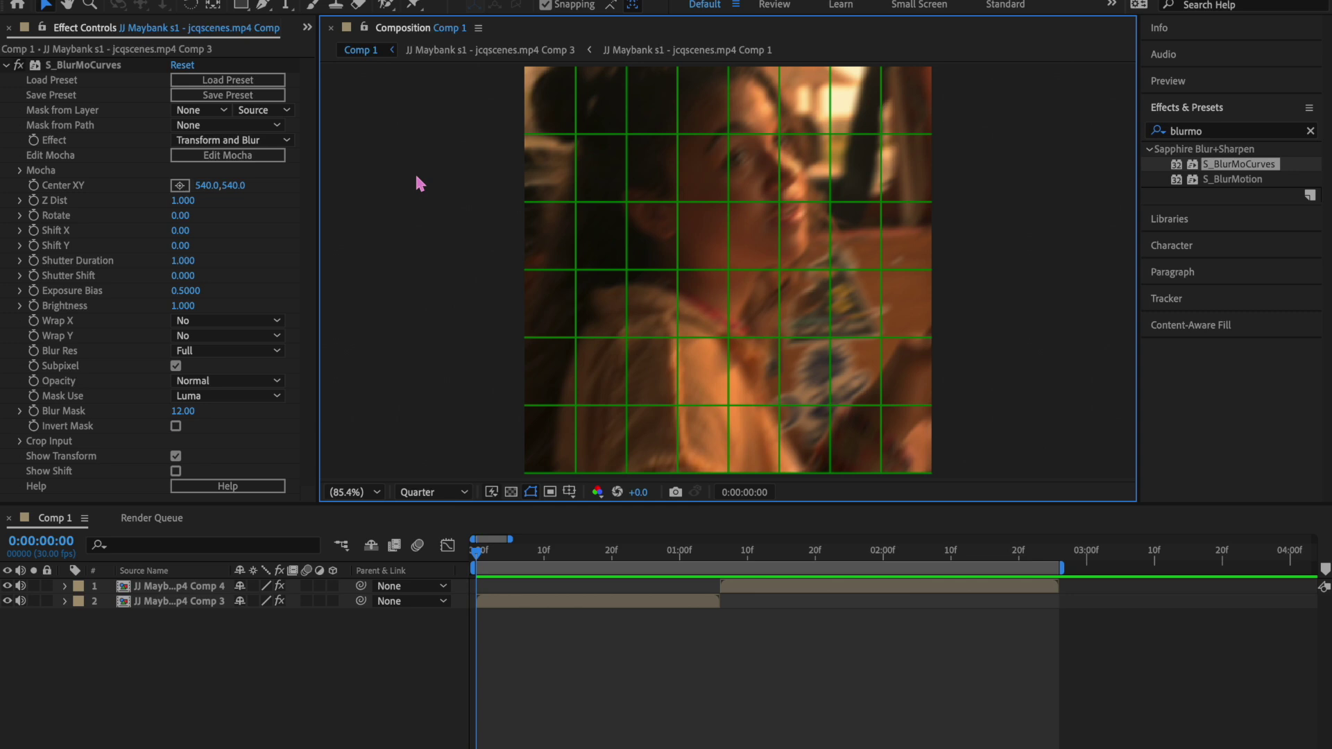
left_click(242, 6)
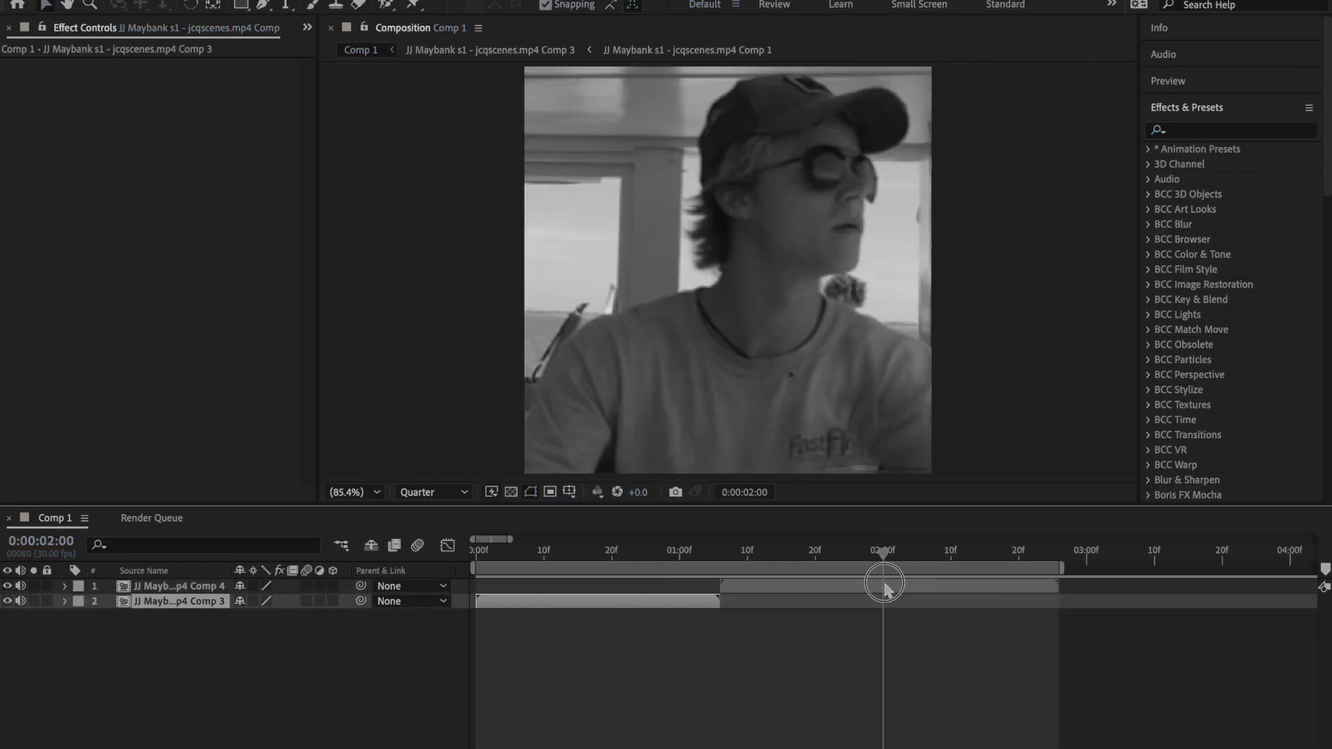
- Trim the ends of the two Comp 4 layers to match the end of the Comp 3 layers
left_click_drag(877, 581, 720, 553)
left_click_drag(707, 603, 895, 595)
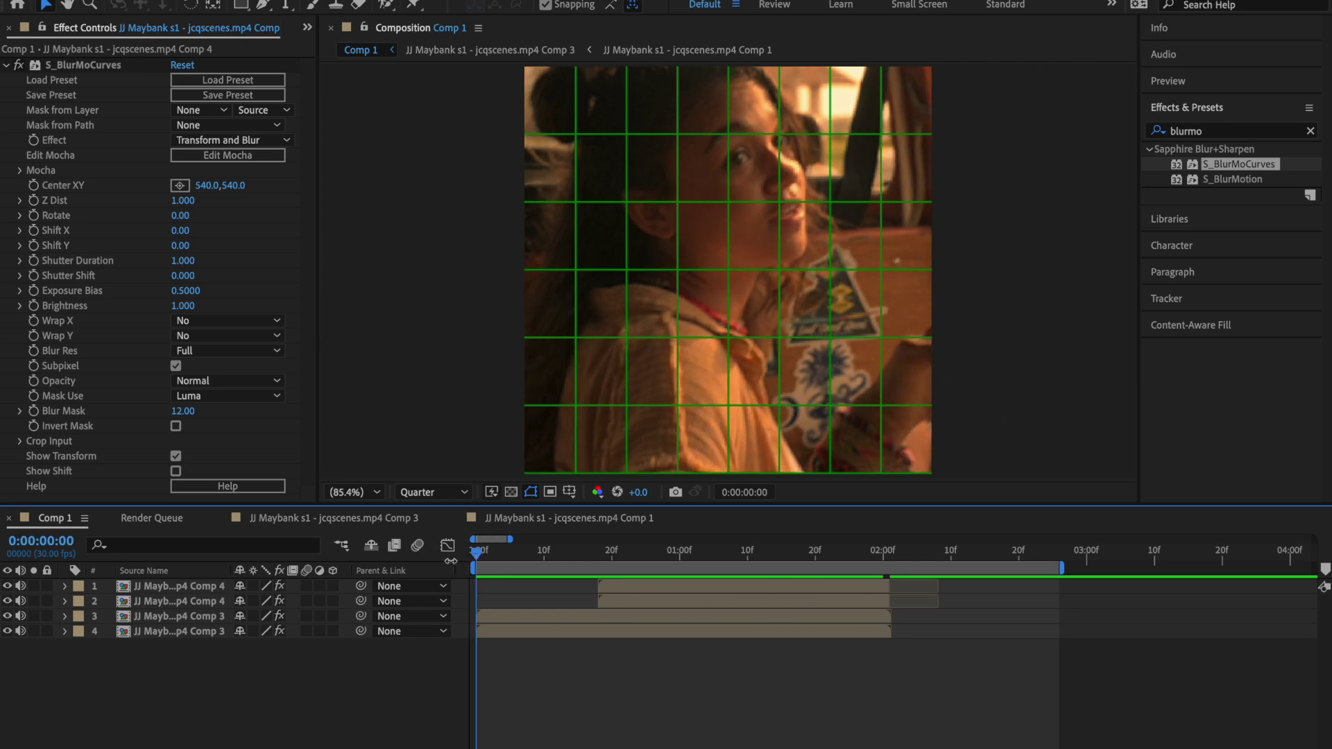
left_click(502, 630)
left_click(613, 602)
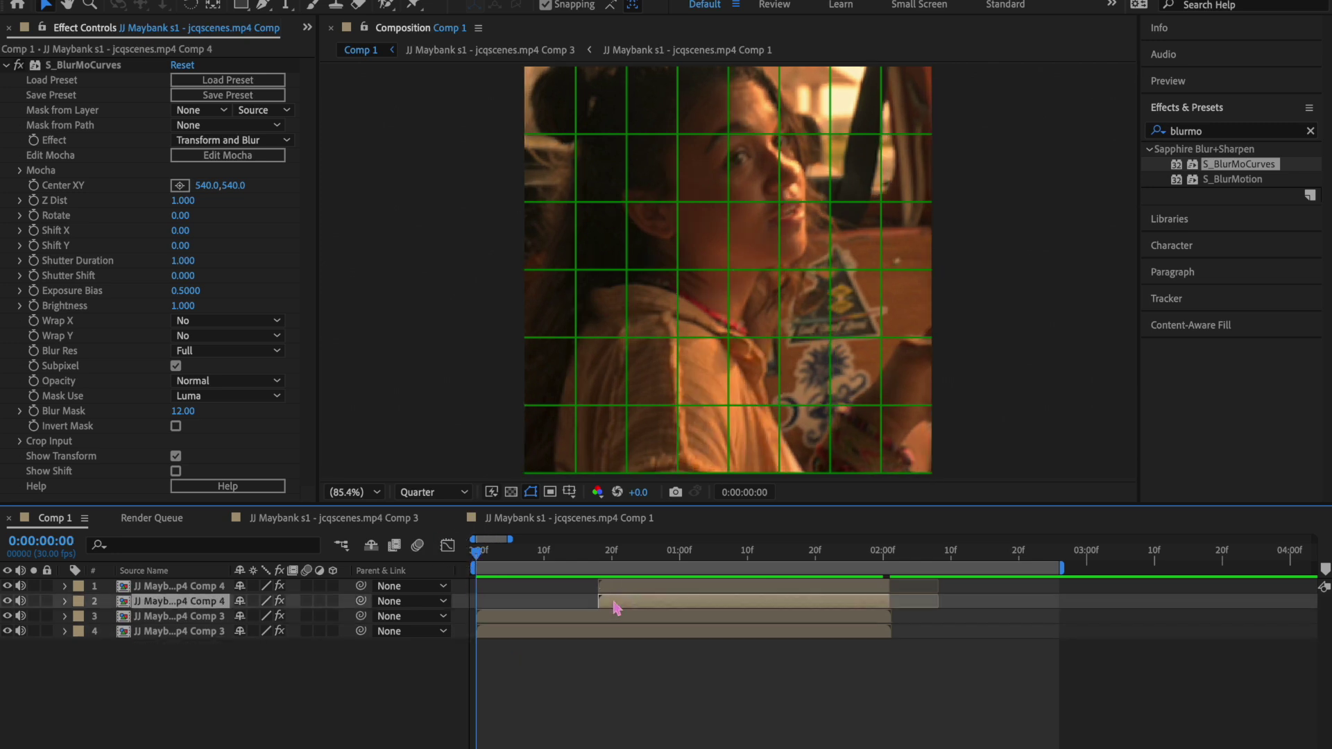
left_click(613, 587)
left_click(613, 602)
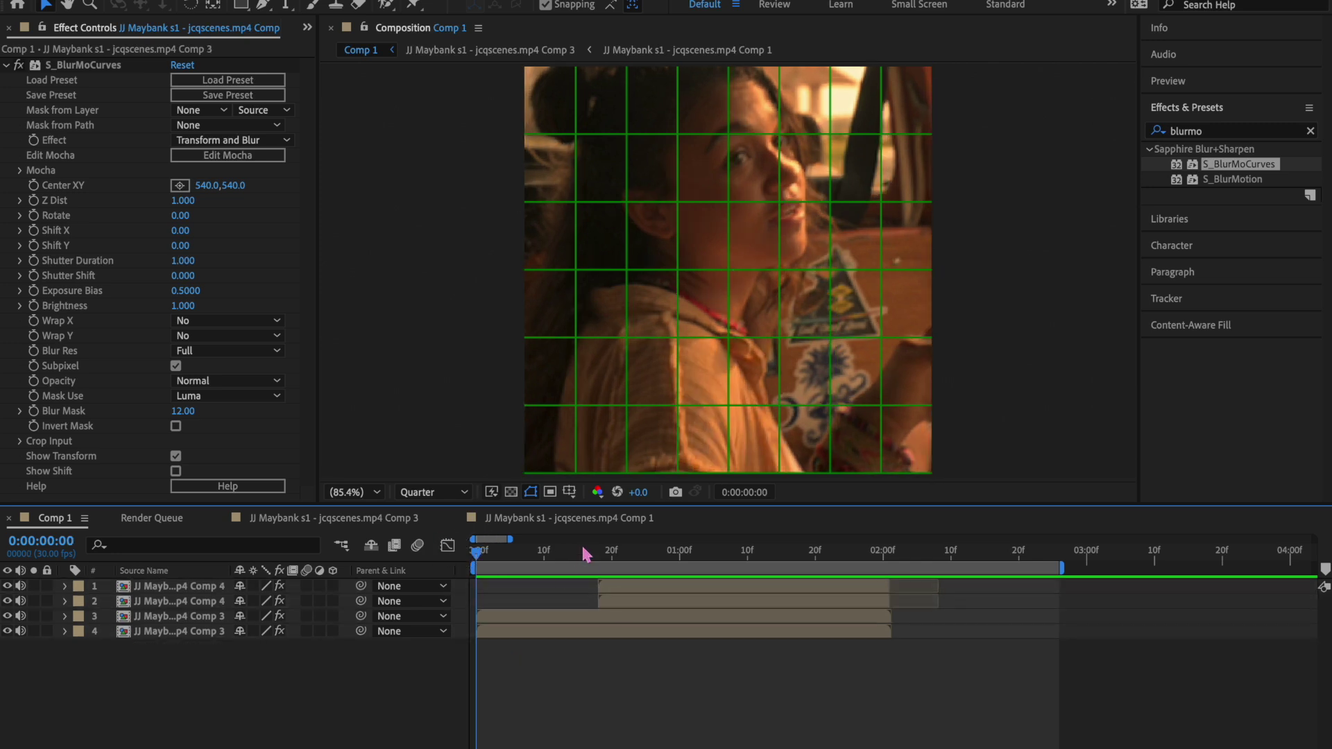
left_click_drag(586, 555, 614, 590)
left_click_drag(558, 548, 473, 534)
scroll(471, 352, "down", 1)
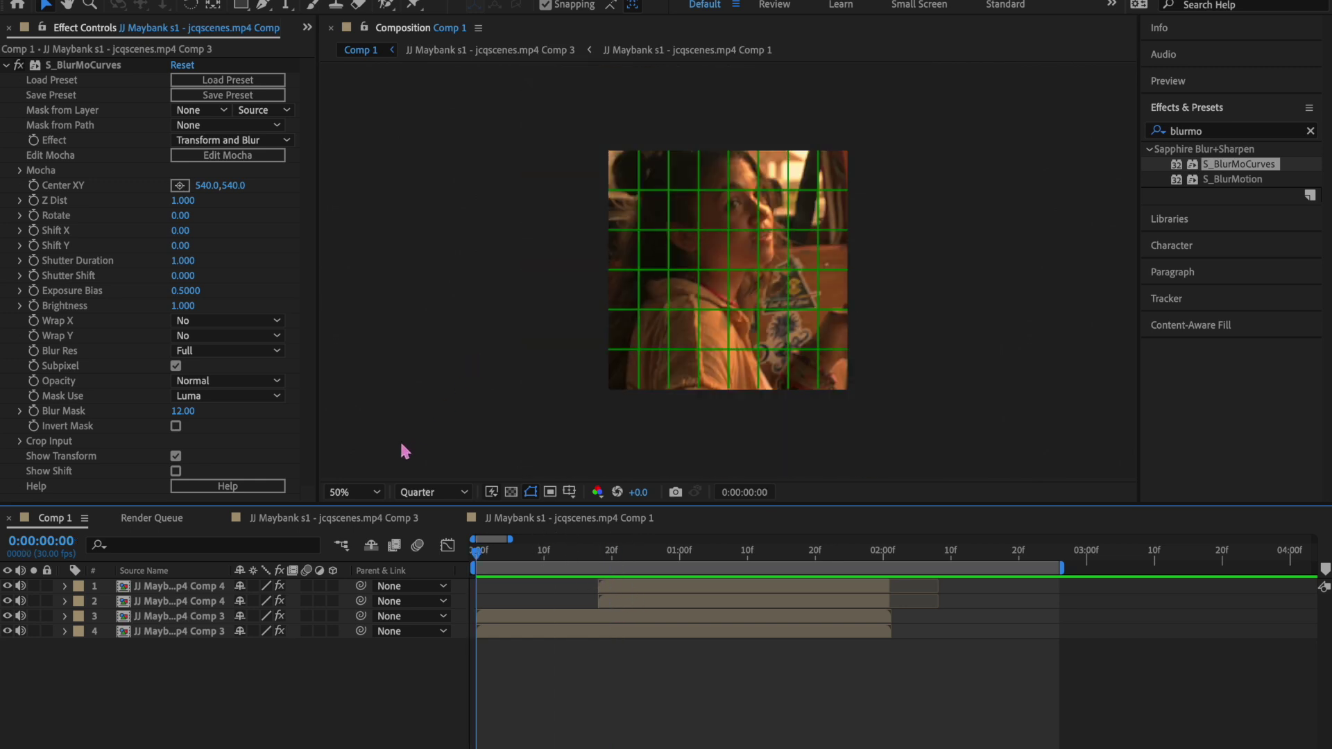
left_click(355, 492)
left_click(392, 203)
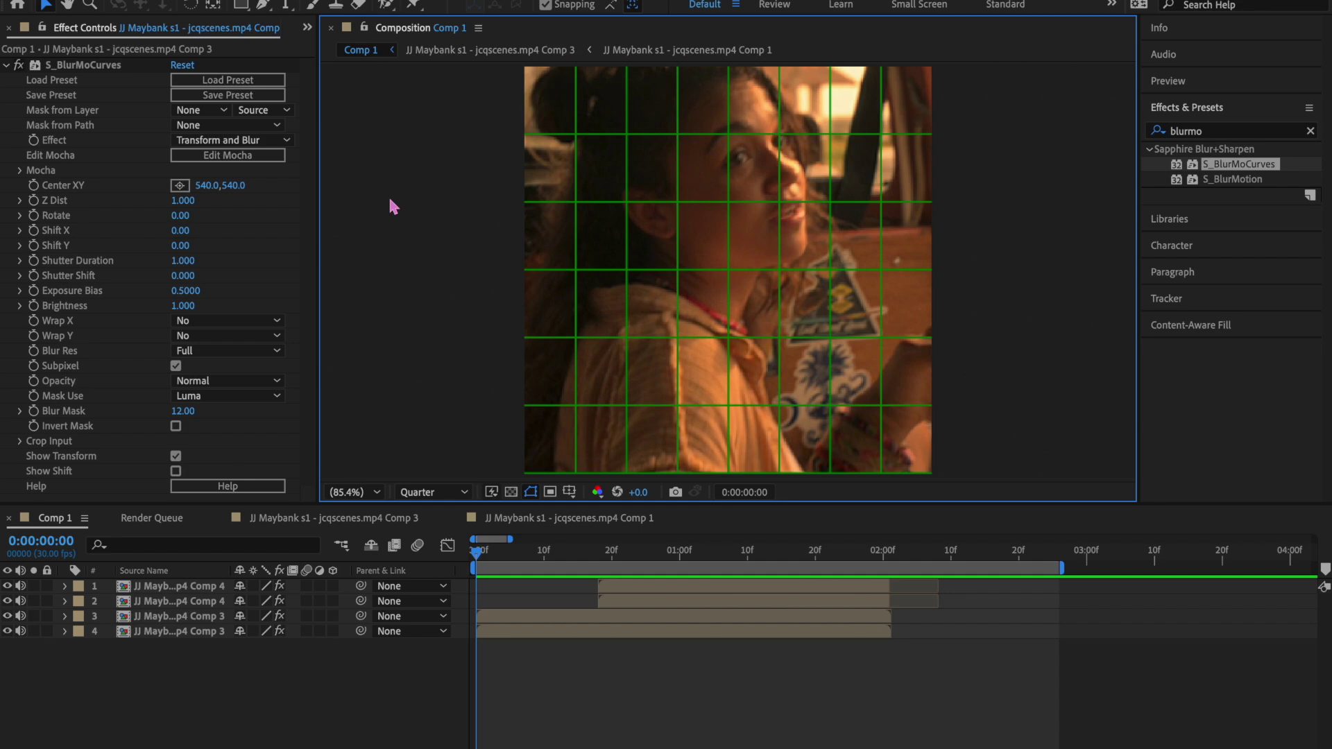
left_click_drag(534, 552, 481, 548)
- Draw a rectangular mask over the upper half of the frame on the upper Comp 3 layer, ending at the grid's middle line
left_click(540, 620)
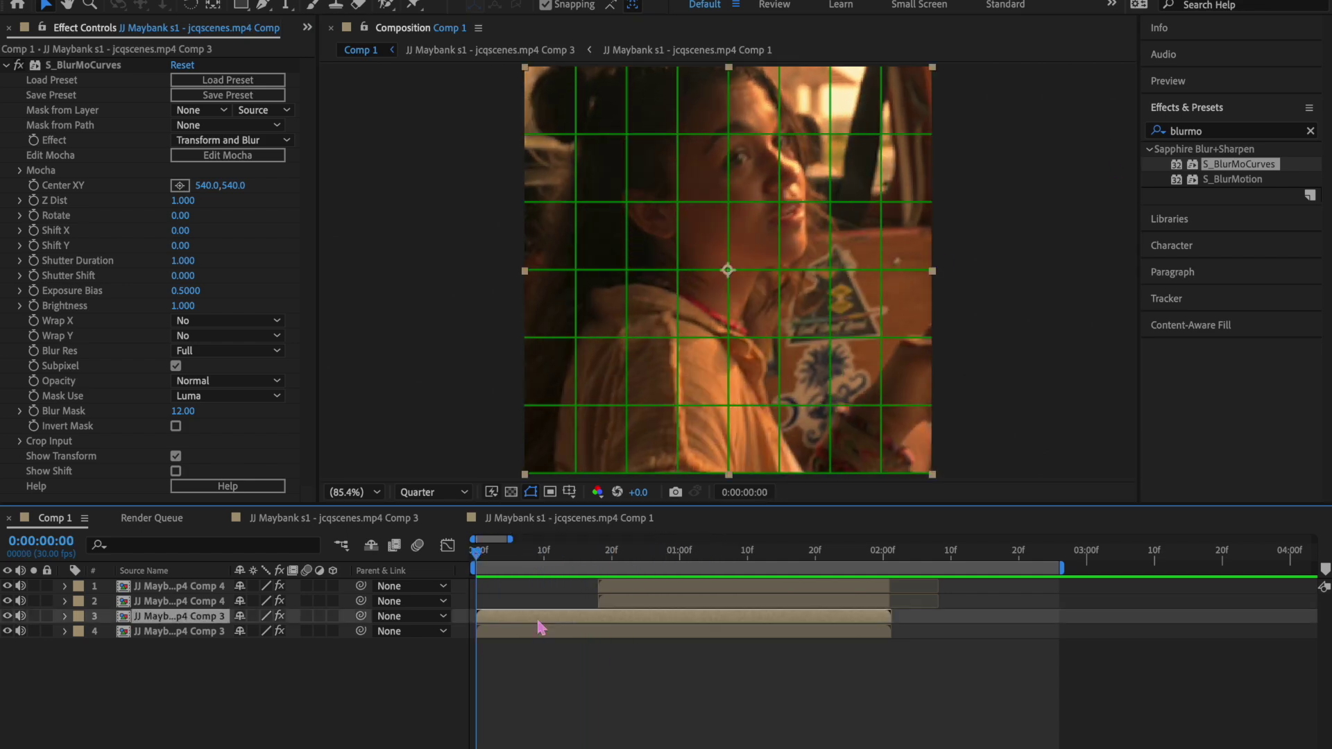
left_click(238, 8)
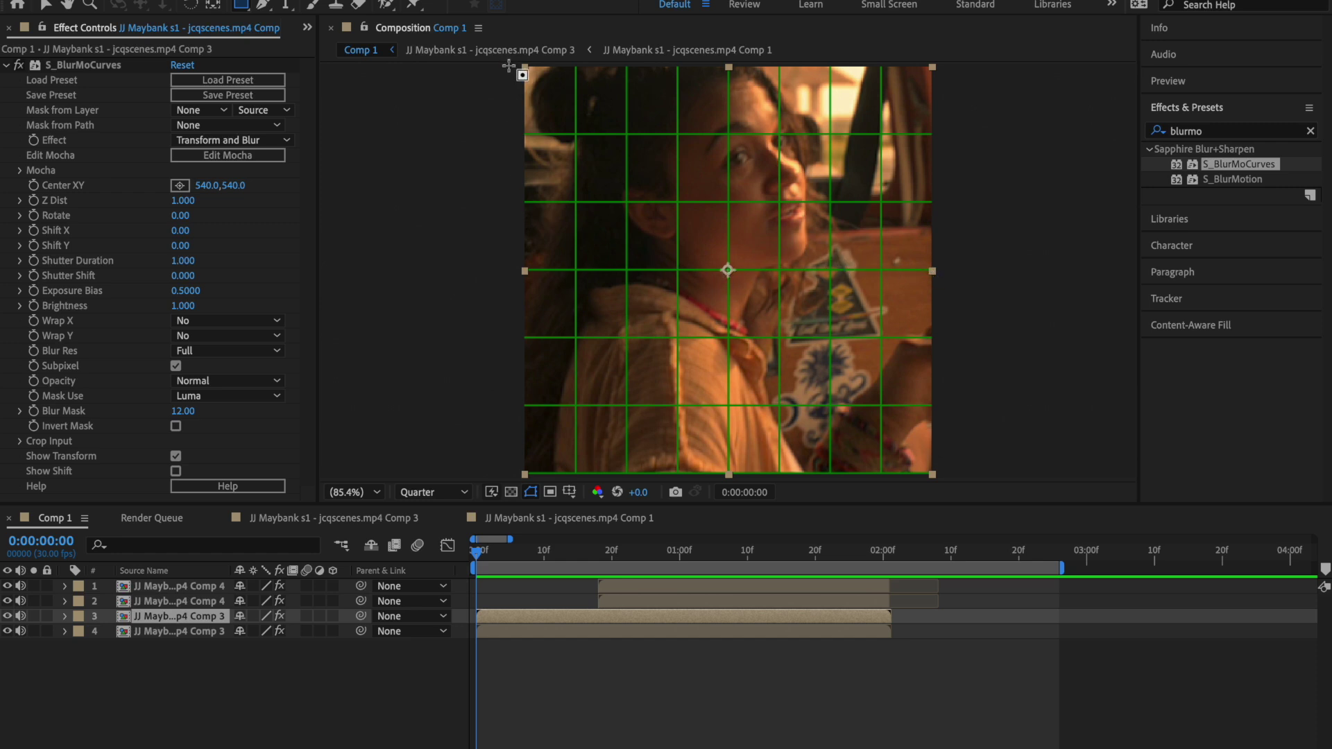
left_click_drag(508, 66, 958, 269)
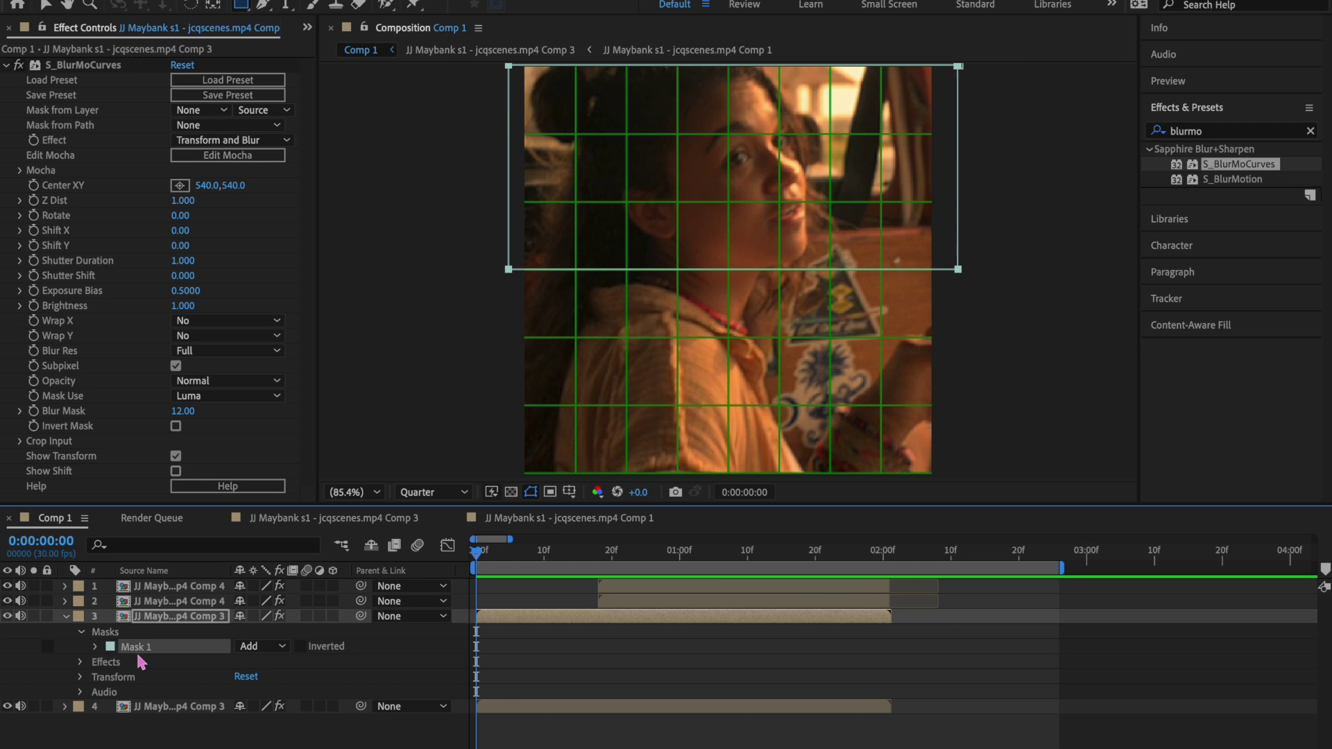
- Copy the mask onto the lower Comp 3 layer and set it to Inverted
left_click(535, 710)
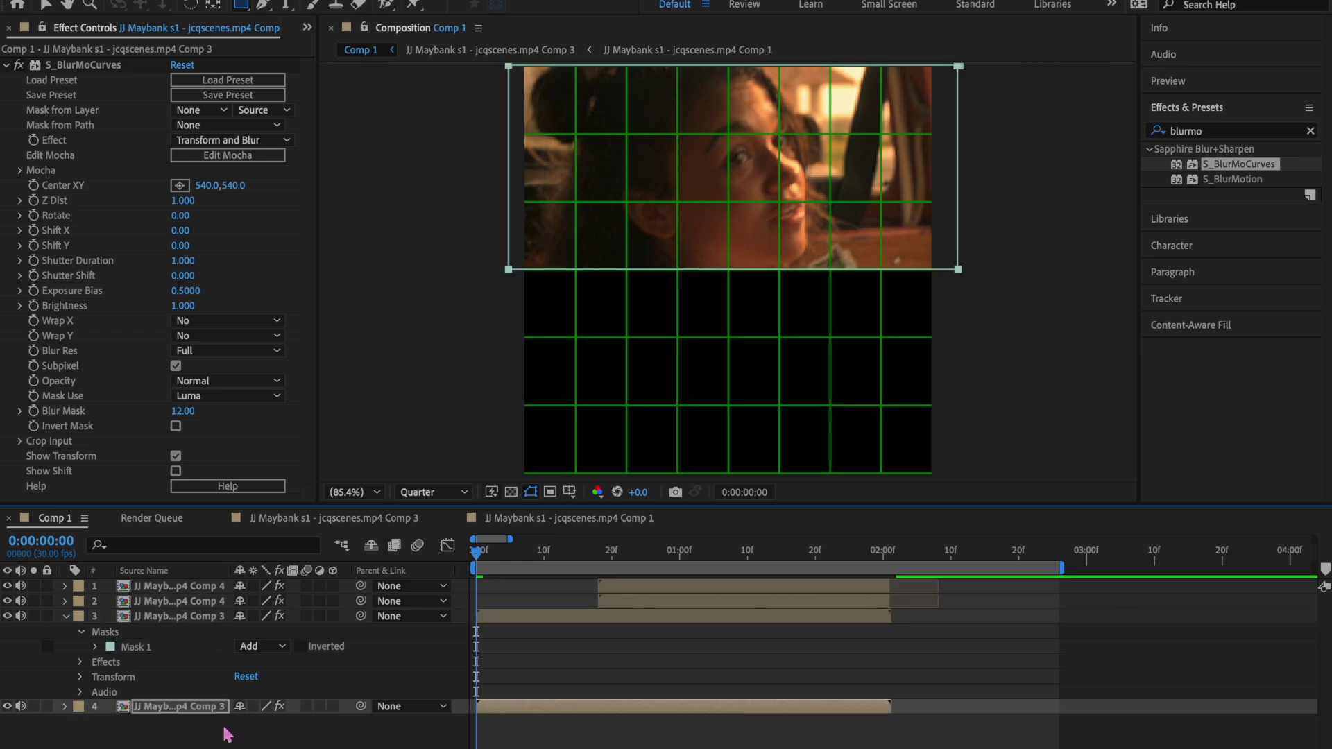
key("m")
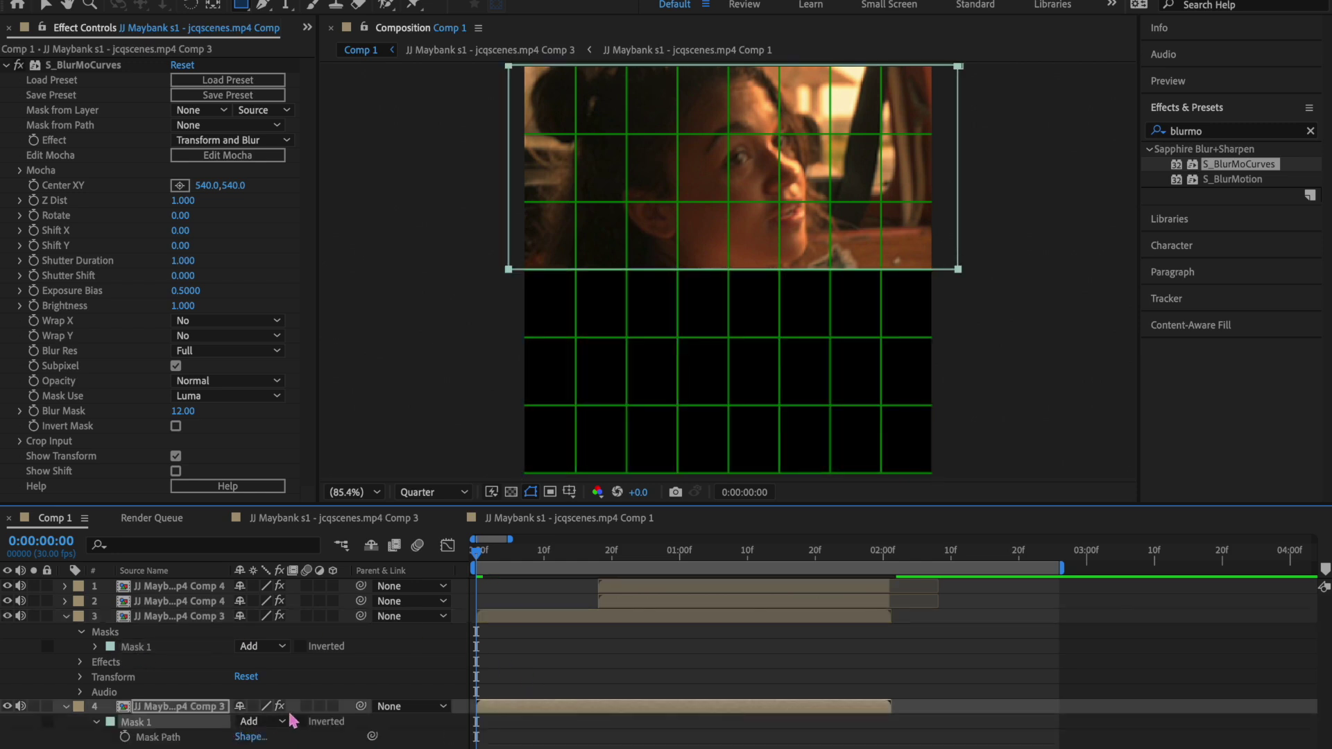
left_click(302, 722)
left_click(550, 723)
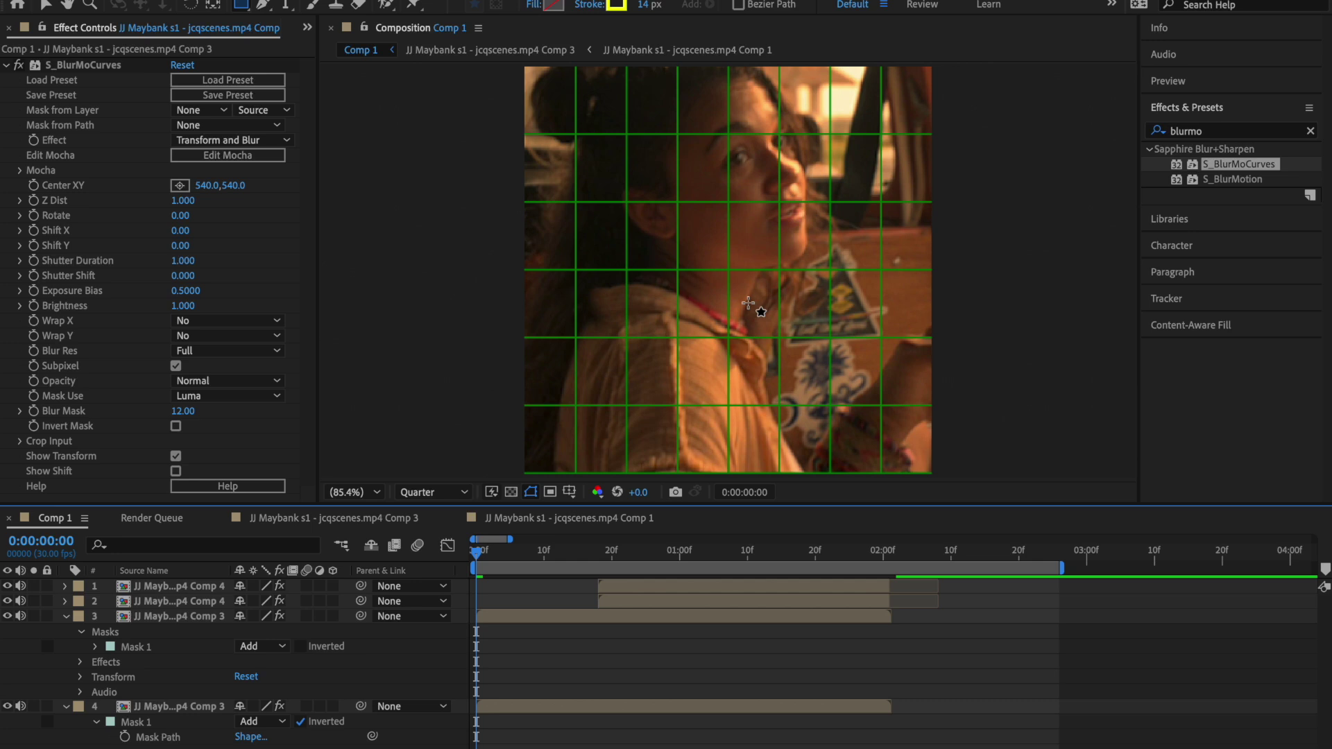
- Hide the Proportional Grid overlay in the composition
left_click(568, 493)
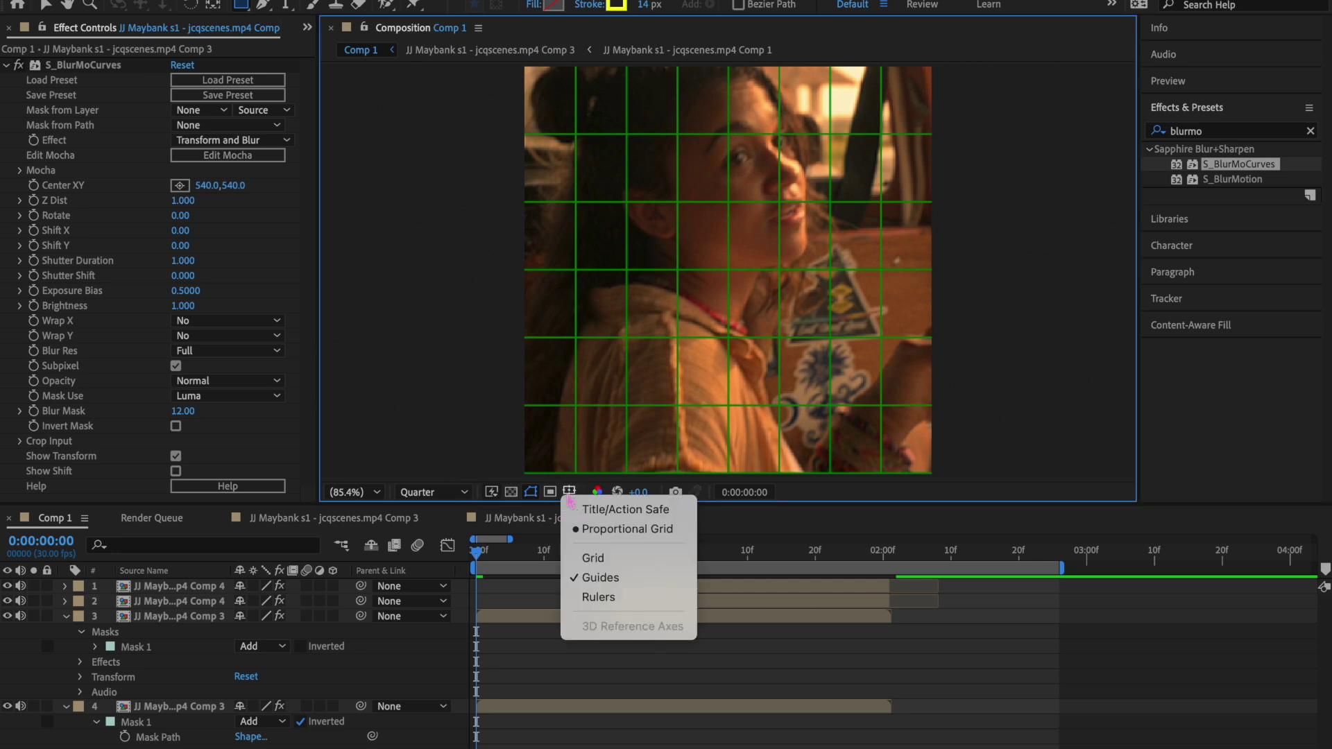
left_click(590, 530)
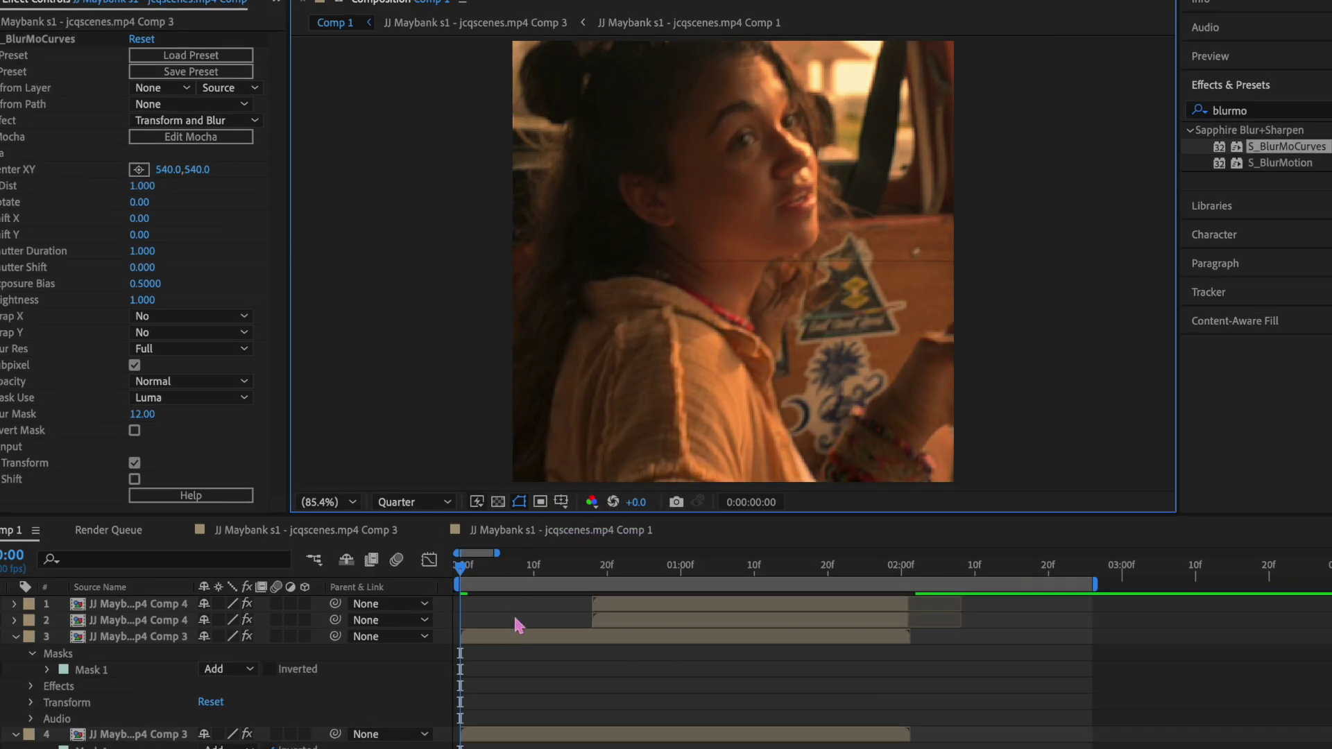
left_click(521, 641)
- Nudge the lower mask edge on the two Comp 3 layers slightly to close the thin gap line across the middle of the frame
left_click(547, 736)
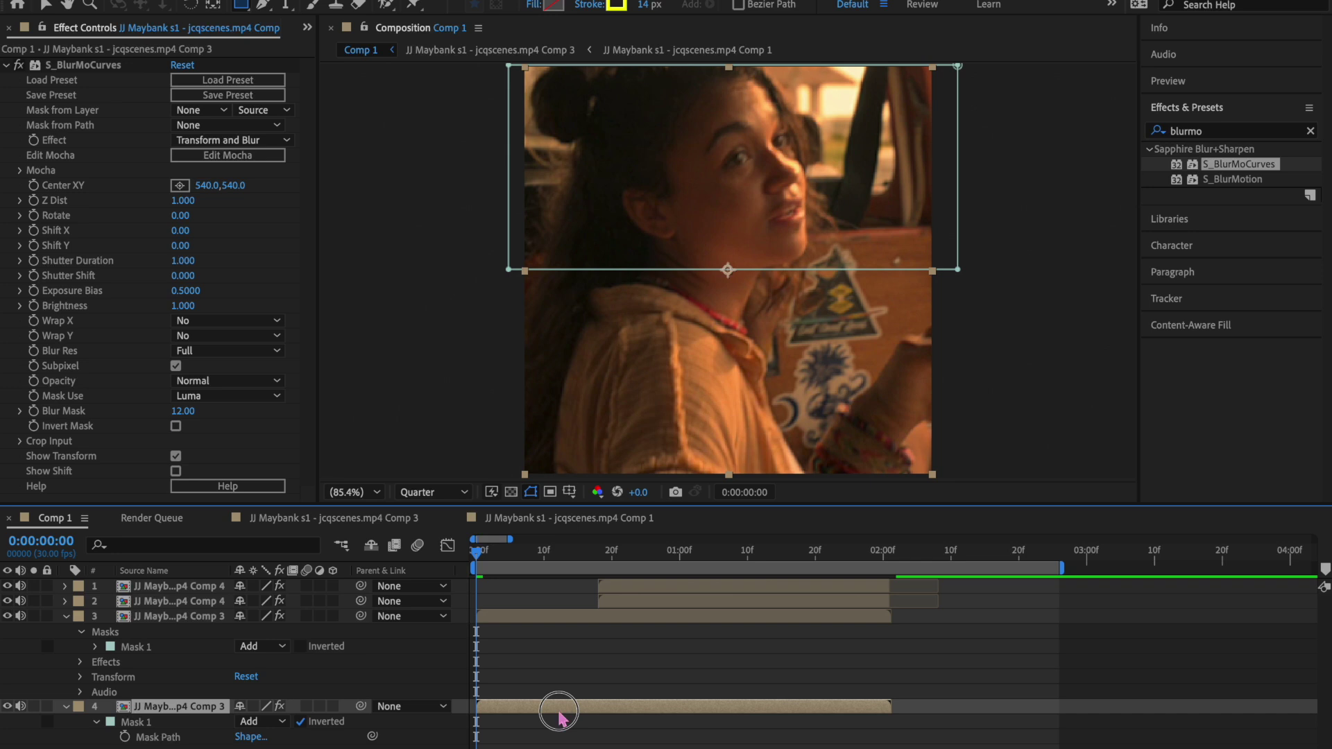
key("v")
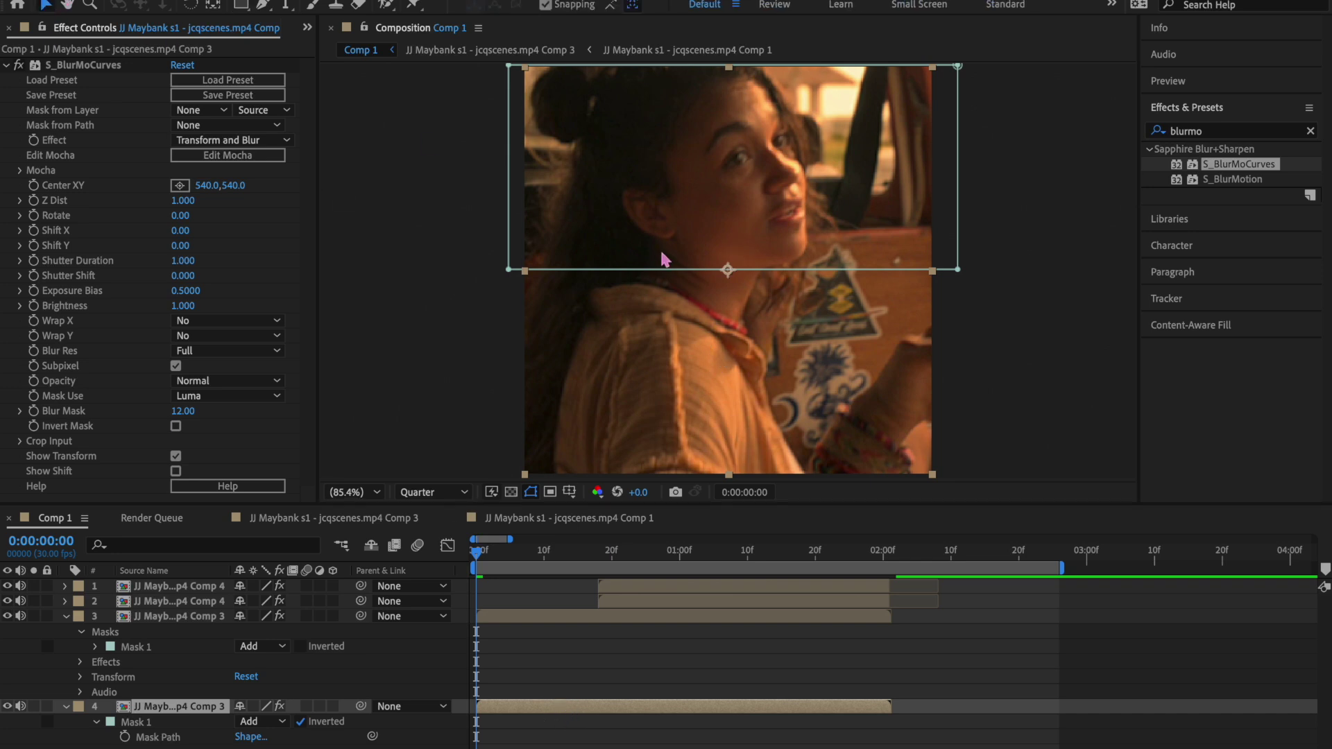
left_click(727, 271)
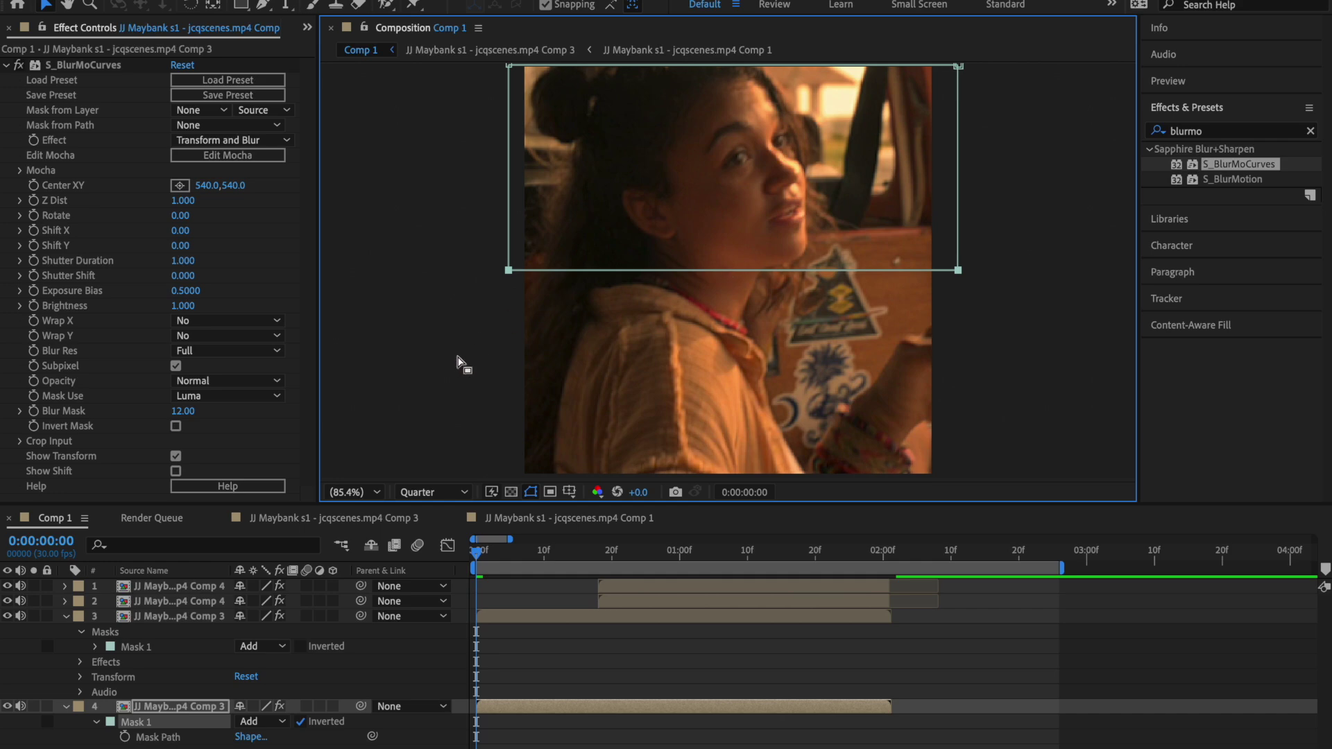
left_click(730, 270)
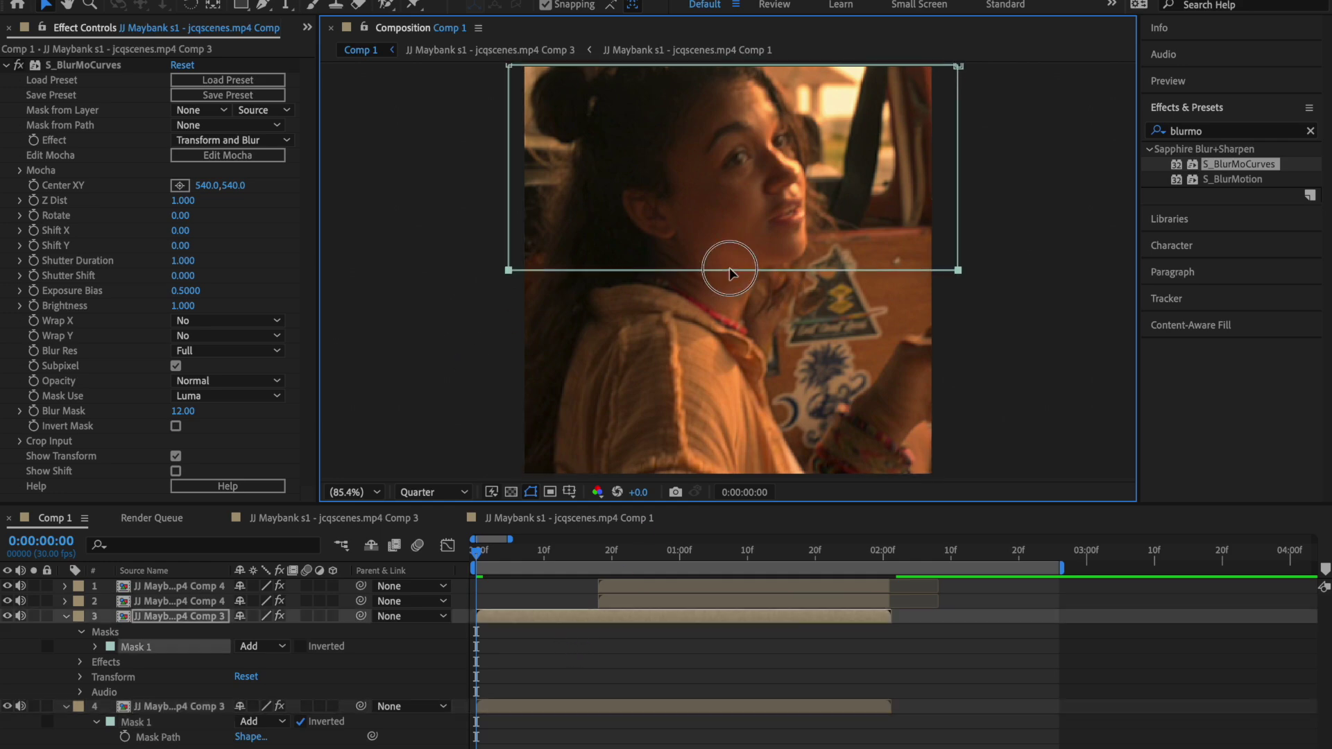
scroll(727, 270, "up", 3)
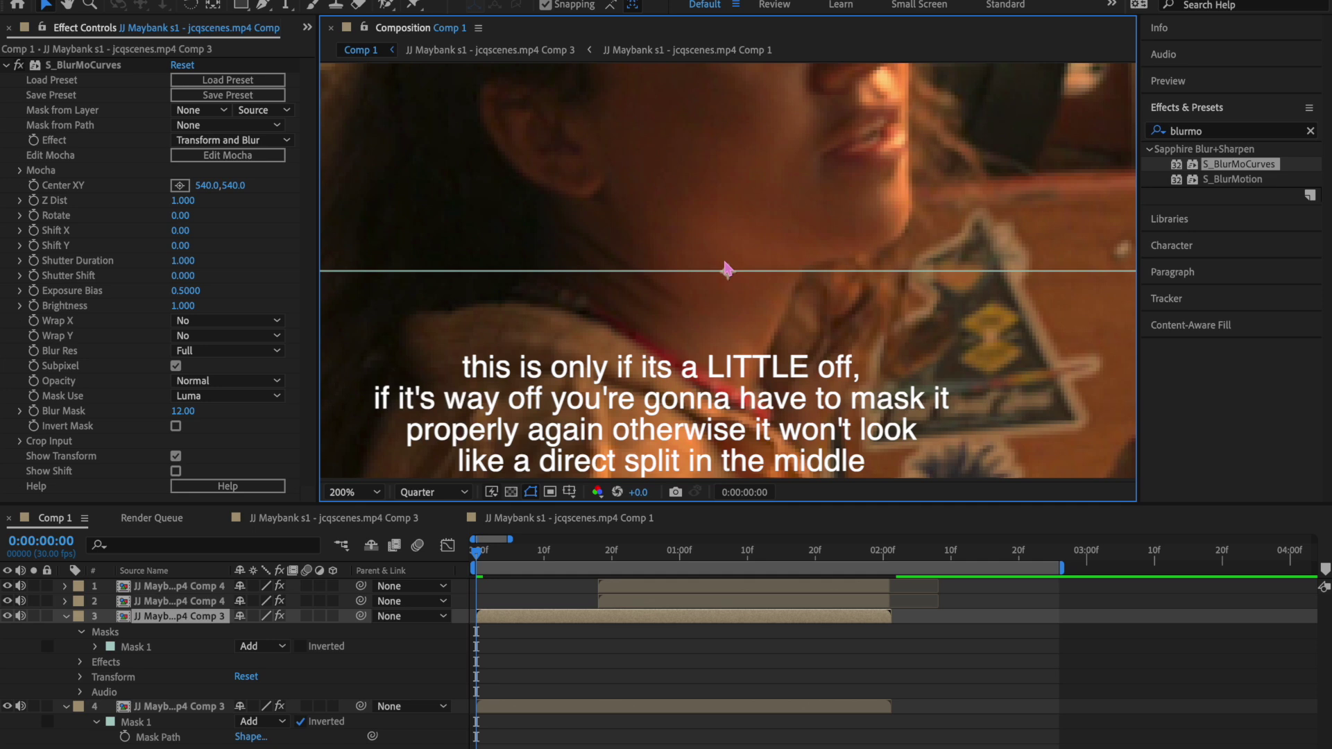
left_click(719, 266)
scroll(1006, 364, "down", 4)
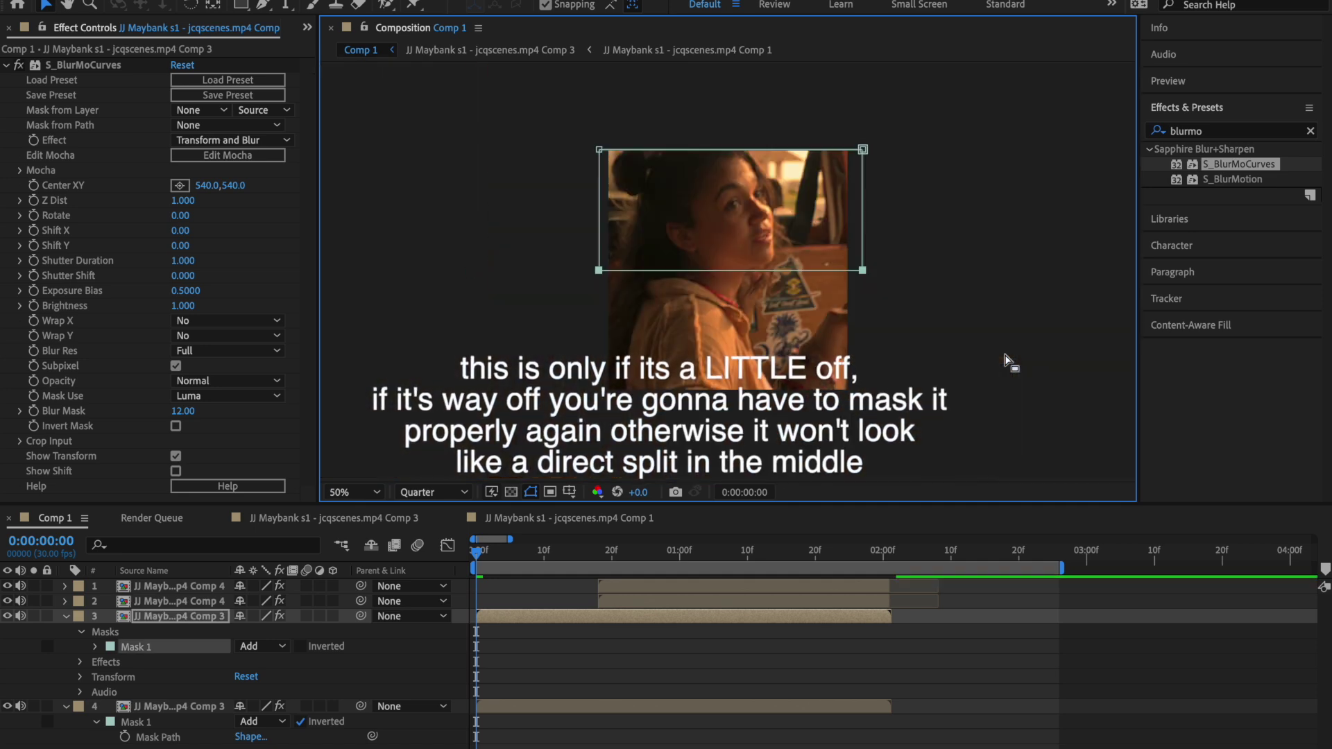
left_click(983, 360)
left_click(972, 357)
scroll(796, 318, "up", 2)
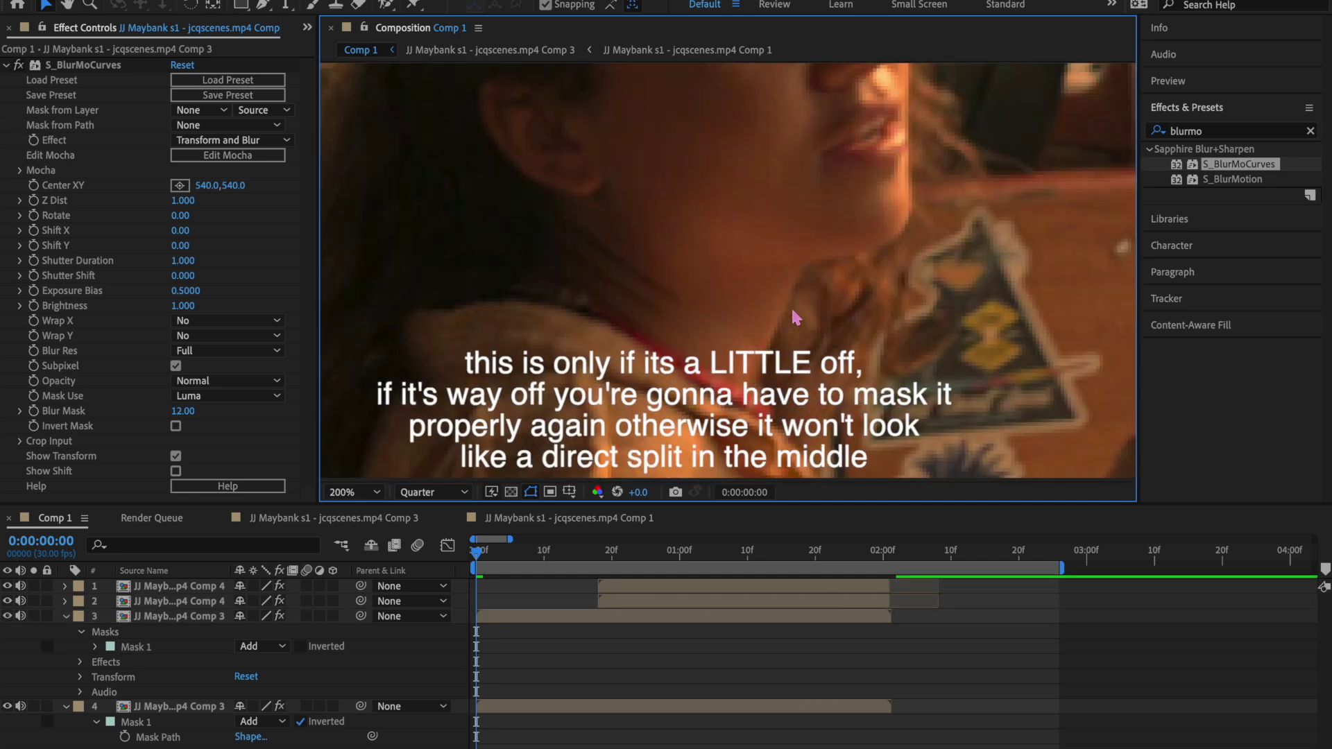
scroll(958, 328, "down", 4)
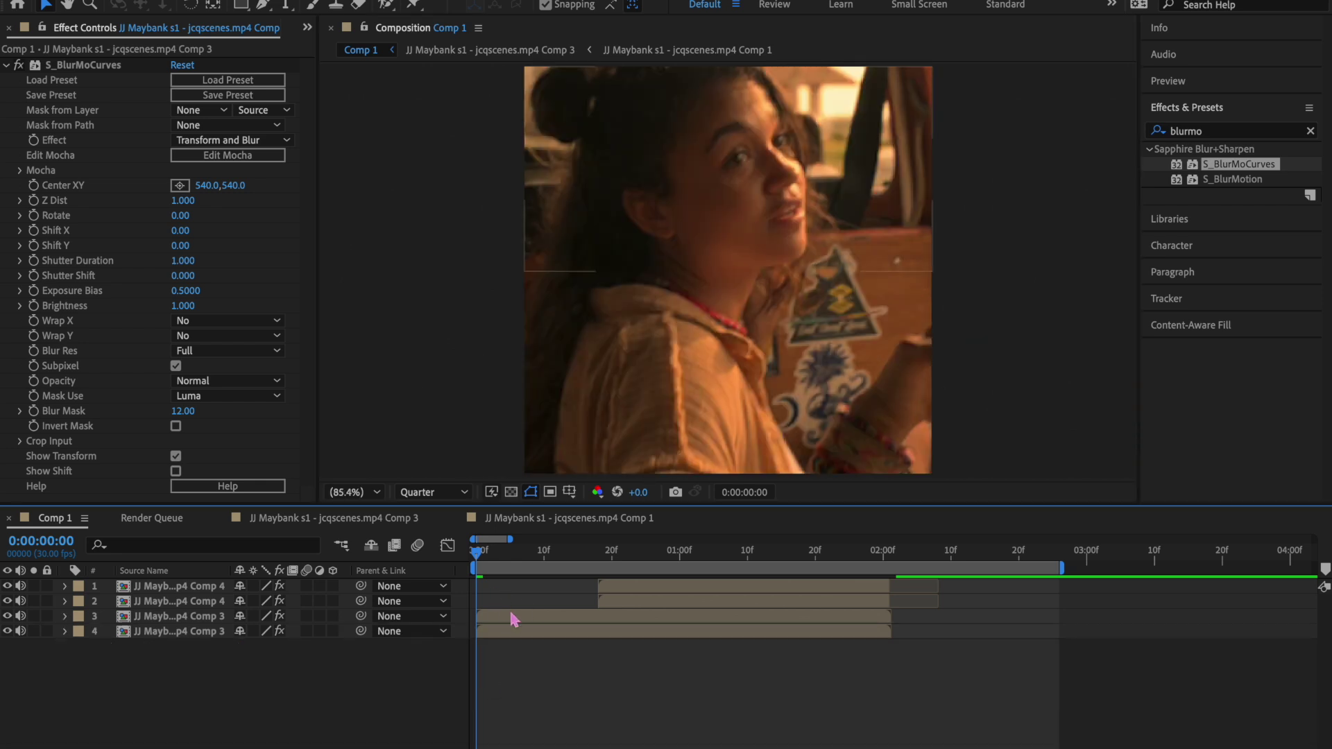
- Set Wrap X to Tile in the S_BlurMoCurves effect of the upper Comp 3 layer
left_click(509, 613)
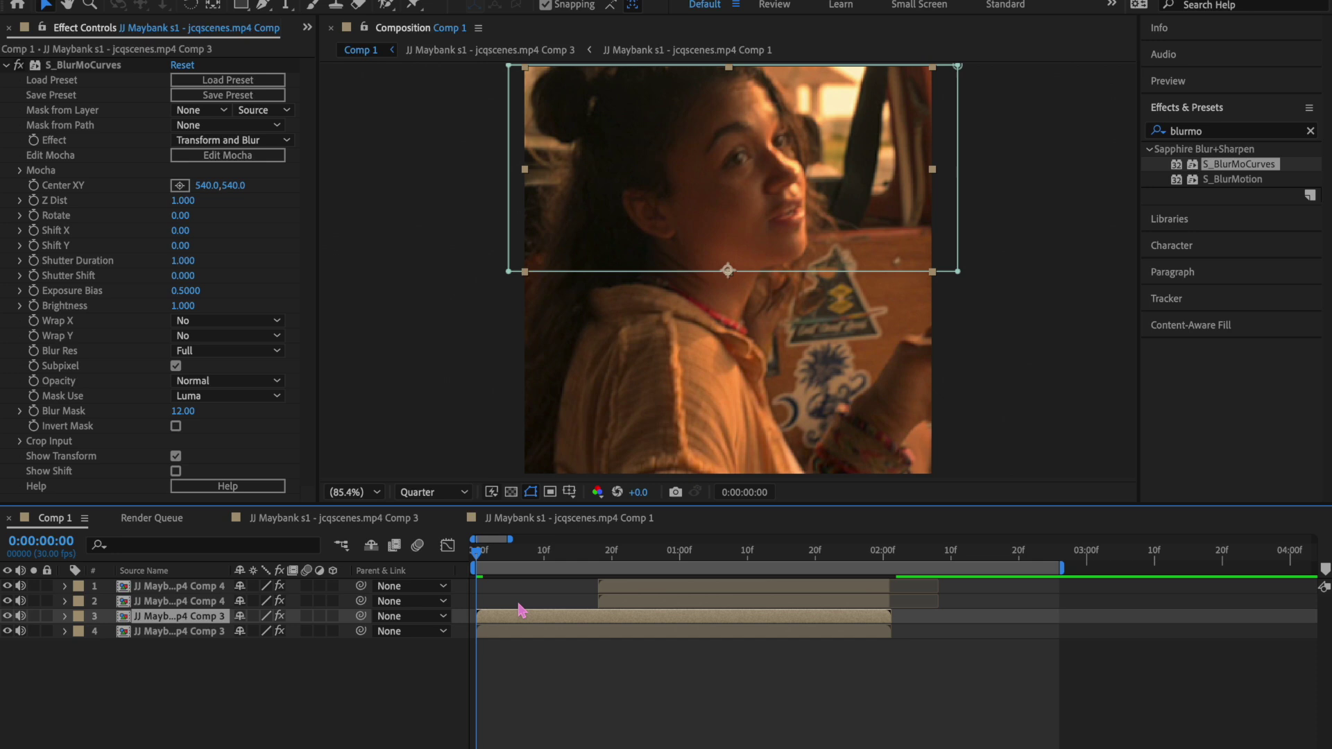
left_click(196, 321)
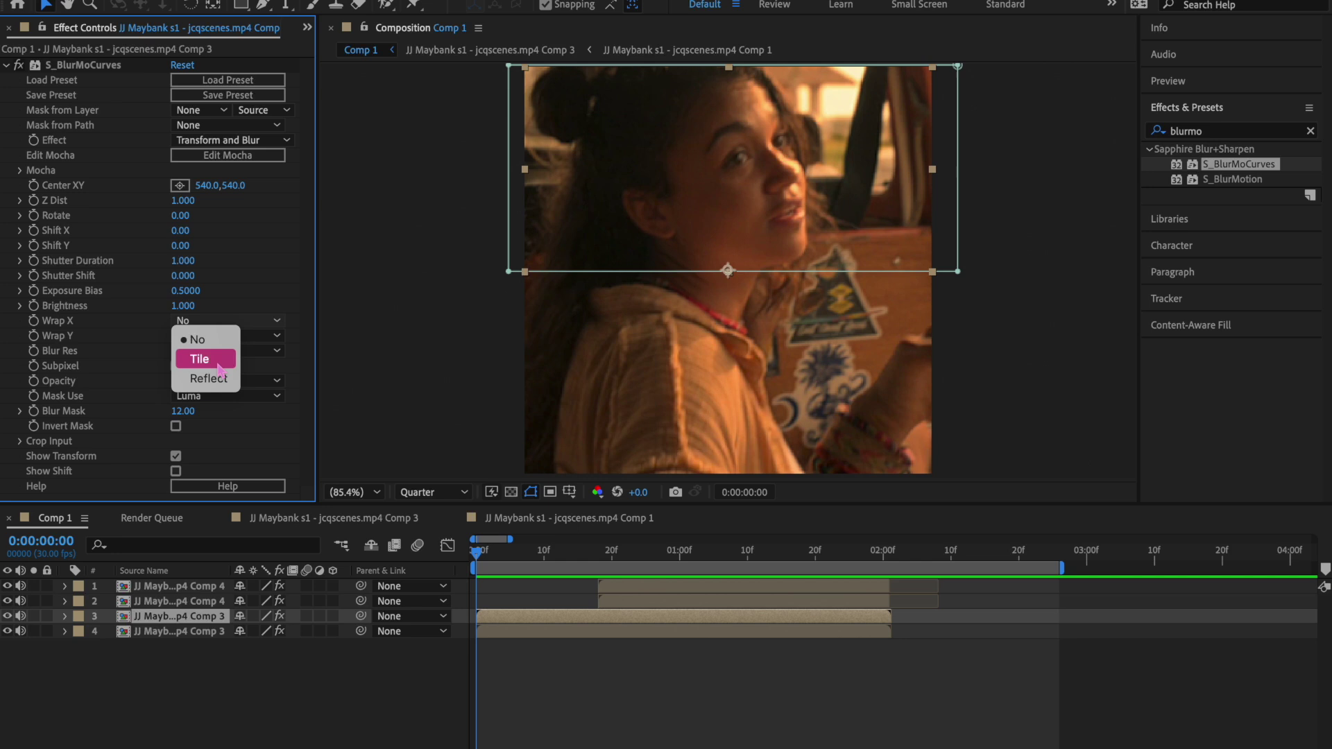
left_click(217, 364)
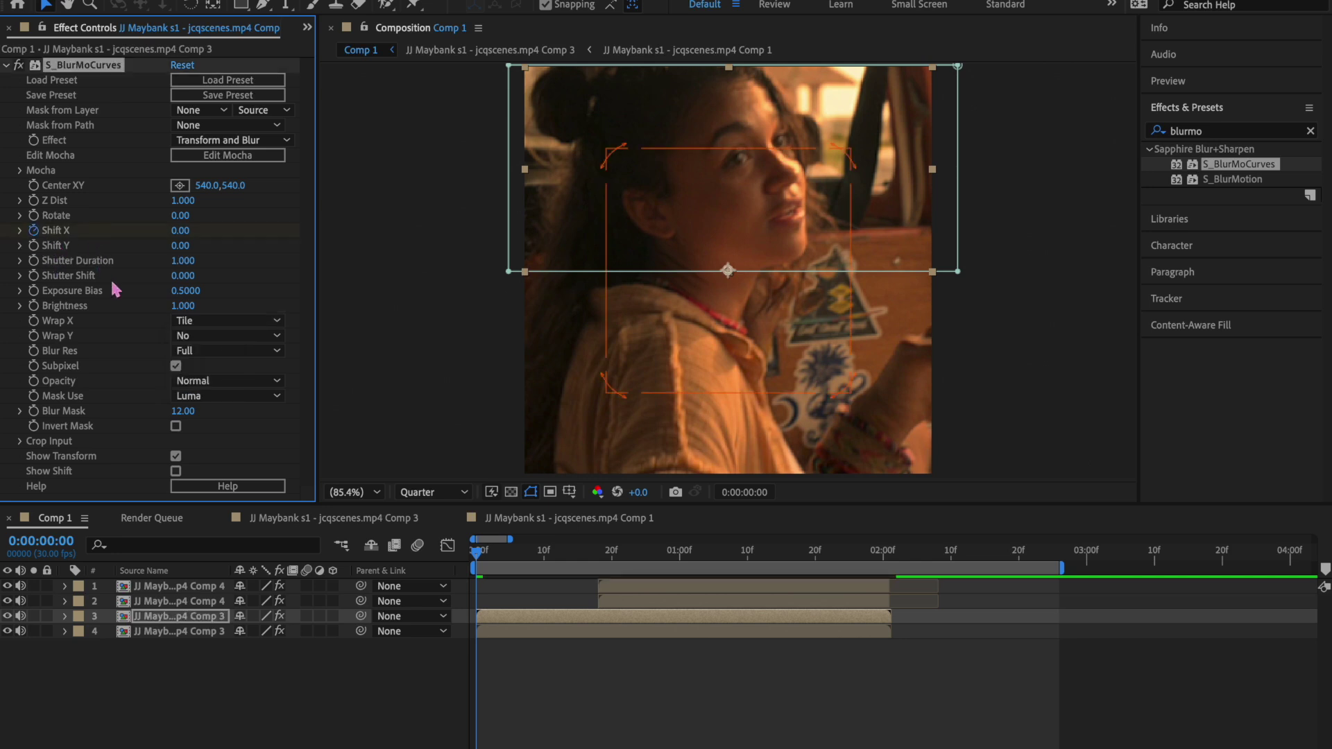
- Keyframe Shift X on the upper Comp 3 layer from 0 at the start to -1080 at frame 21
key("u")
left_click_drag(594, 552, 618, 555)
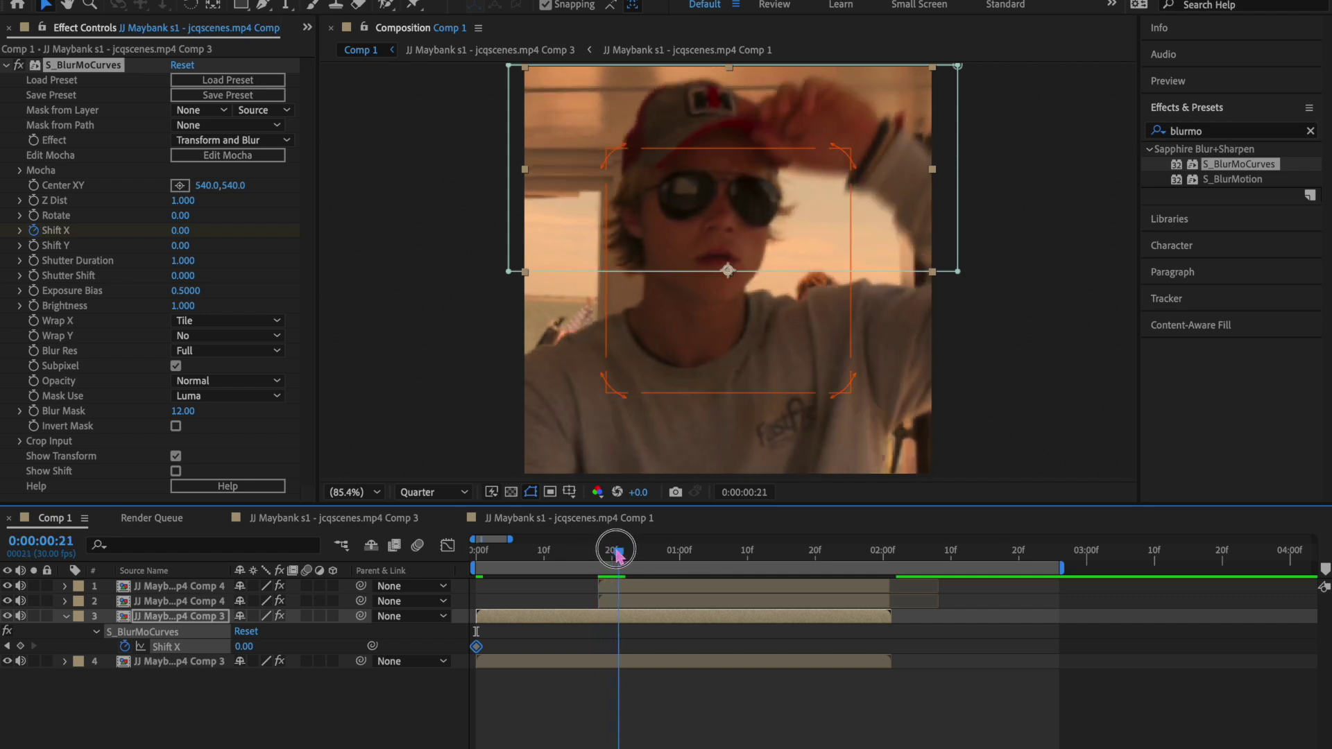
left_click(184, 231)
type("-290")
key("Return")
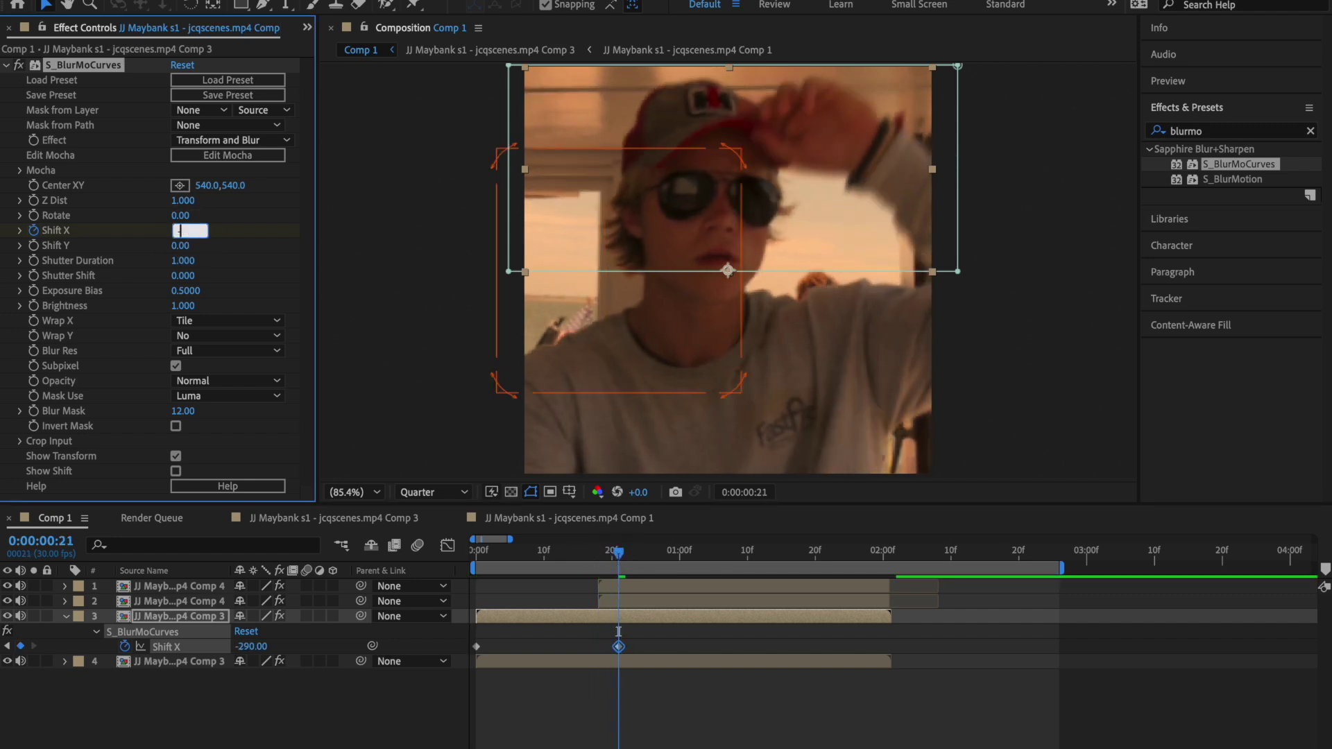
type("-1080")
key("Return")
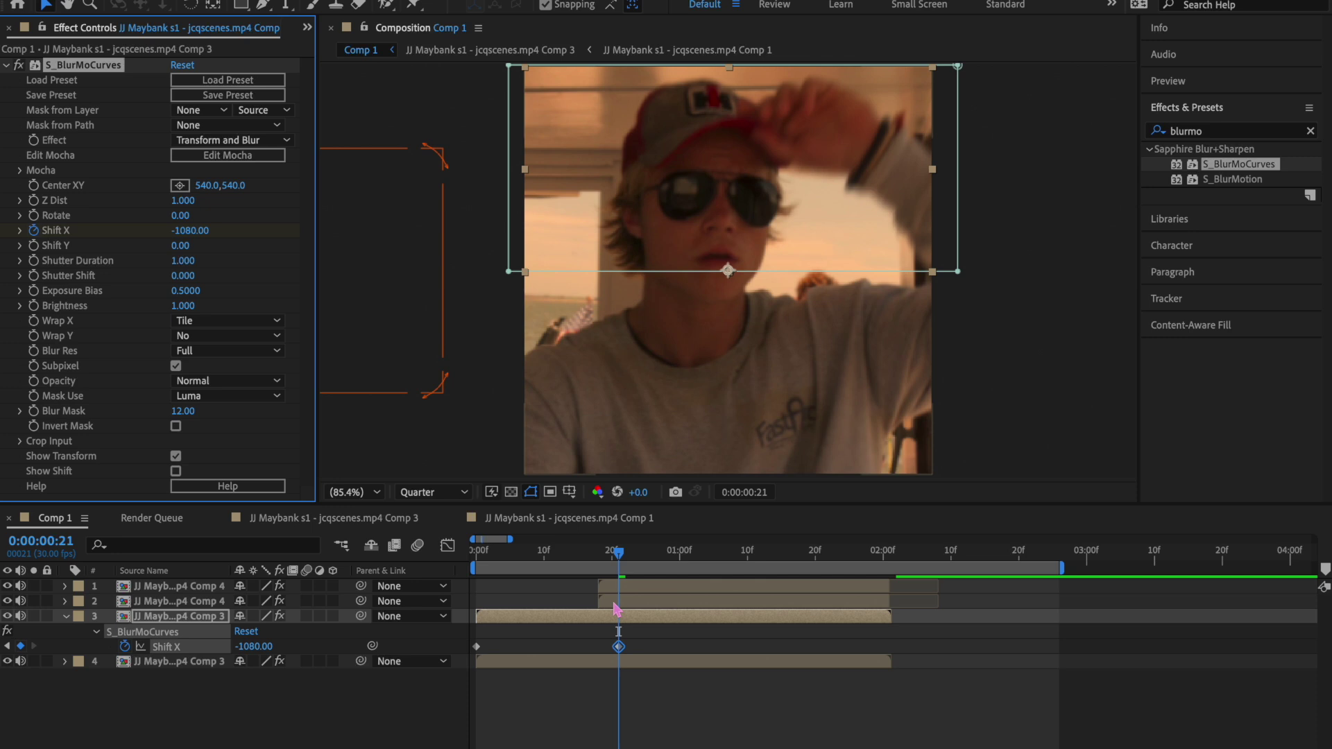
- Ease both Shift X keyframes, reshape the curve to start flat and plunge steeply at the end, and preview the motion
left_click_drag(661, 634, 455, 656)
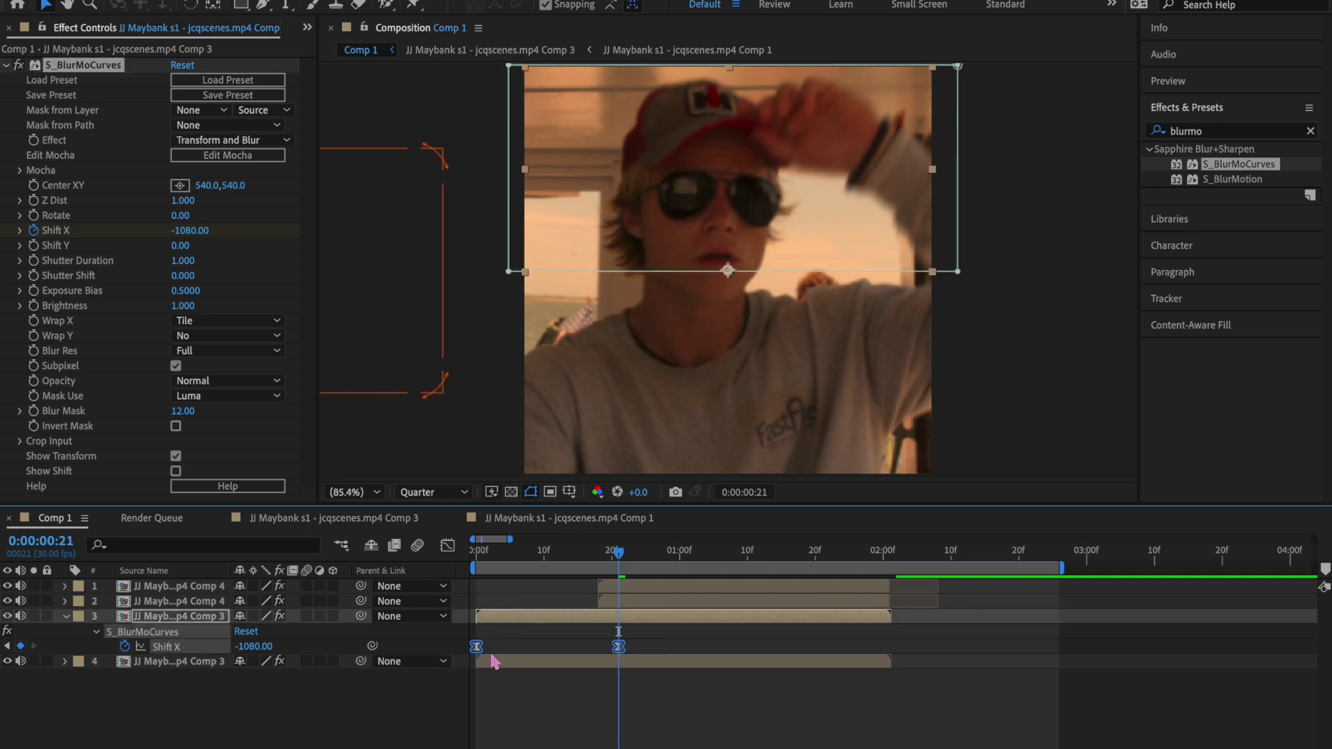
left_click(448, 547)
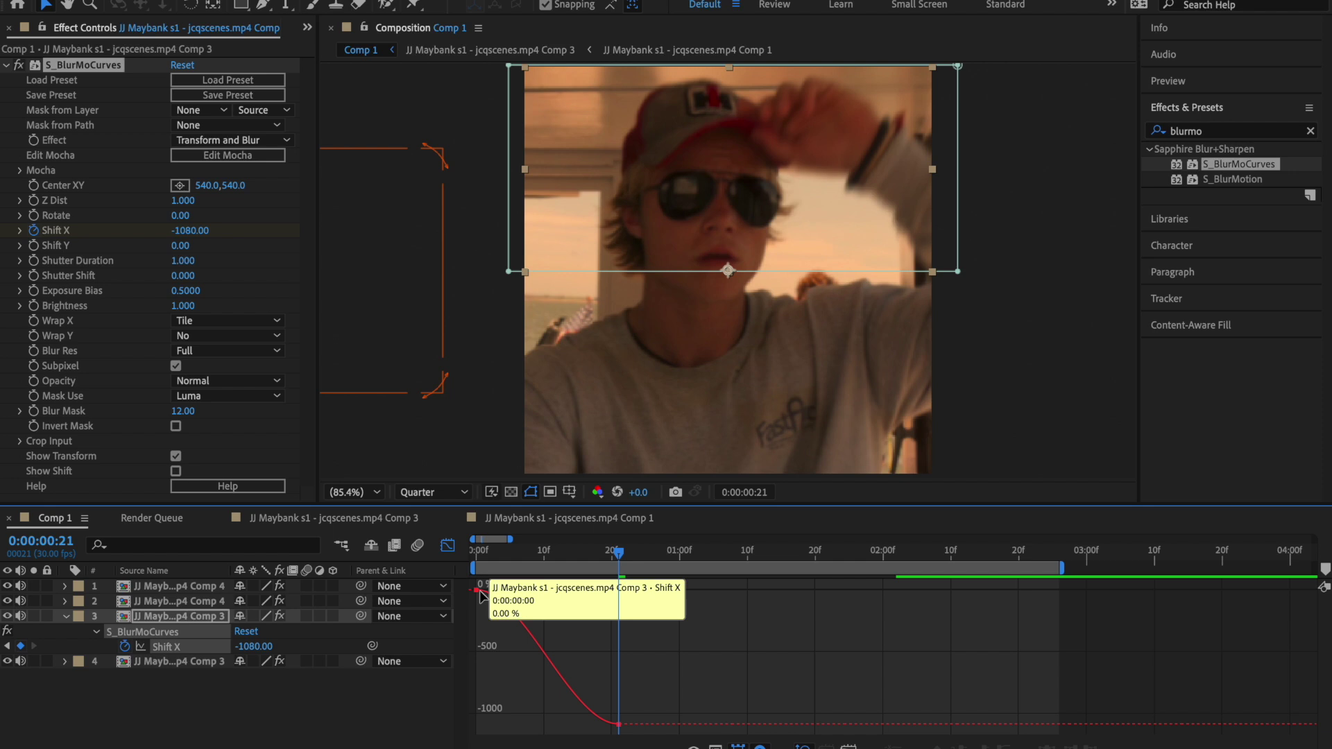
left_click_drag(669, 637, 678, 602)
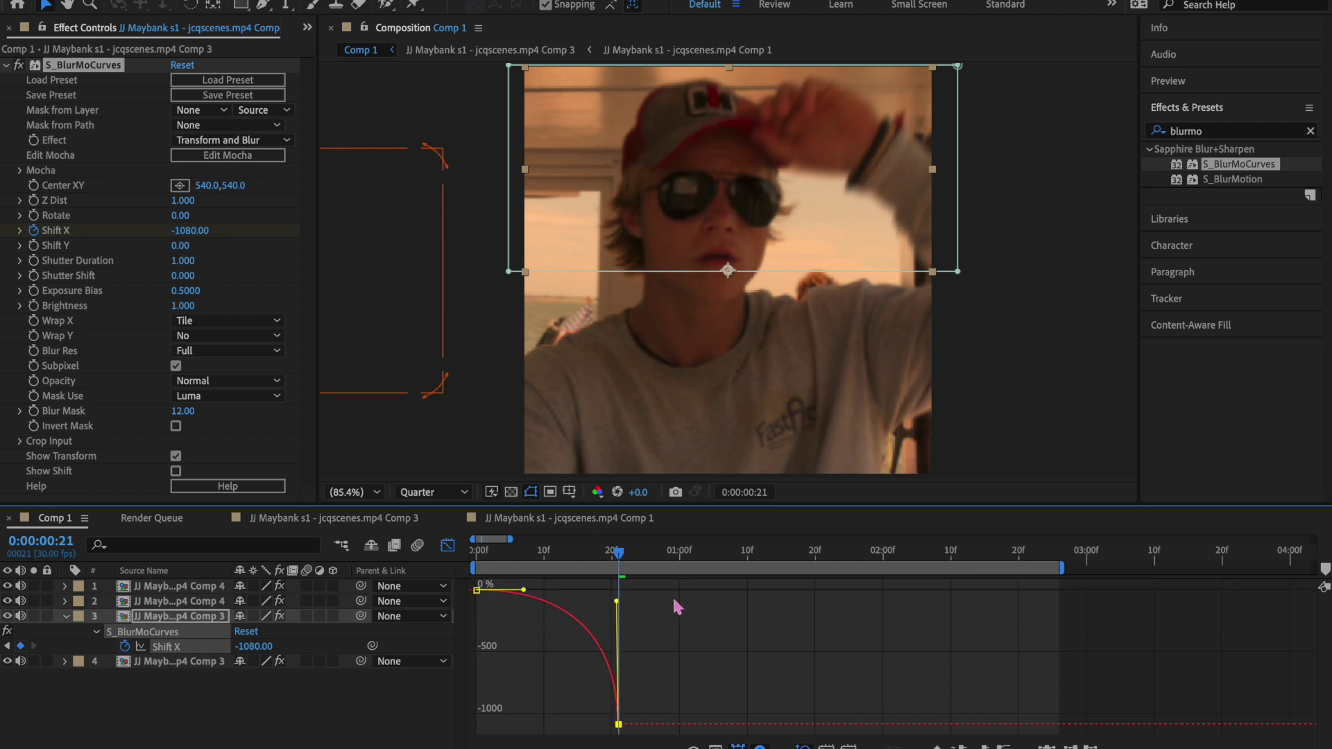
left_click(526, 591)
left_click_drag(526, 595, 620, 589)
left_click(559, 551)
left_click(480, 554)
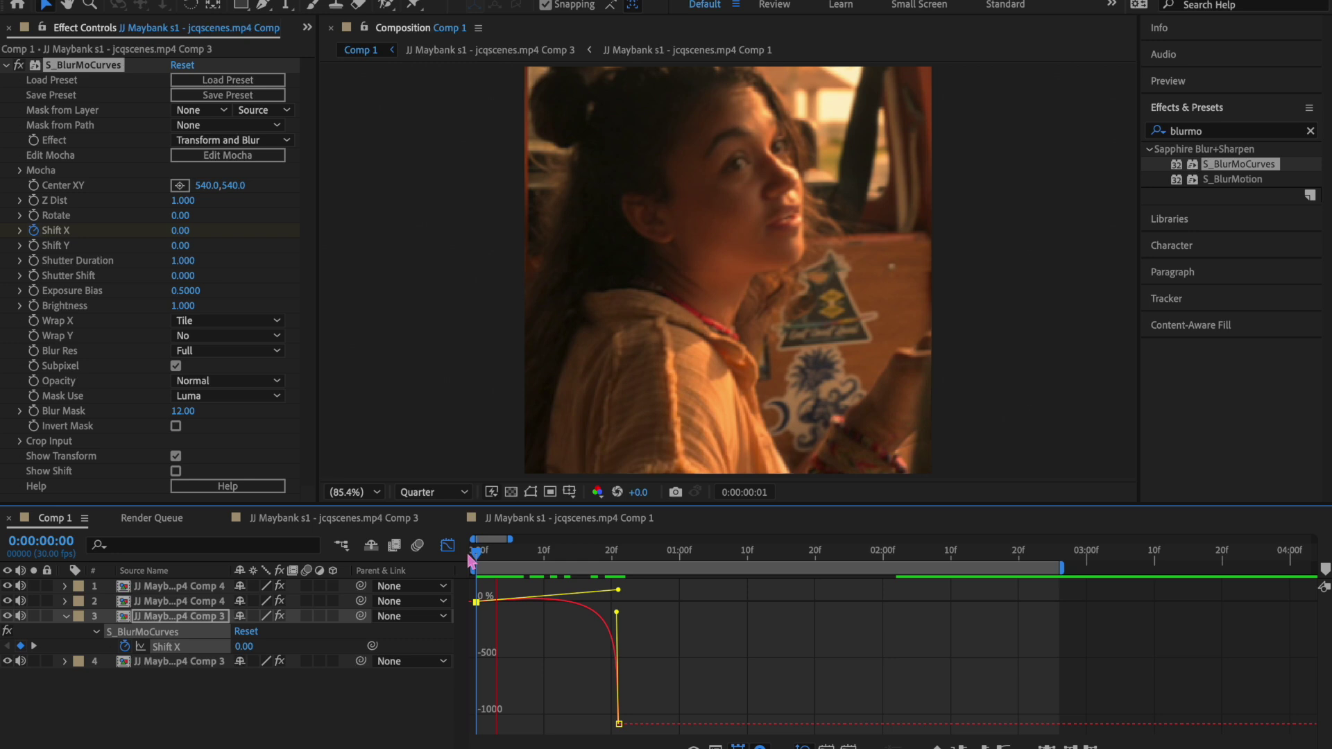
key("space")
left_click_drag(553, 553, 449, 550)
key("space")
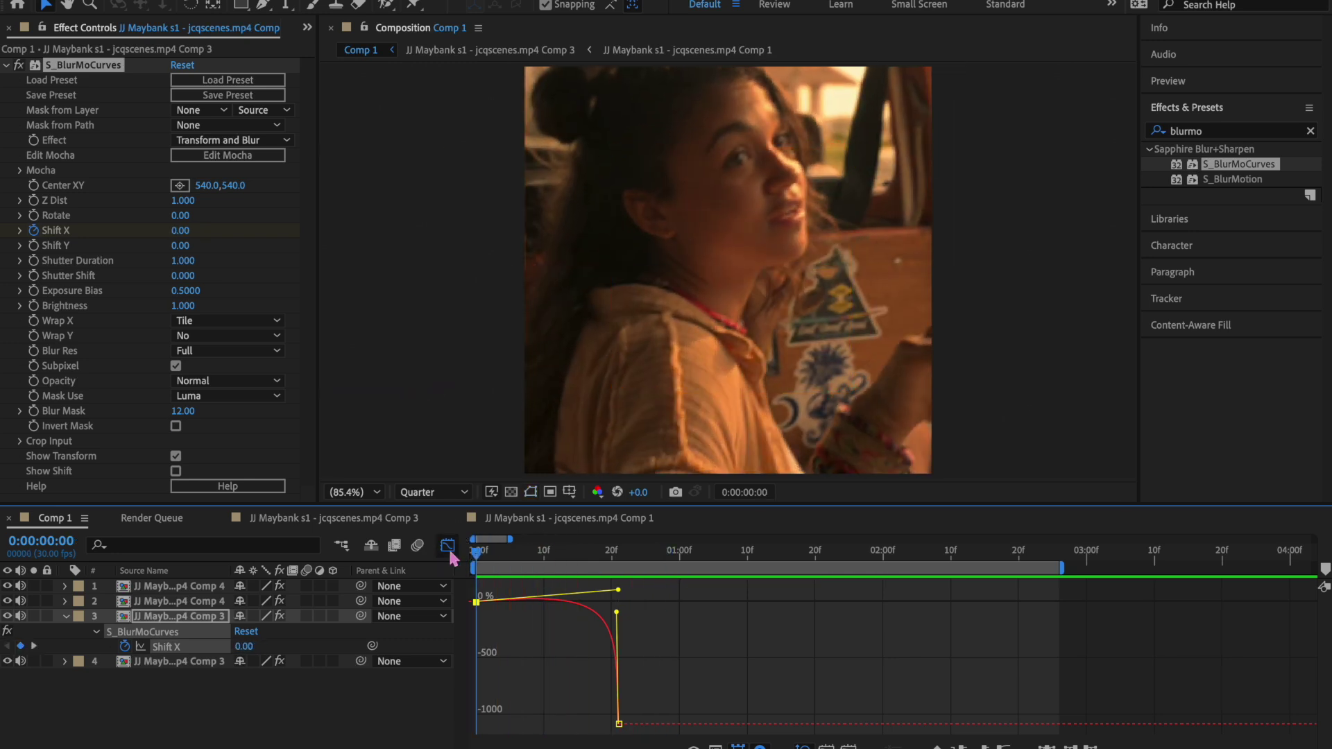
key("space")
- Move the upper Comp 3 layer's ending Shift X keyframe to frame 18, where the Comp 4 layers begin, and preview it
left_click_drag(600, 551, 603, 550)
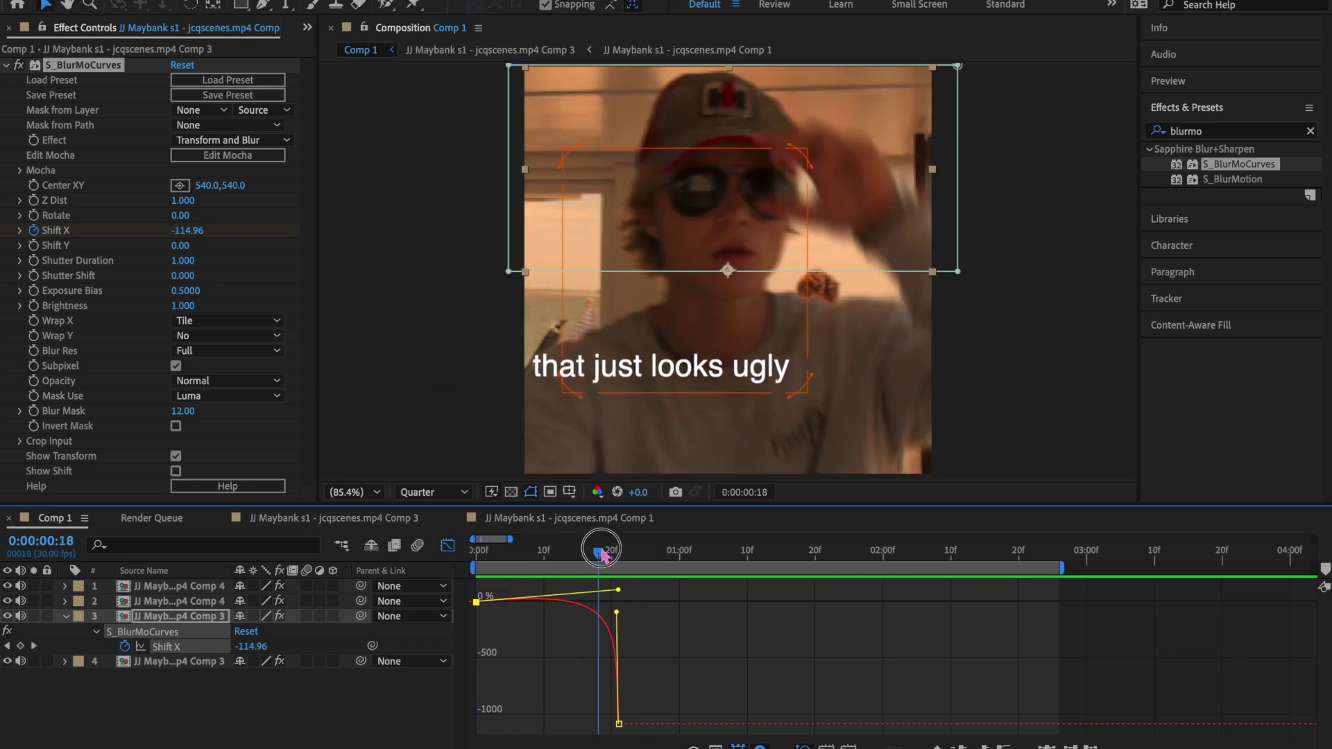
left_click_drag(602, 551, 612, 552)
left_click_drag(618, 647, 601, 649)
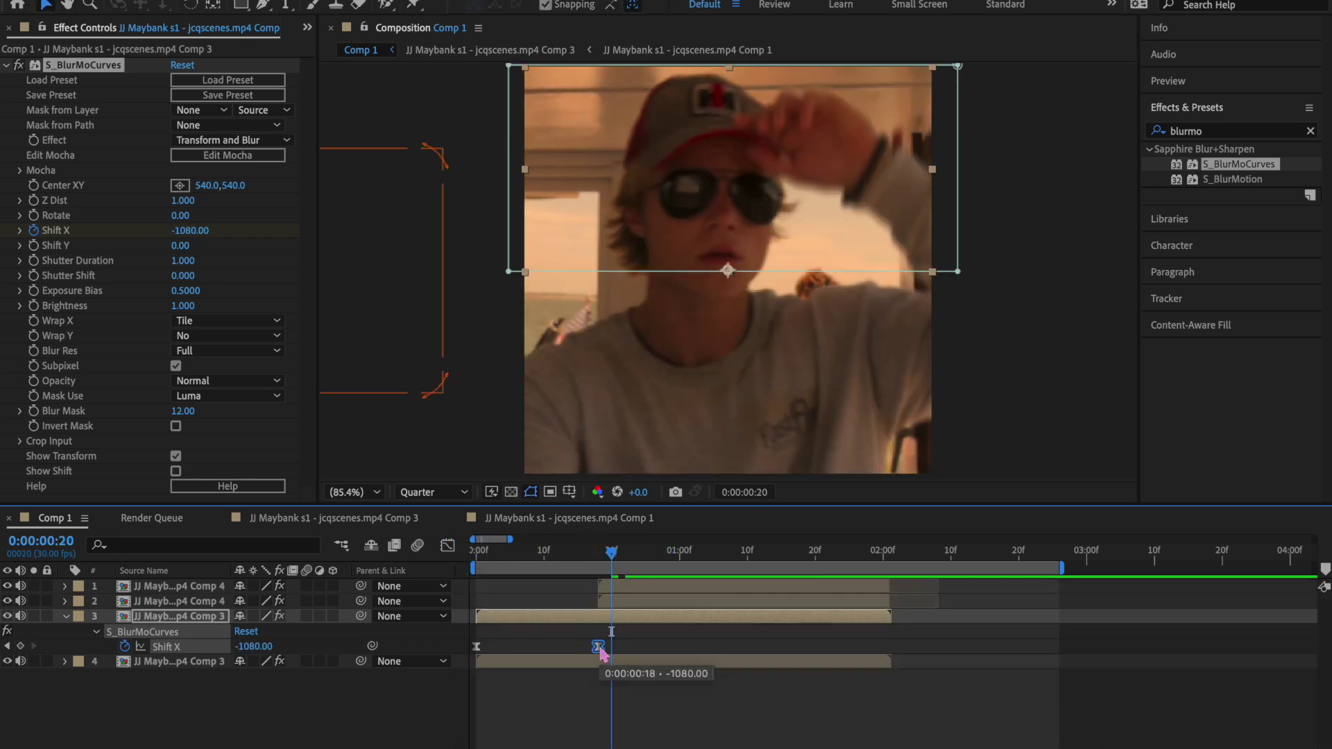
left_click_drag(590, 556, 464, 576)
key("space")
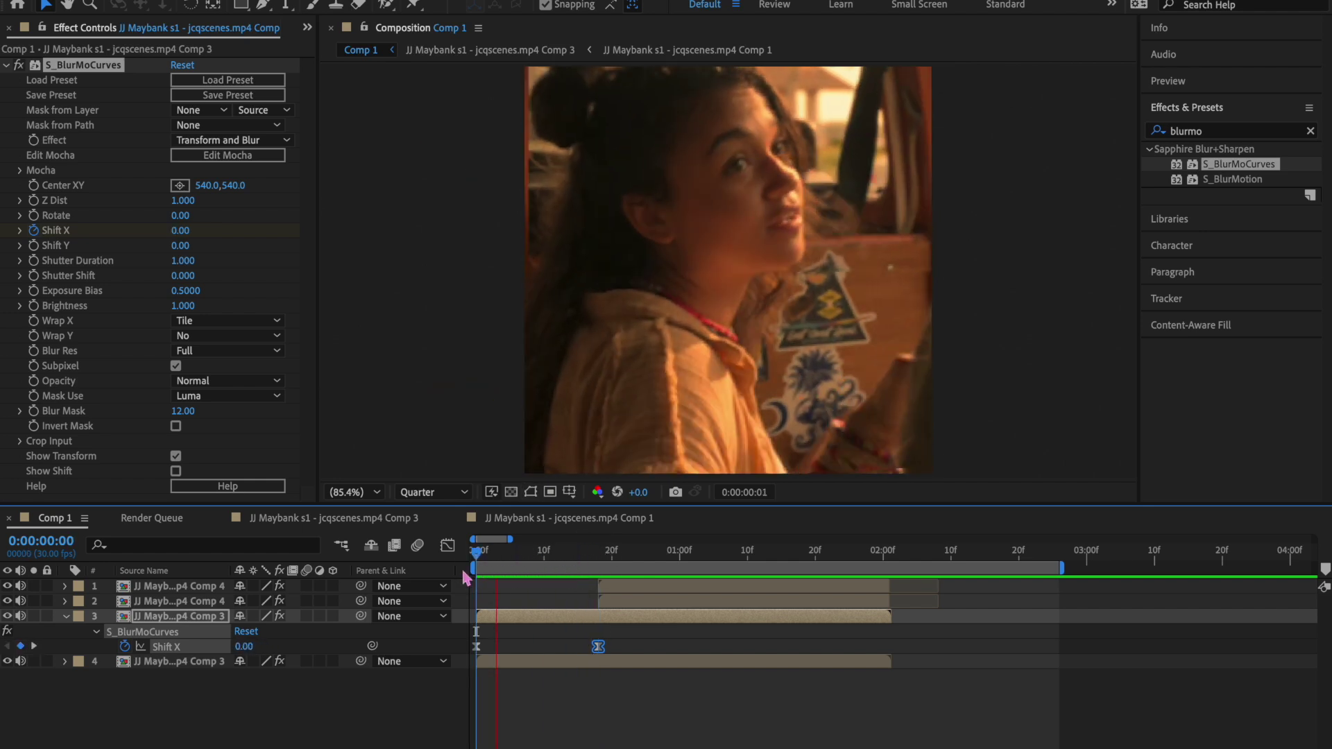
key("space")
left_click_drag(619, 564, 490, 564)
key("shift+F3")
- Copy the upper-half mask onto the top Comp 4 layer and the inverted mask onto the lower Comp 4 layer
left_click_drag(598, 591, 593, 614)
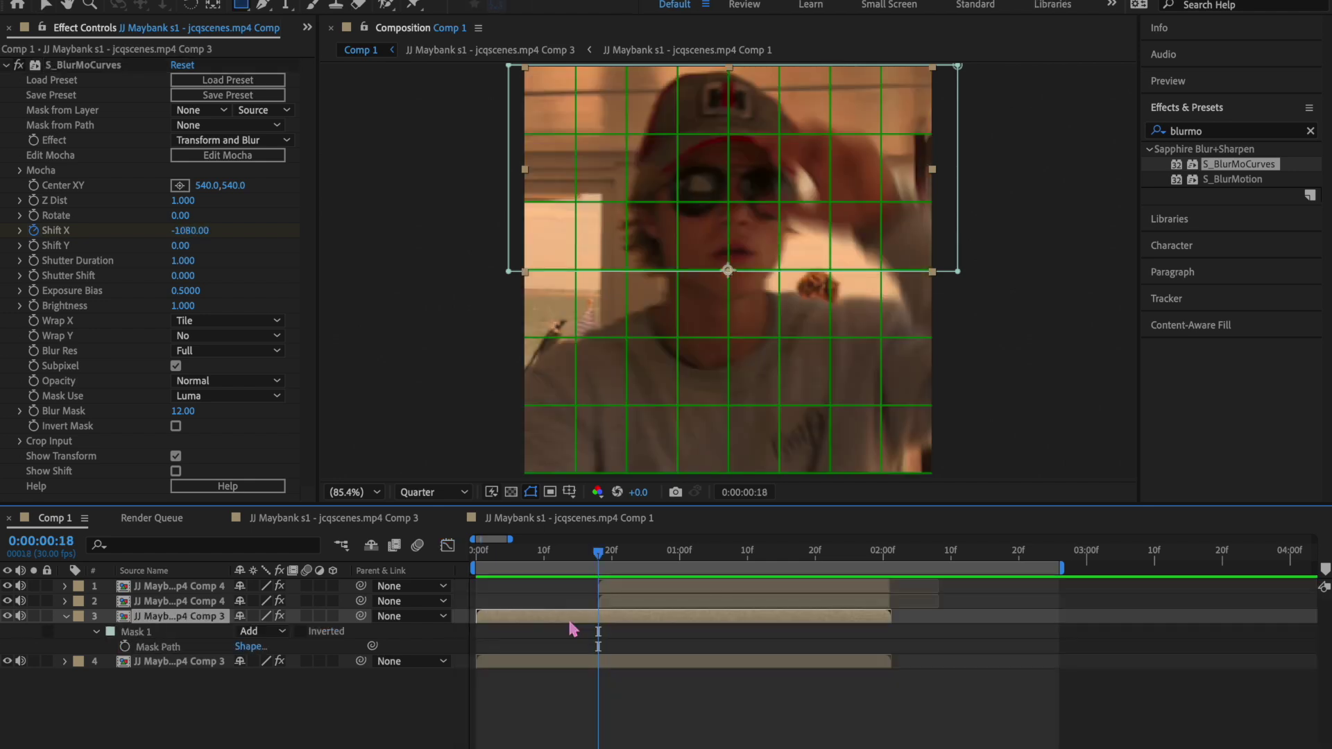
left_click(187, 647)
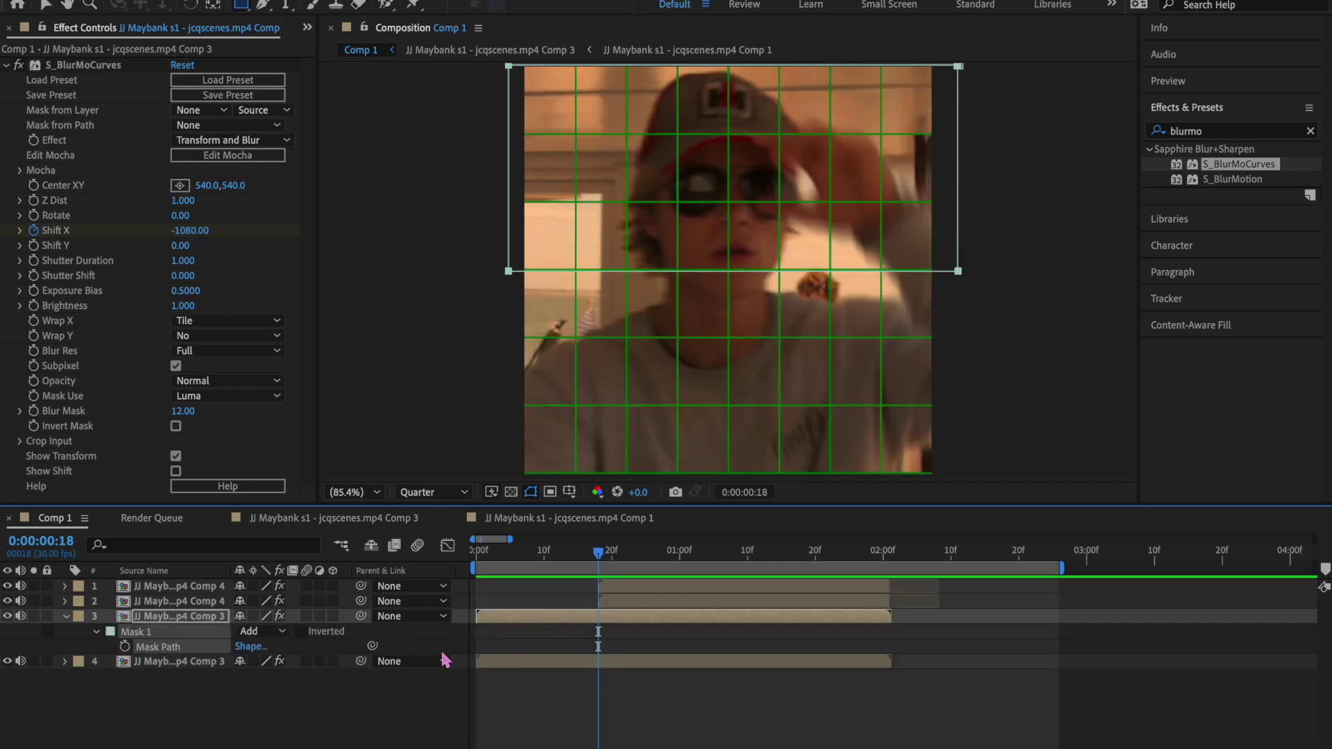
left_click(687, 585)
key("super+v")
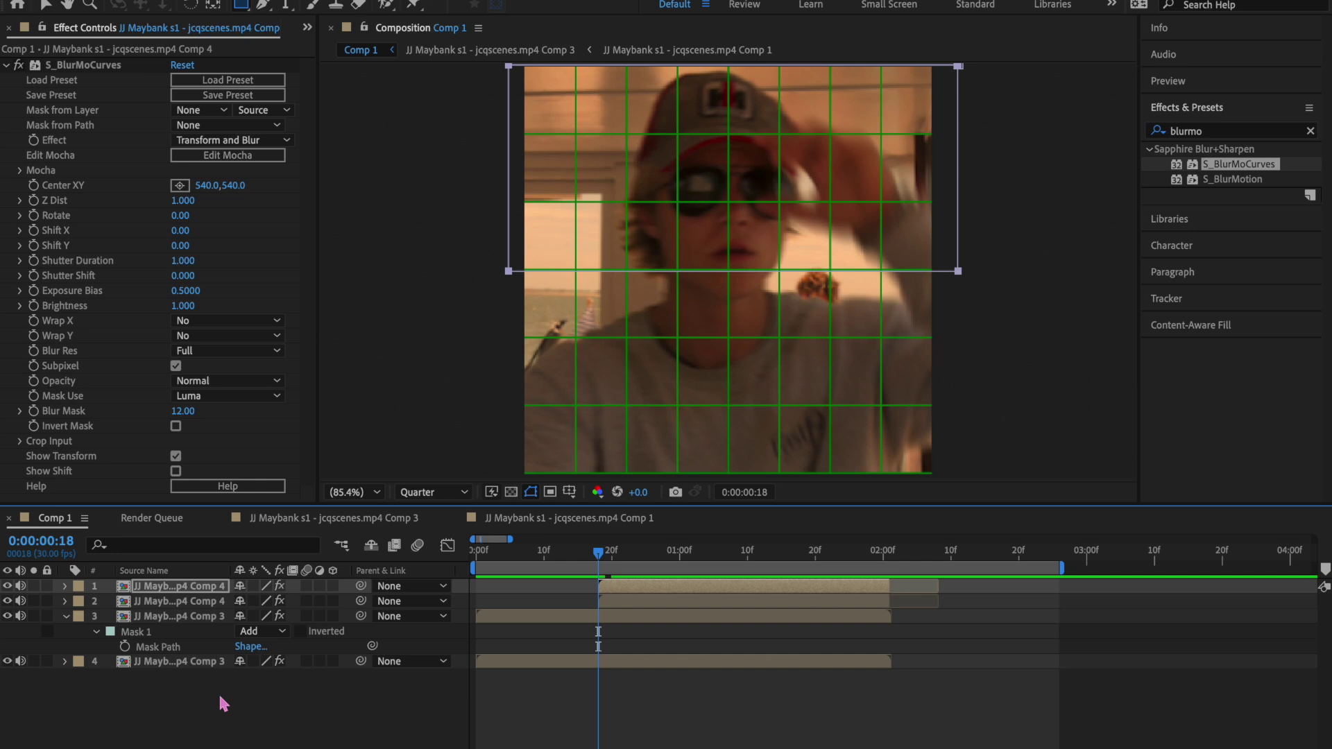
left_click(193, 664)
- Play back the masked clips and hide the Proportional Grid overlay in the composition
key("space")
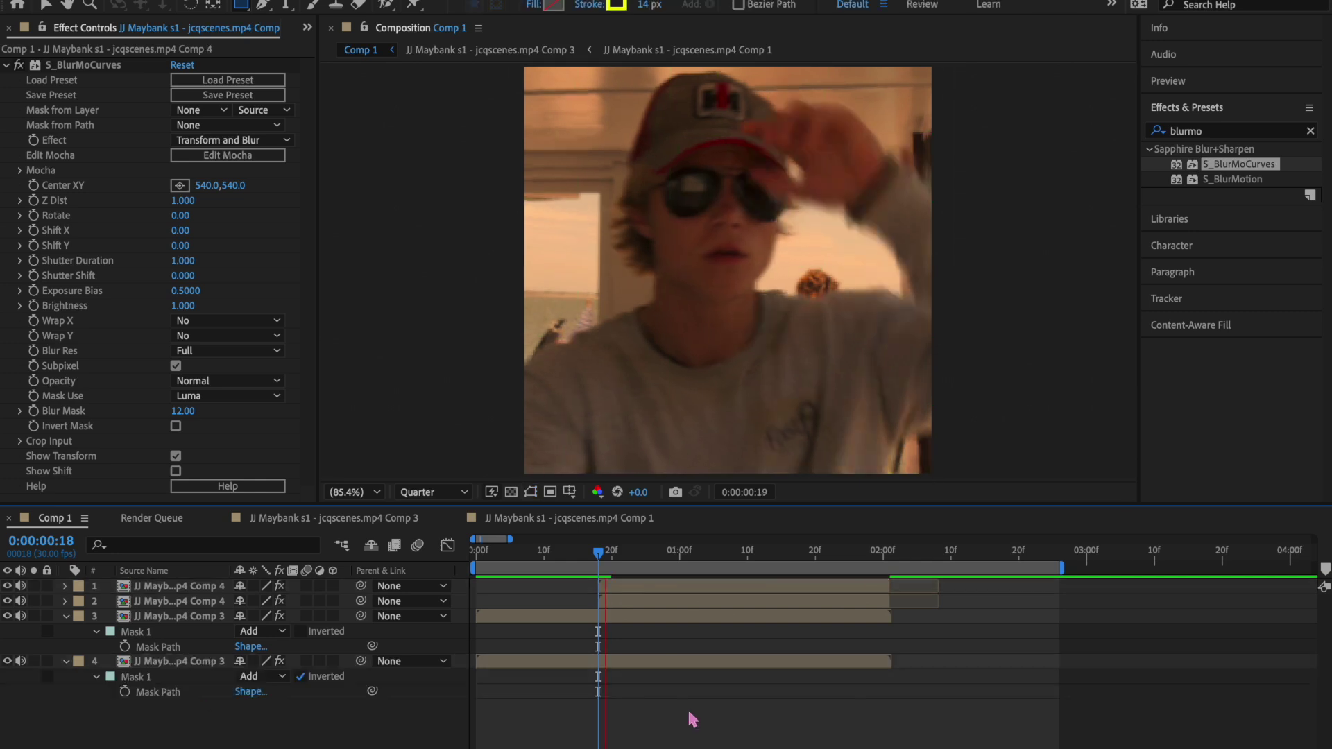
key("space")
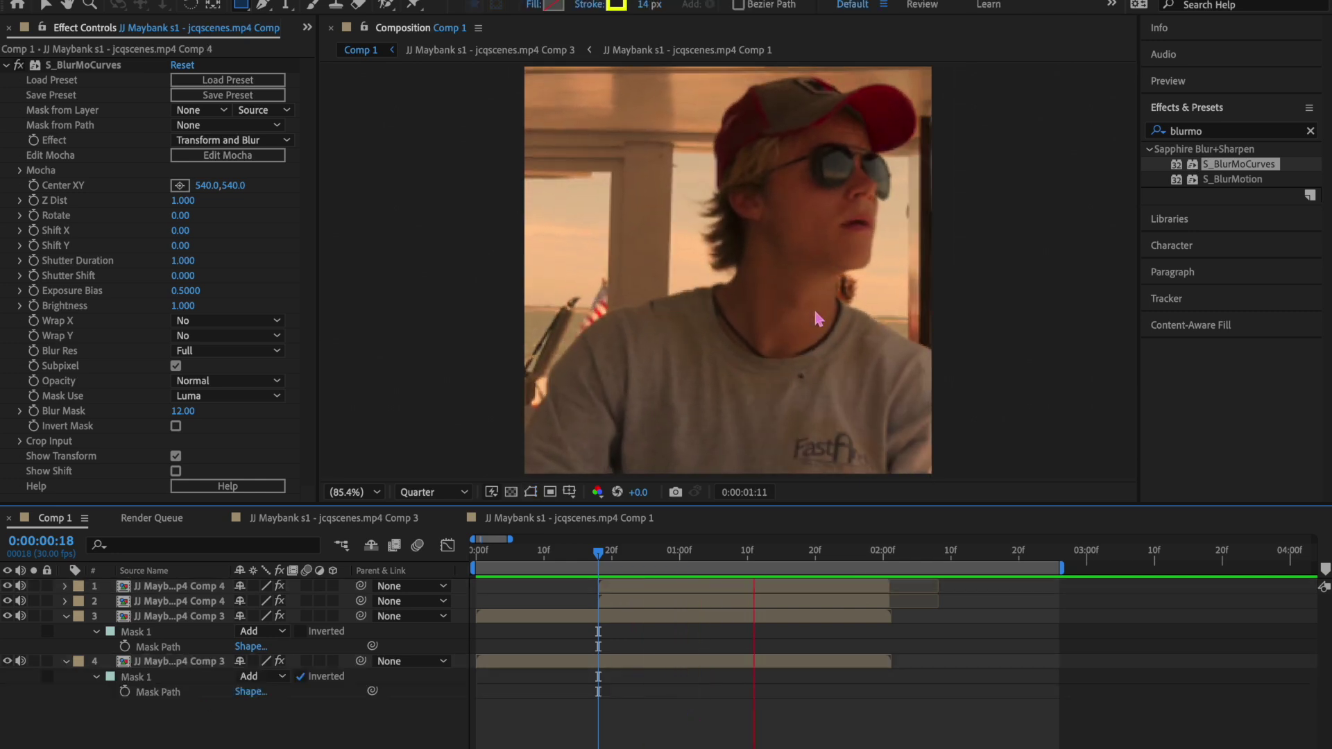
key("space")
left_click(549, 492)
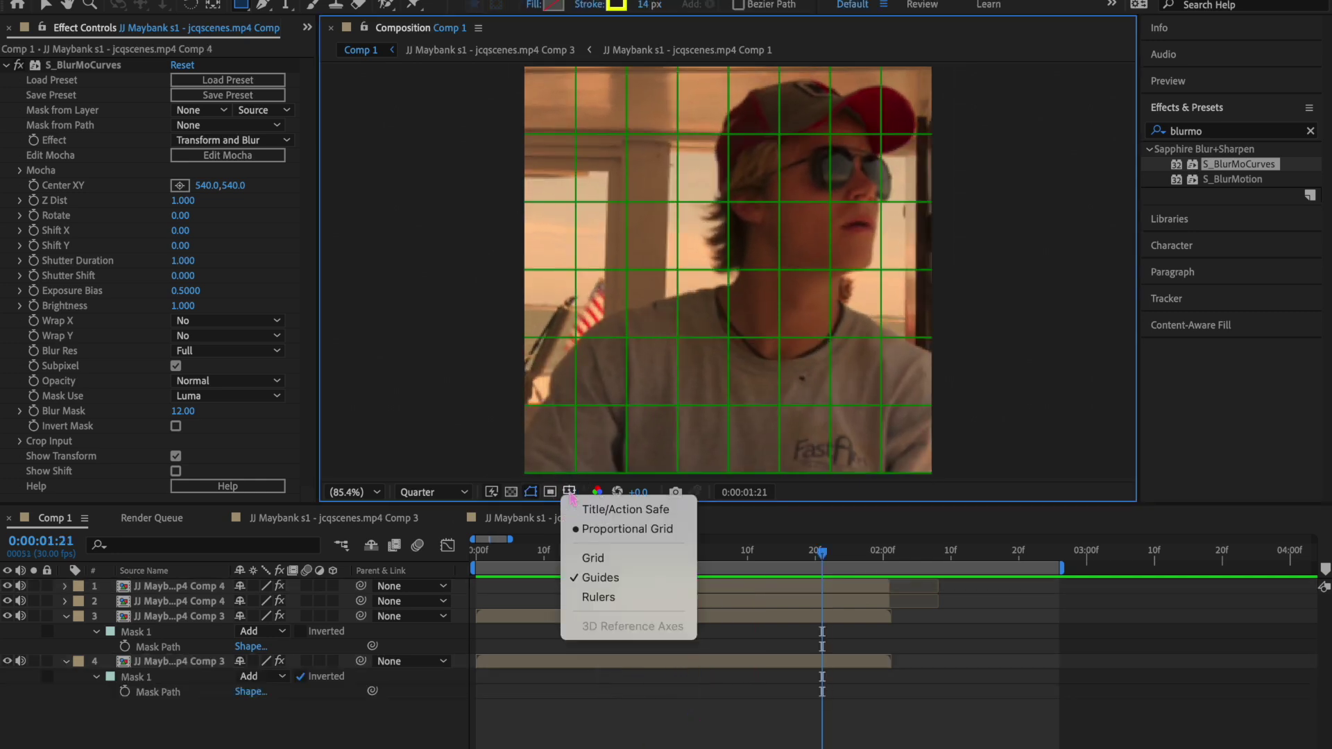
left_click(612, 526)
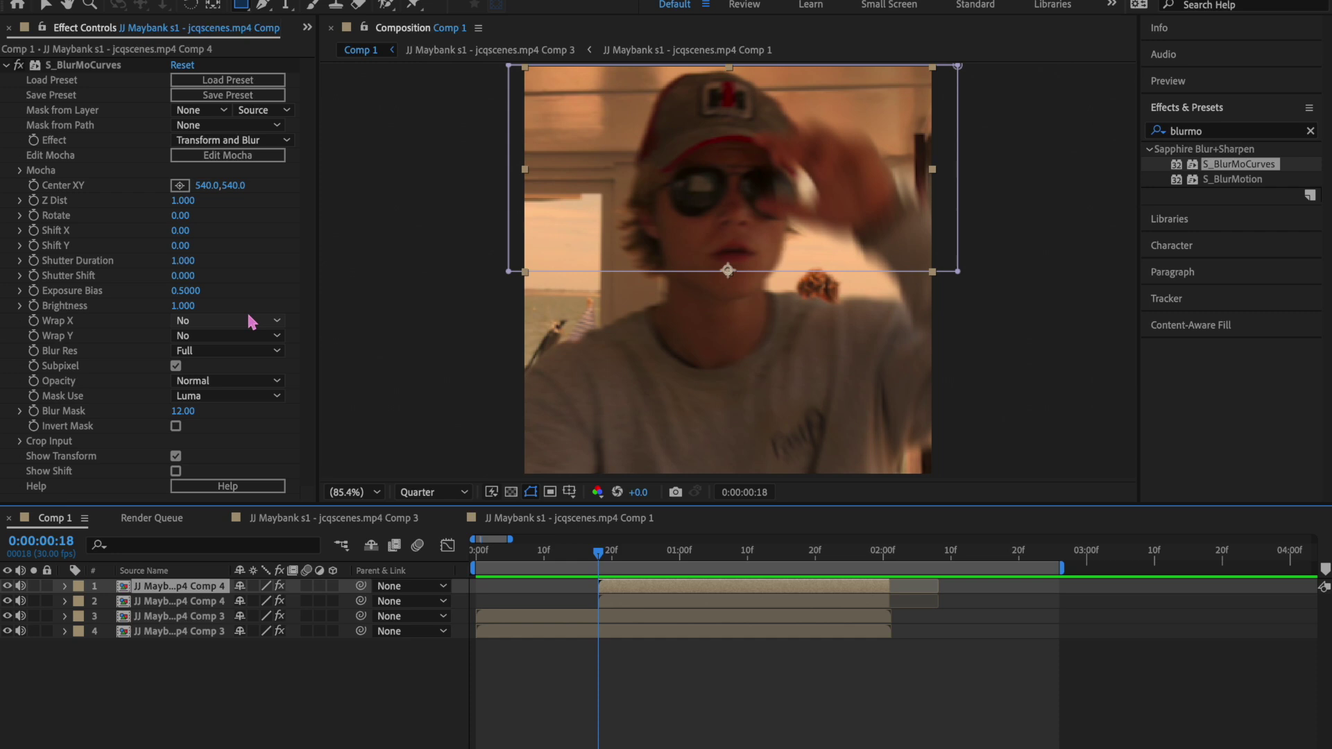
- On the top Comp 4 layer, set Wrap X to Tile and keyframe Shift X from 1080 at frame 18 to 0 at 0:00:02:01
left_click(245, 321)
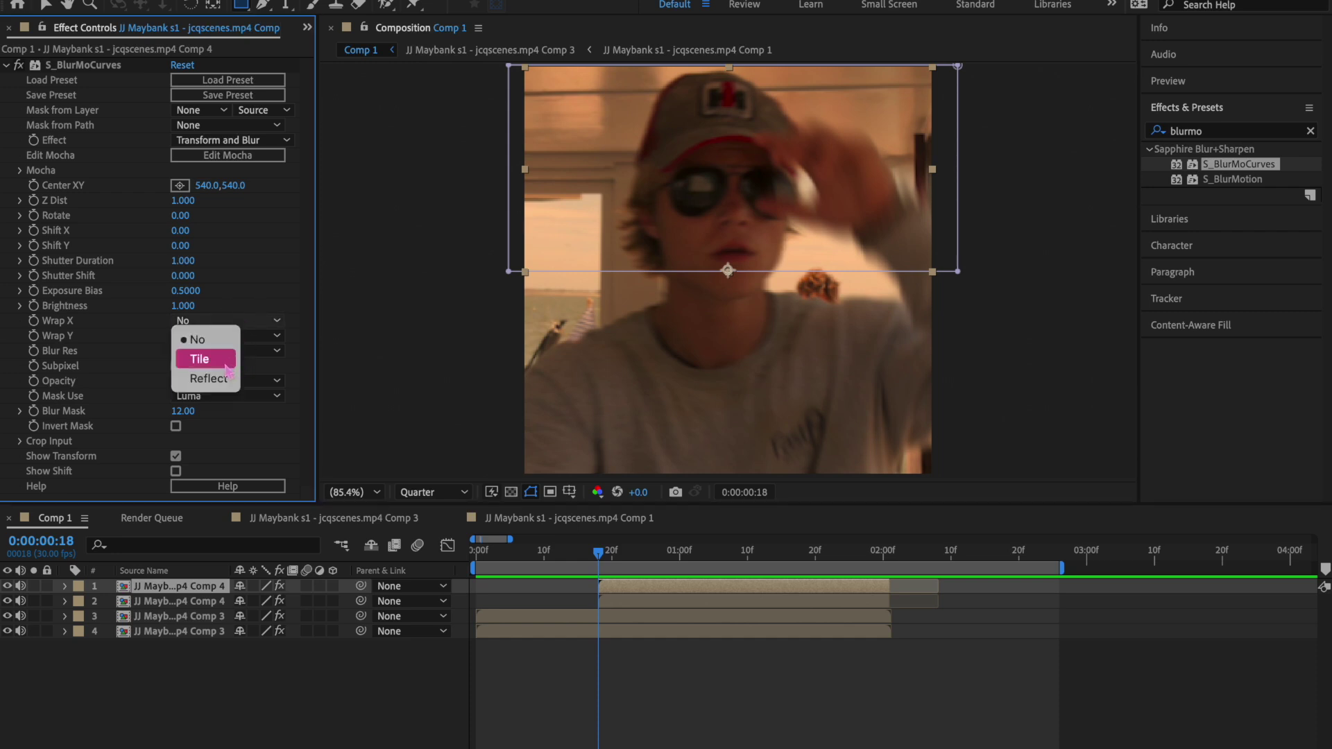
left_click(207, 359)
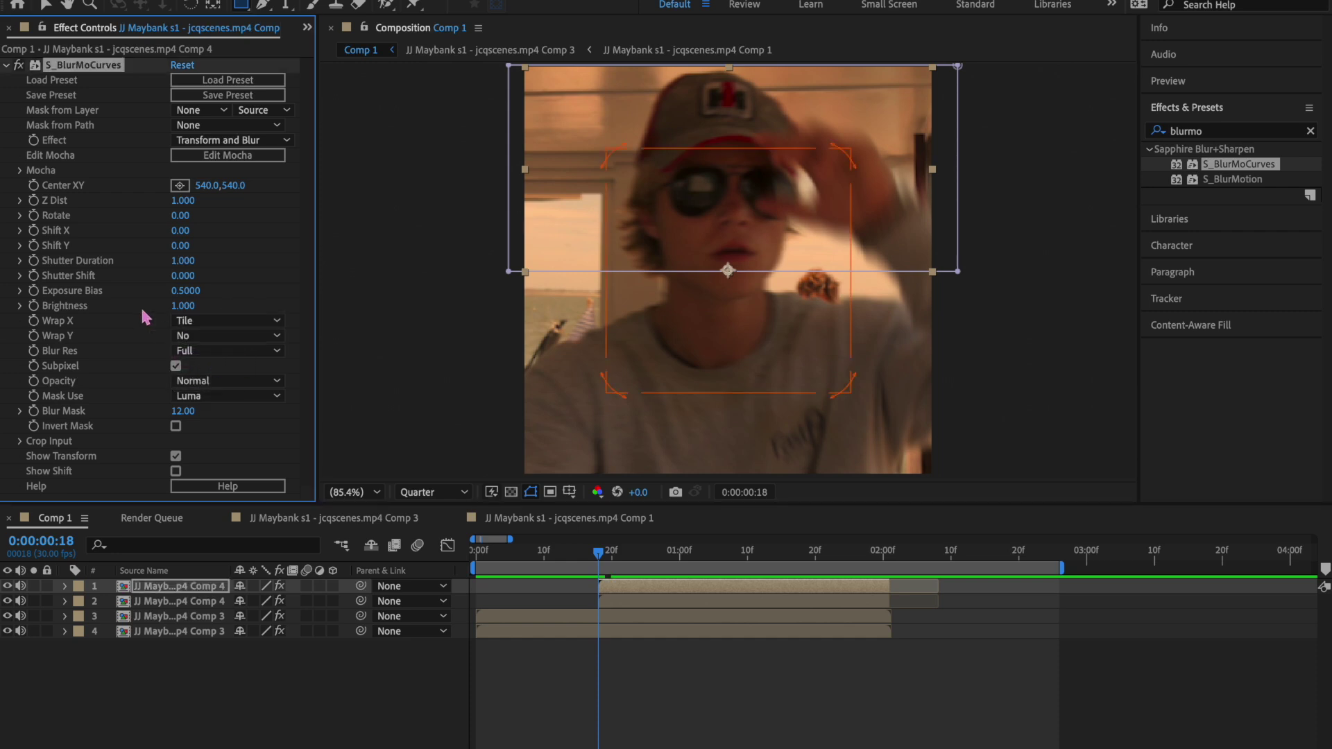
left_click(180, 232)
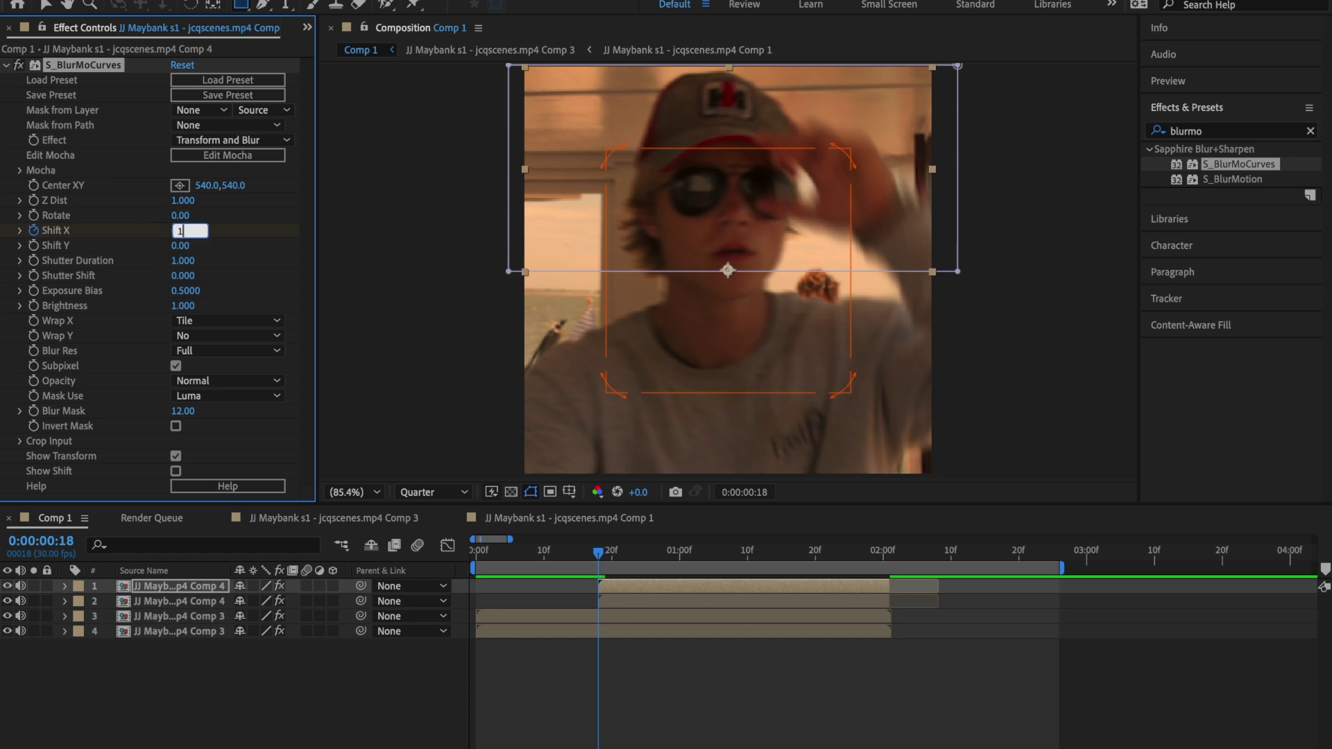
type("1080")
key("Return")
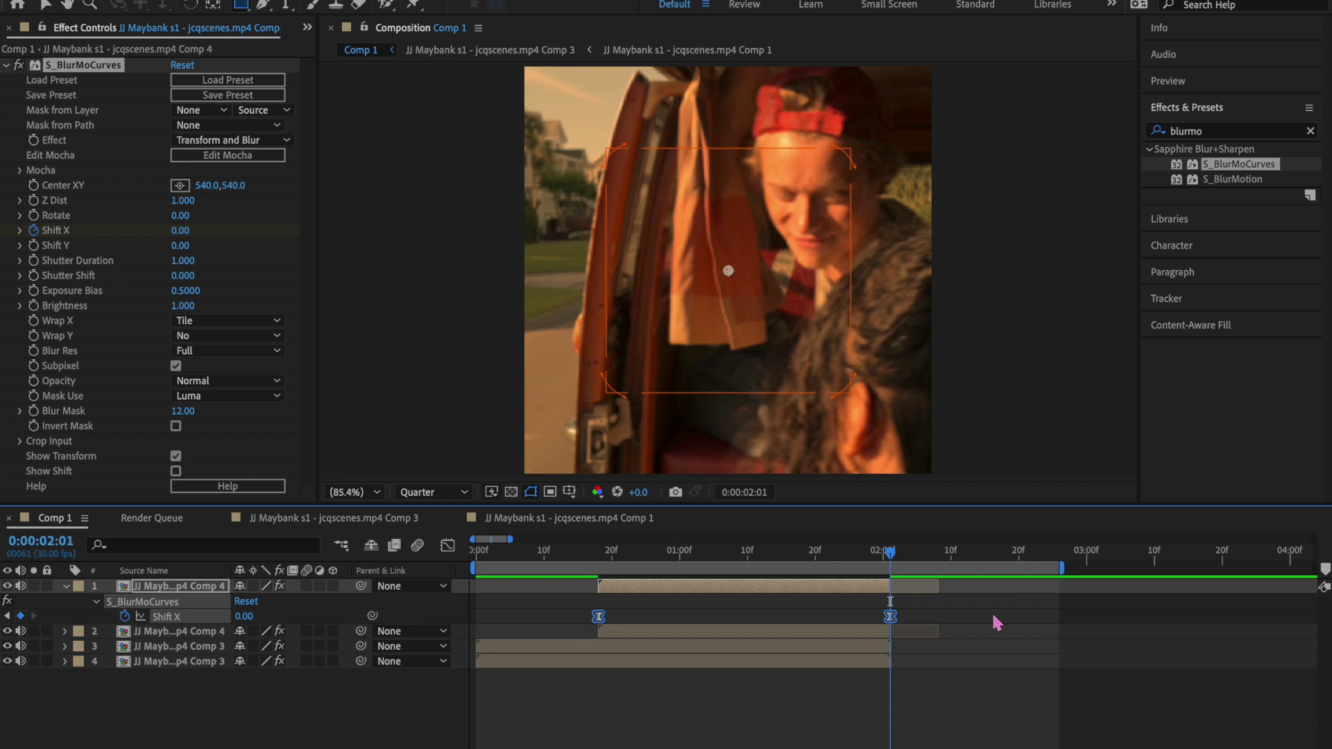
- Reshape the top Comp 4 layer's Shift X curve to drop steeply and level off gradually, and set Wrap X to Reflect
left_click(447, 546)
left_click(598, 591)
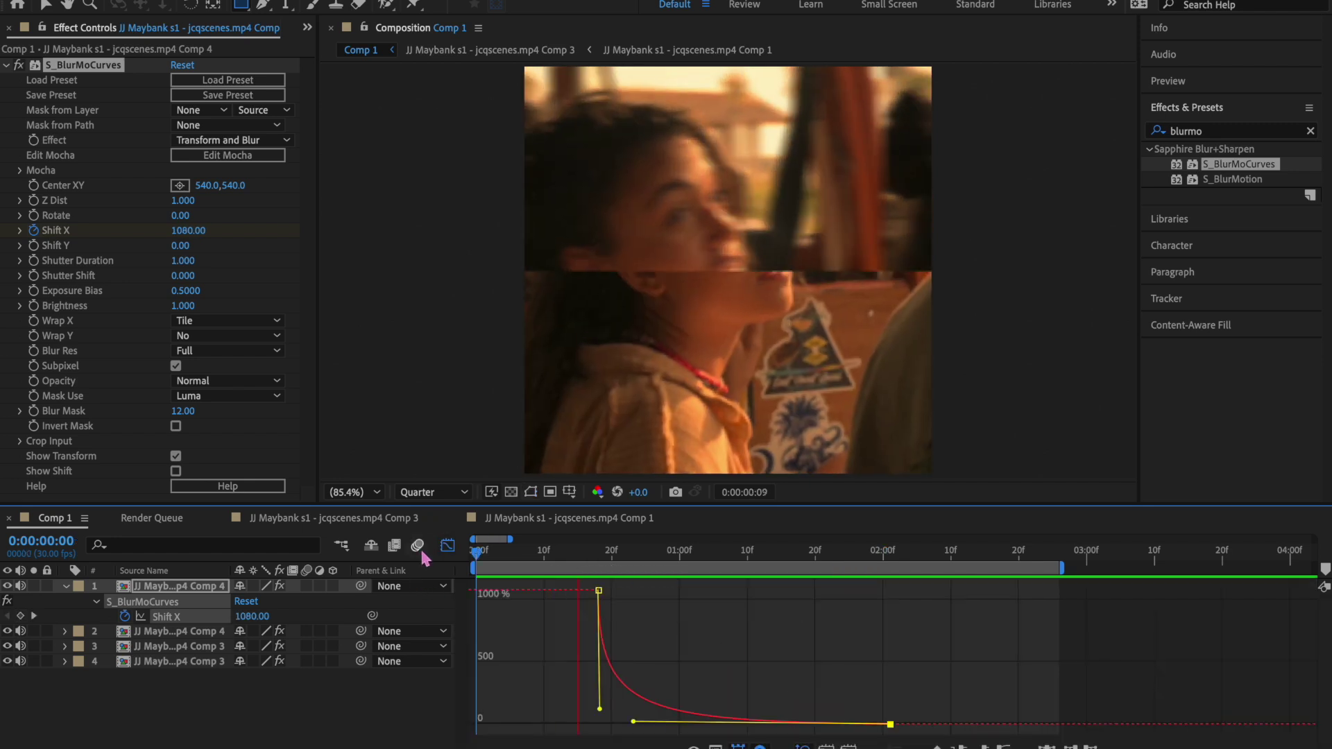
key("space")
left_click(229, 321)
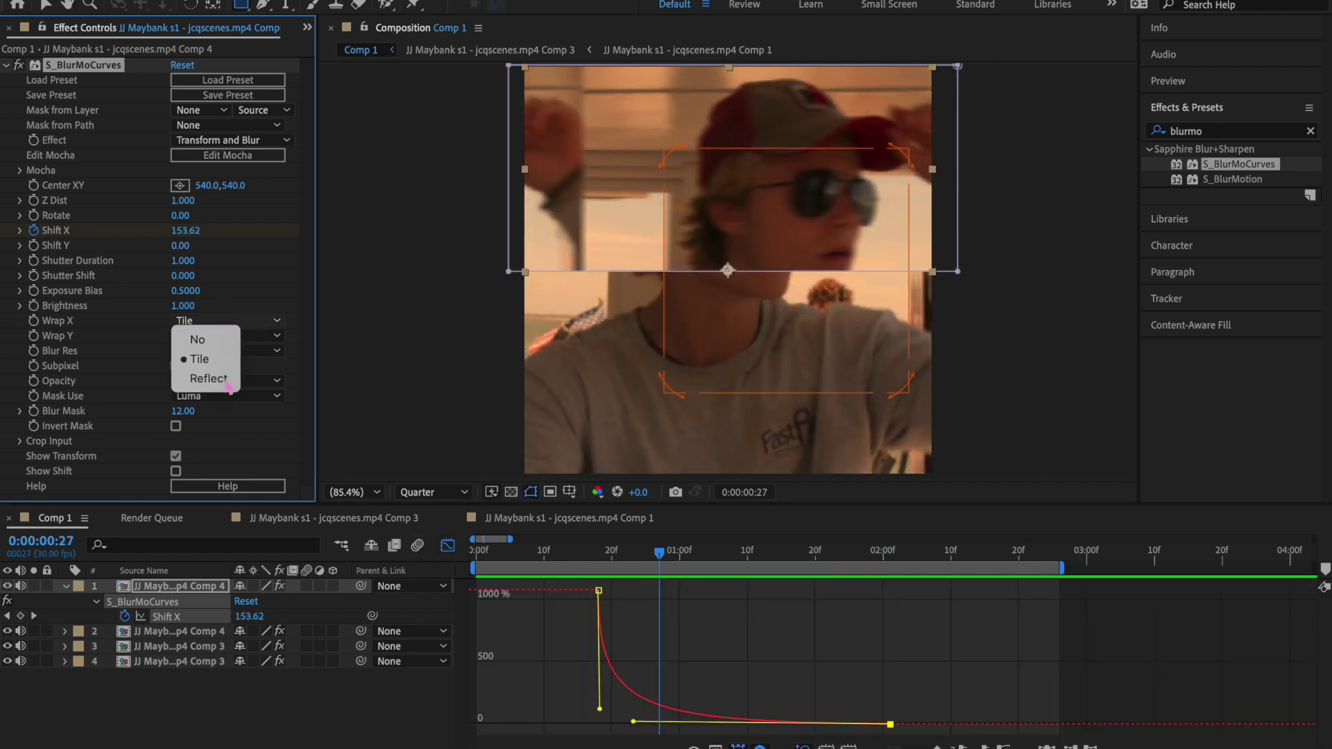
left_click(203, 378)
- Move the top Comp 4 layer's ending Shift X keyframe to 0:00:01:08 and preview the transition
left_click(447, 546)
left_click(559, 647)
left_click_drag(540, 603, 733, 624)
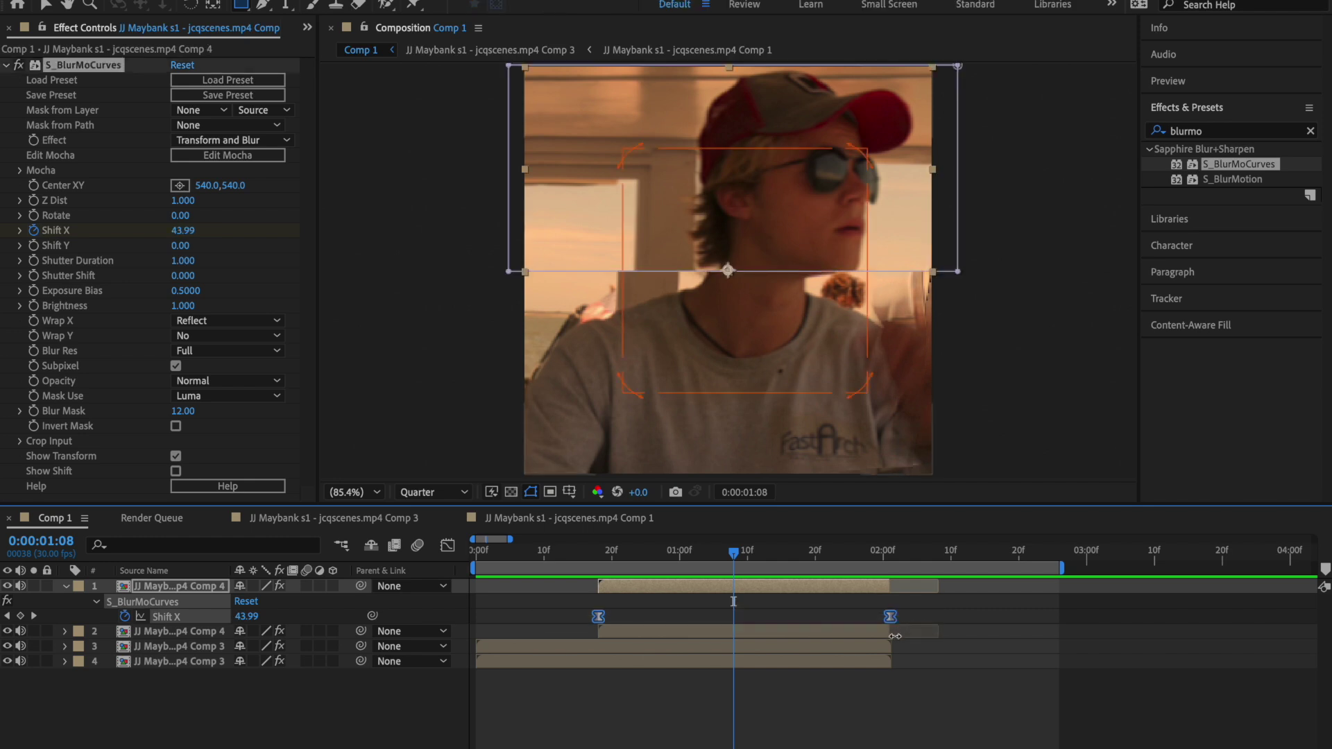
left_click_drag(623, 556, 362, 565)
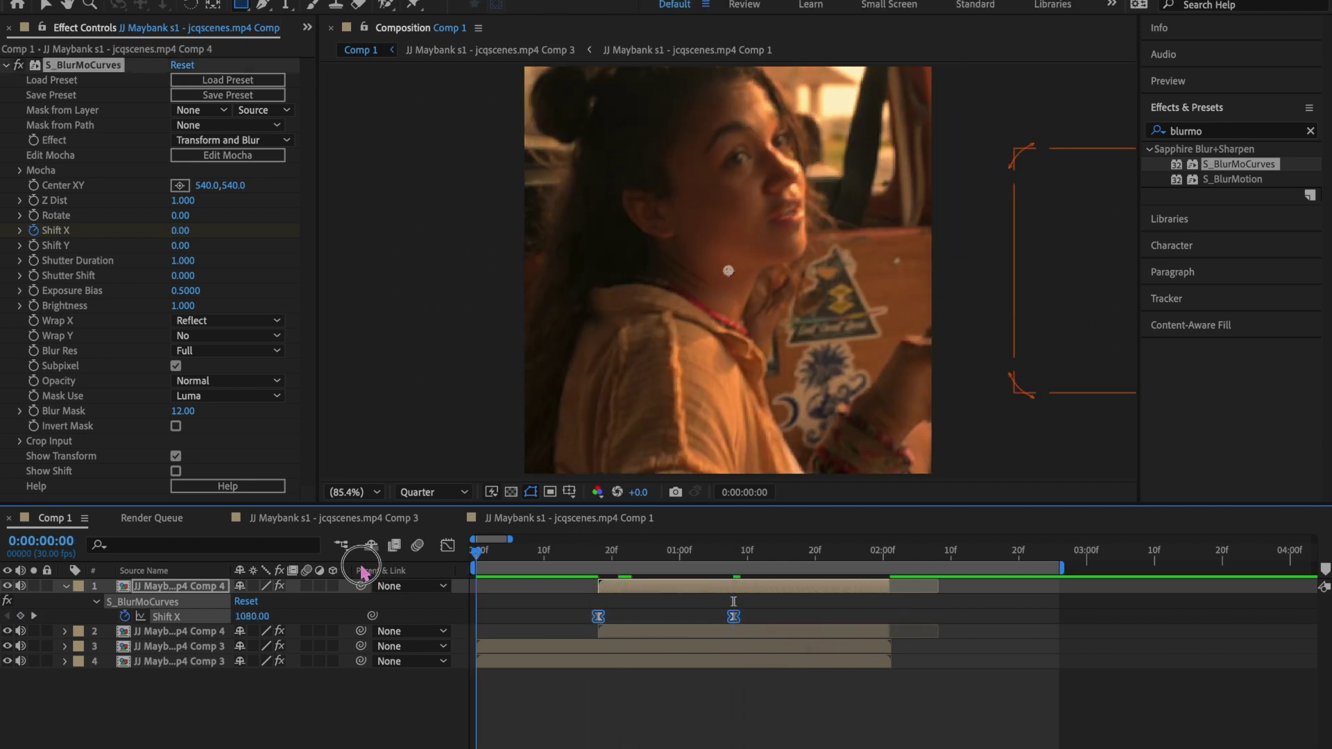
key("space")
key("space")
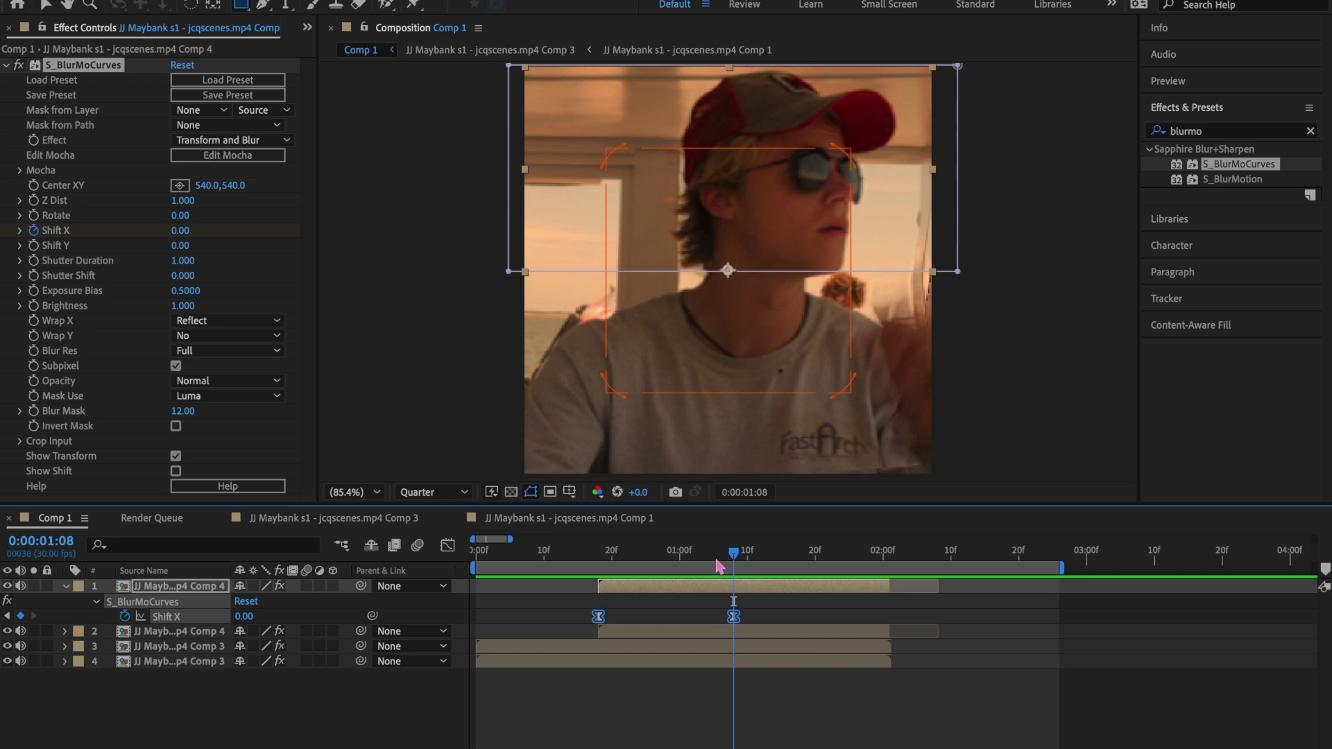
left_click_drag(702, 550, 443, 550)
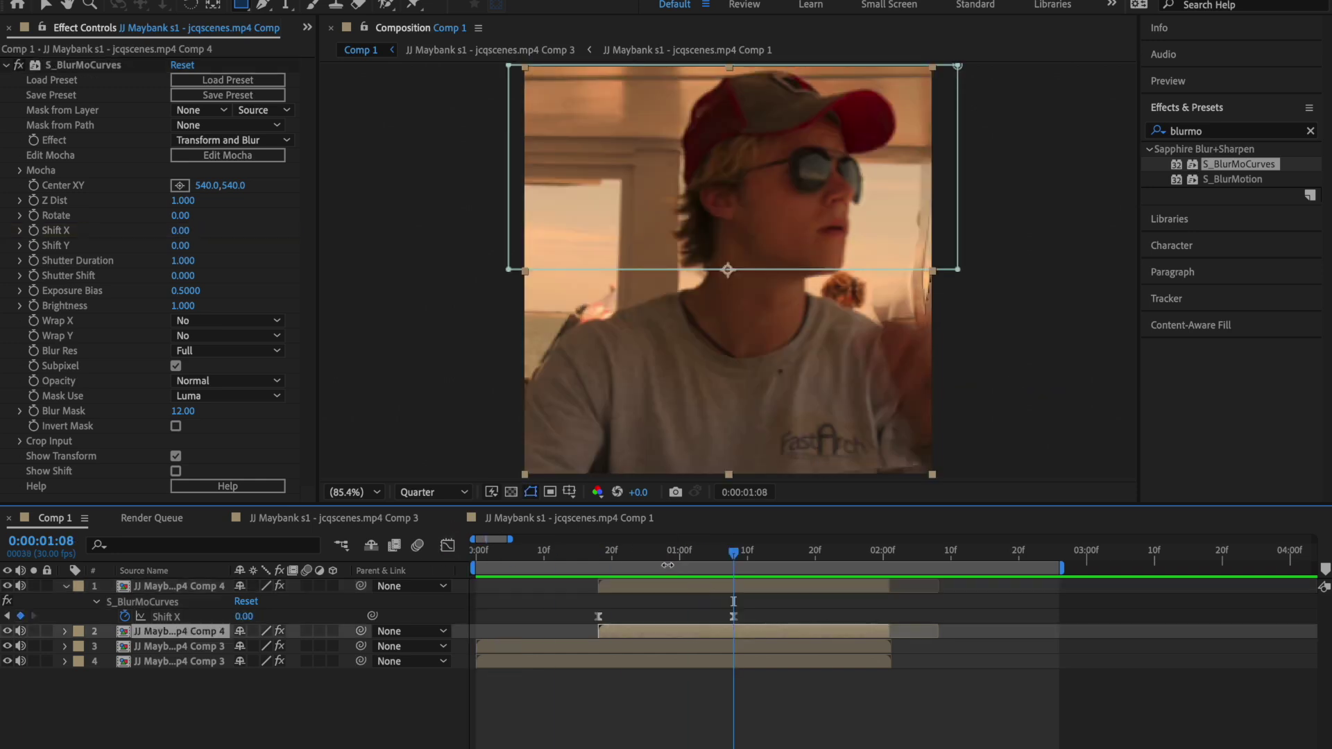
left_click(674, 685)
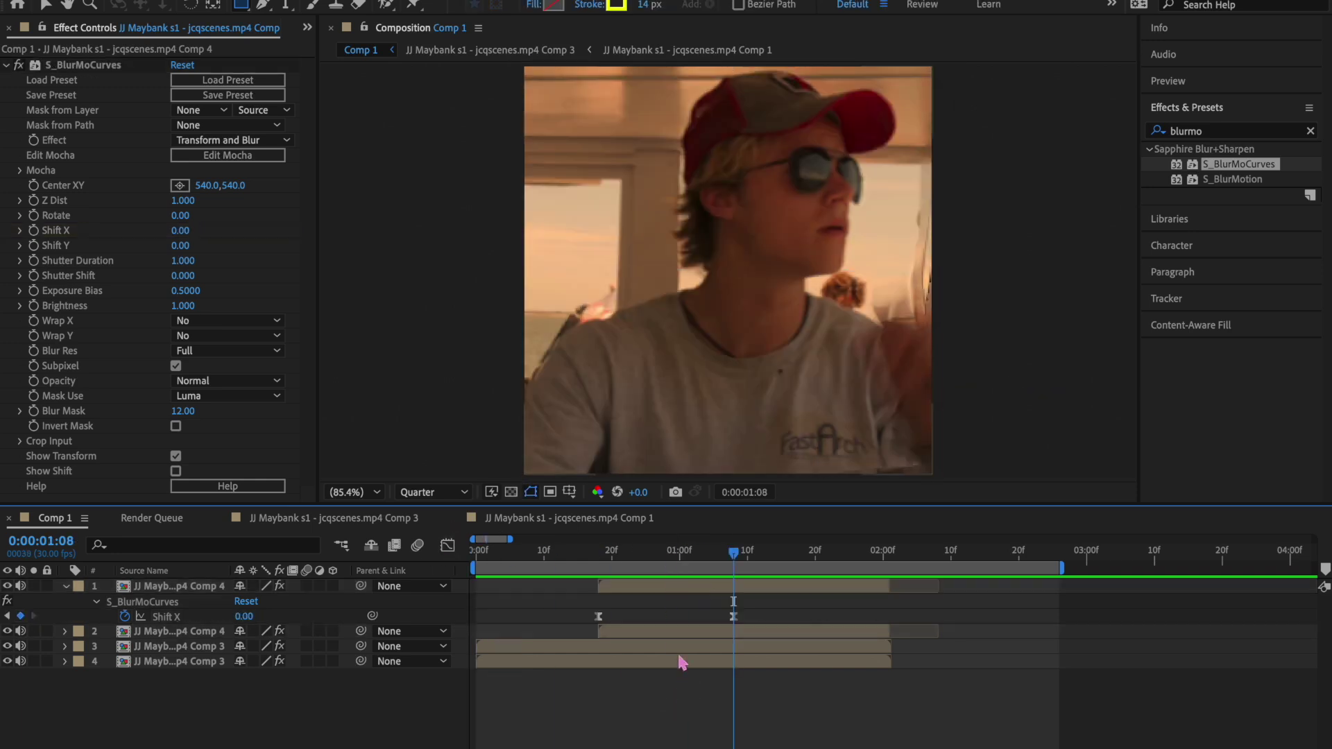
left_click(565, 550)
key("p")
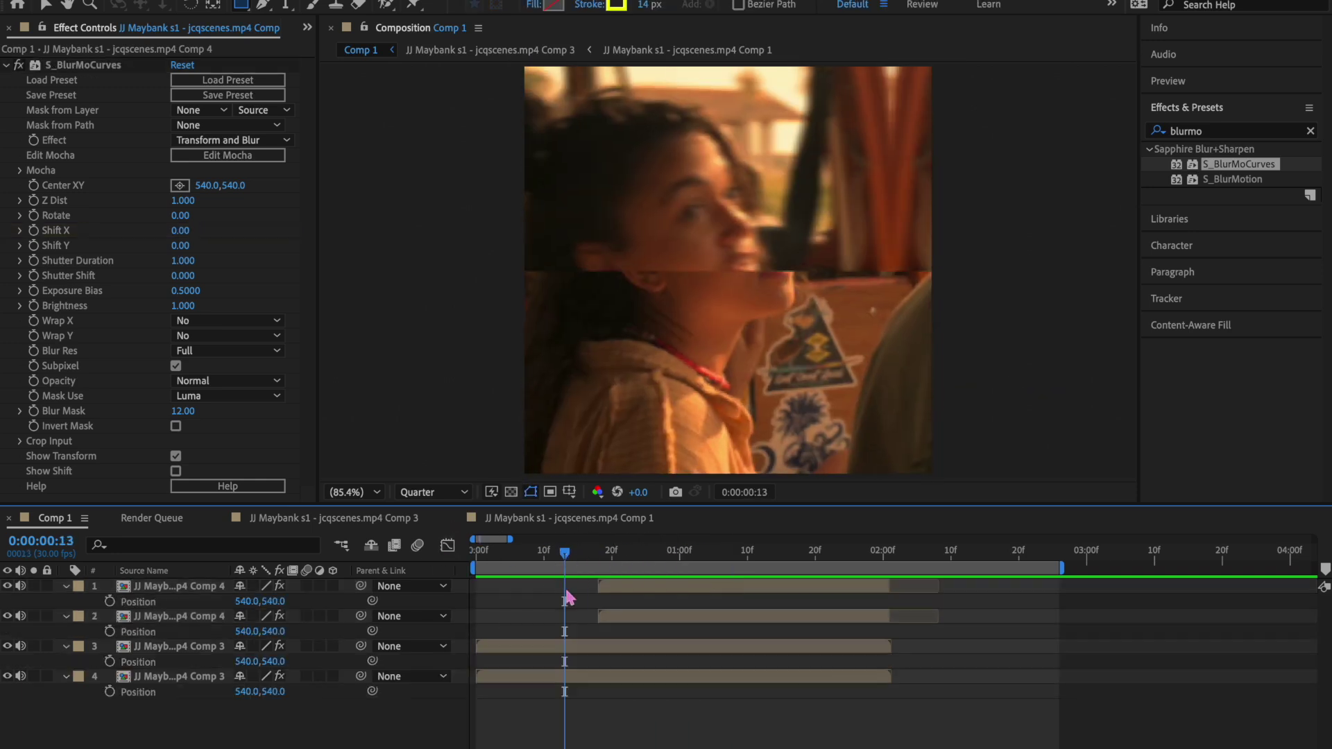
key("p")
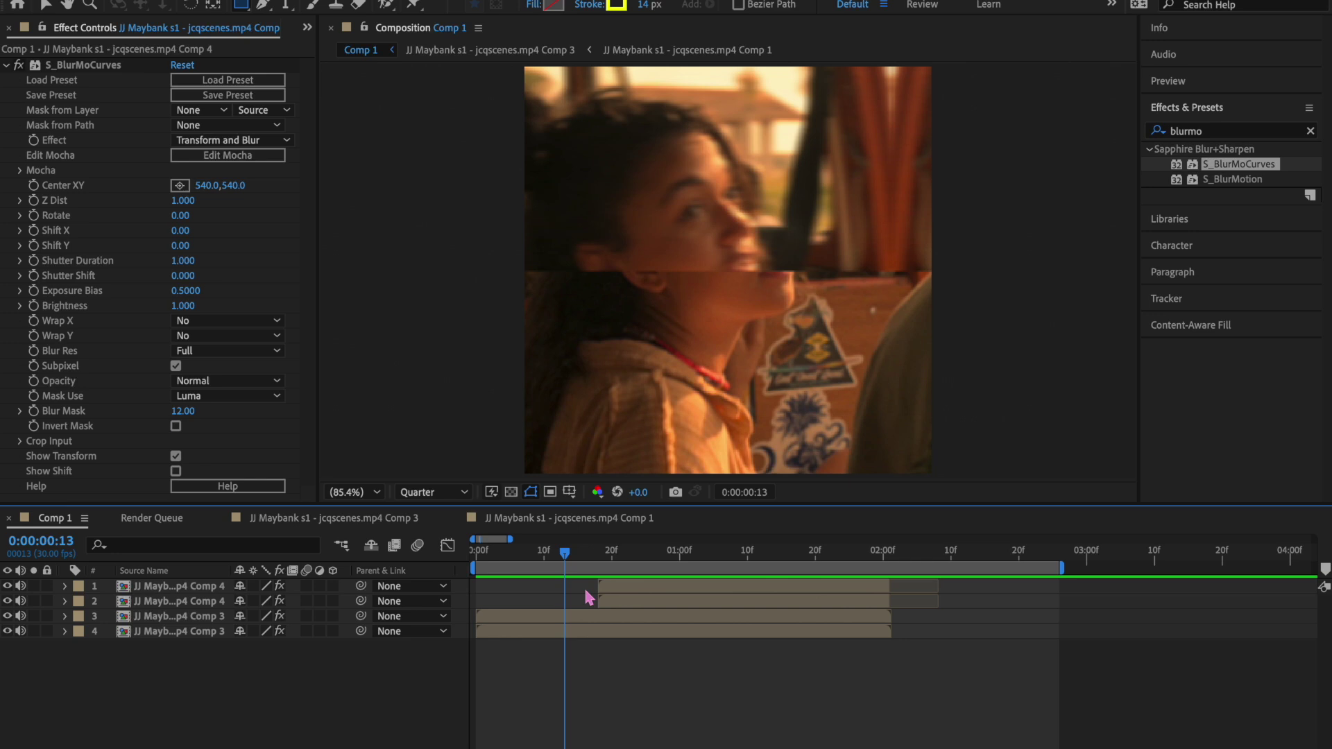
left_click(524, 552)
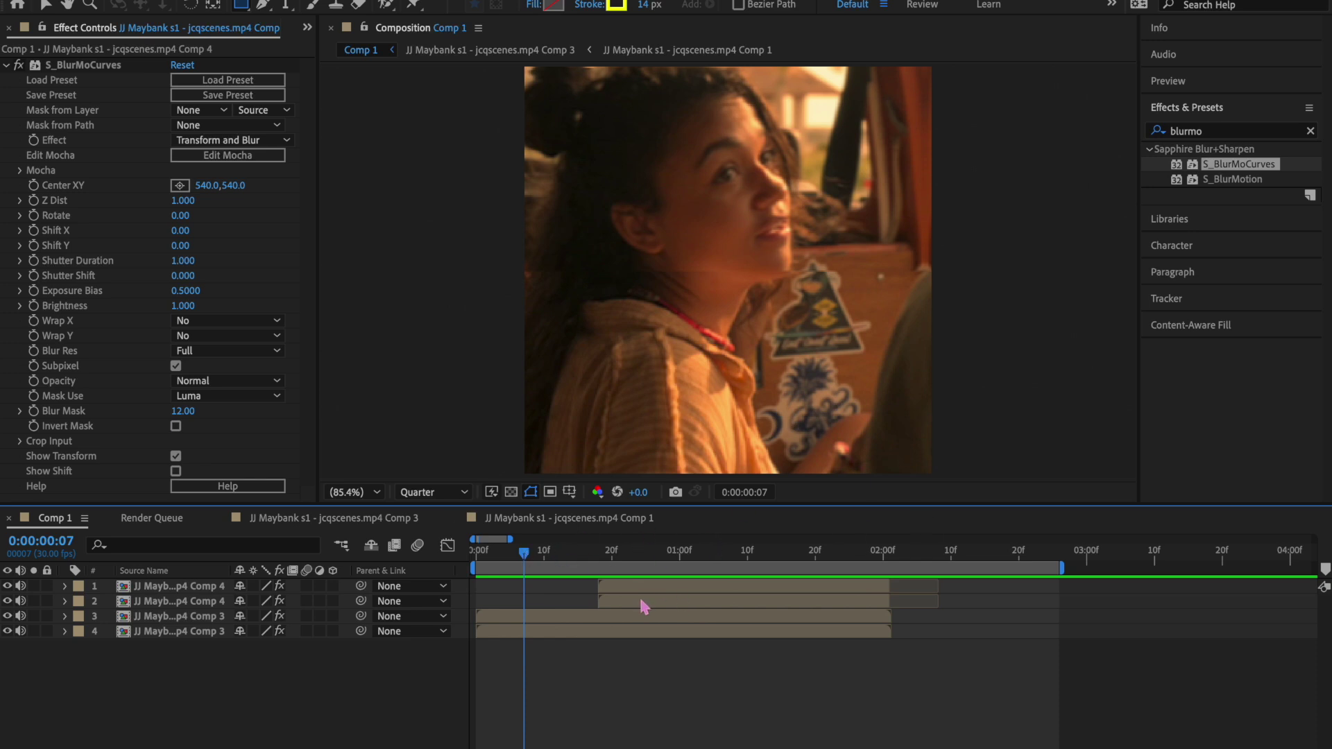
left_click_drag(555, 552, 667, 566)
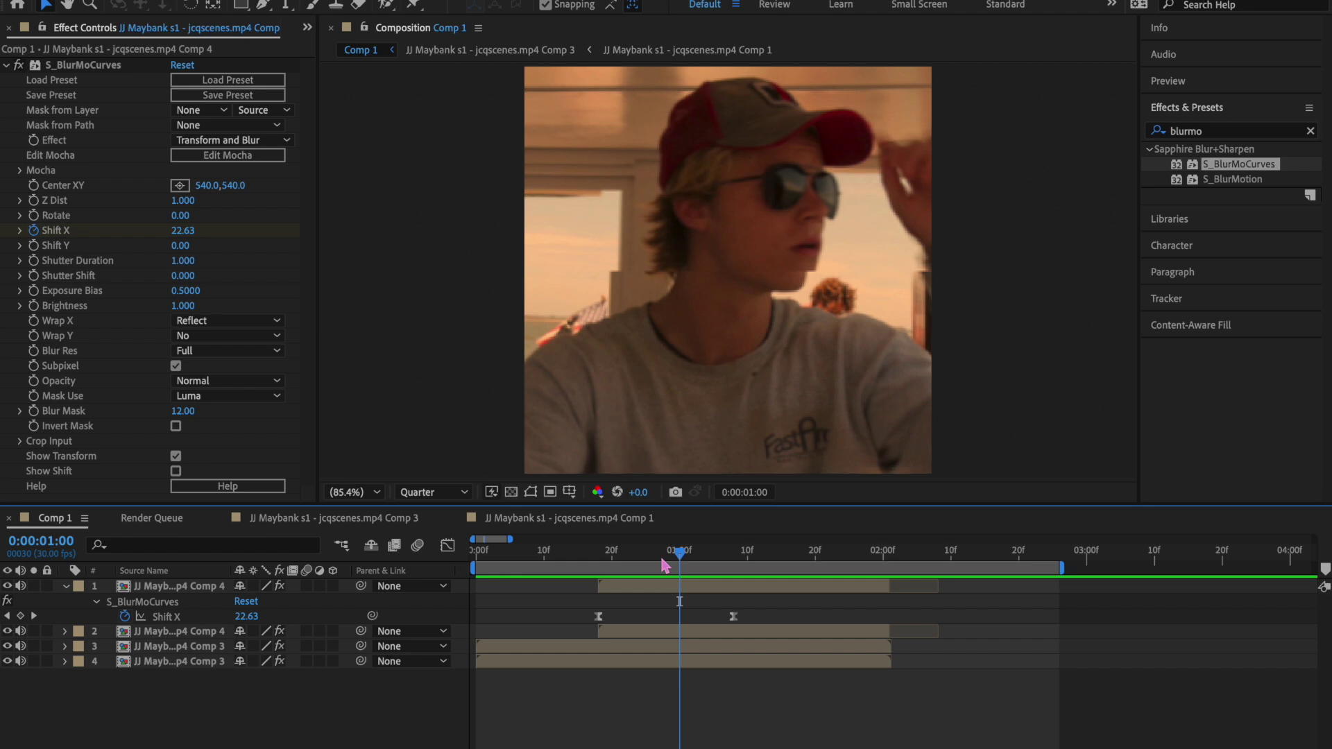
double_click(649, 649)
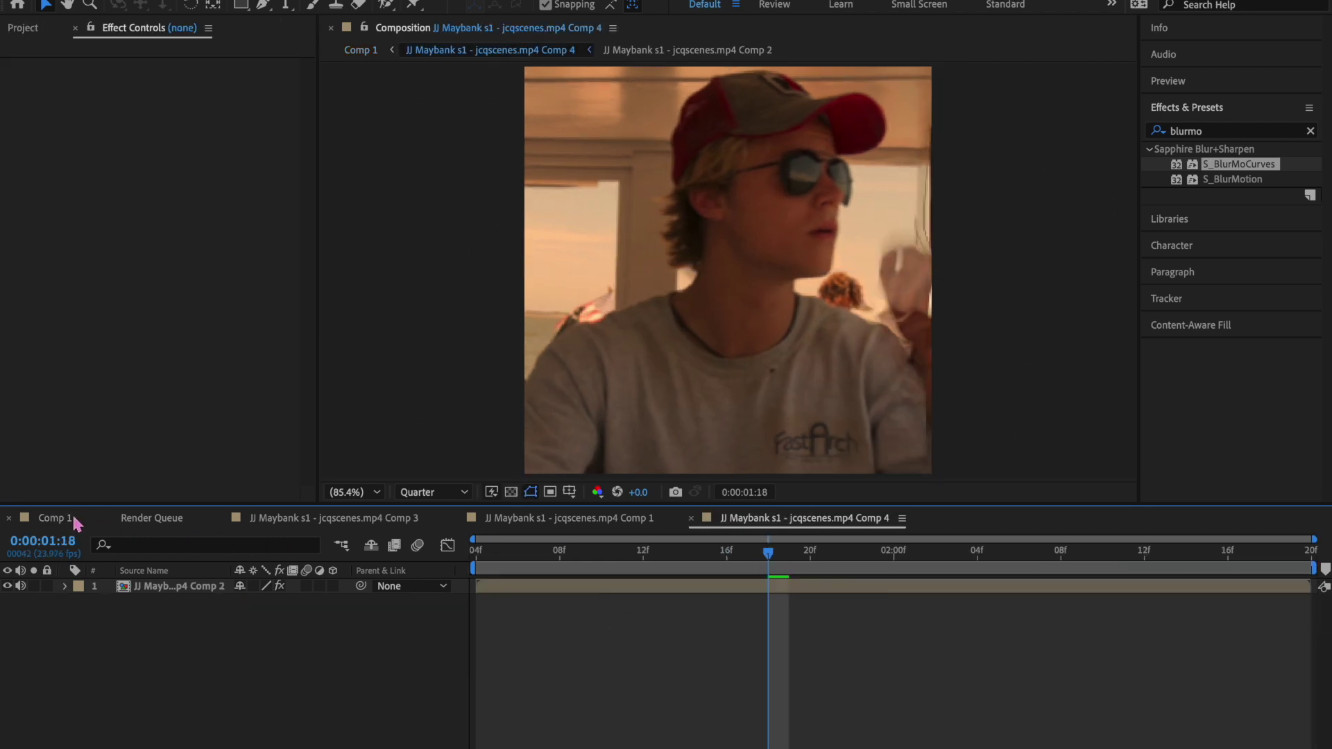
left_click(52, 519)
- Trim the start of the lower Comp 4 layer to 0:00:01:08 and move it above the other Comp 4 layer
left_click_drag(590, 552, 578, 554)
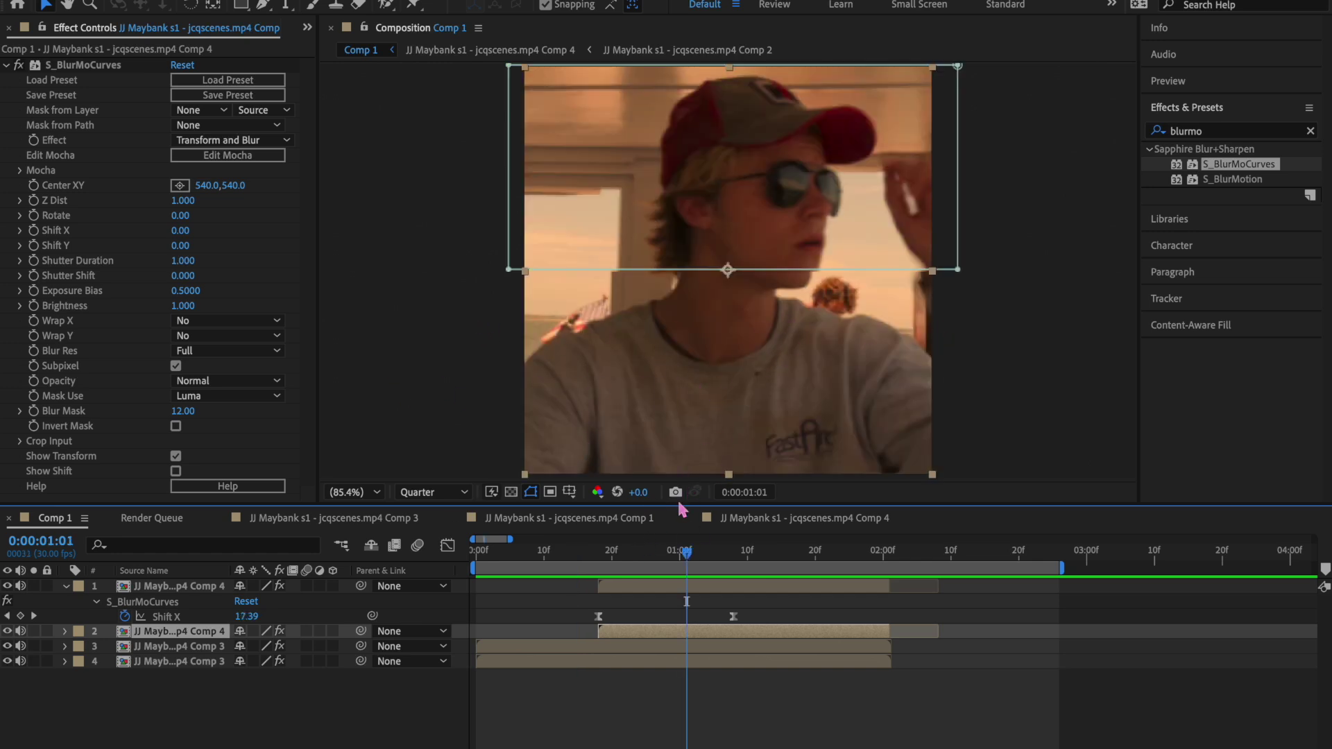
key("k")
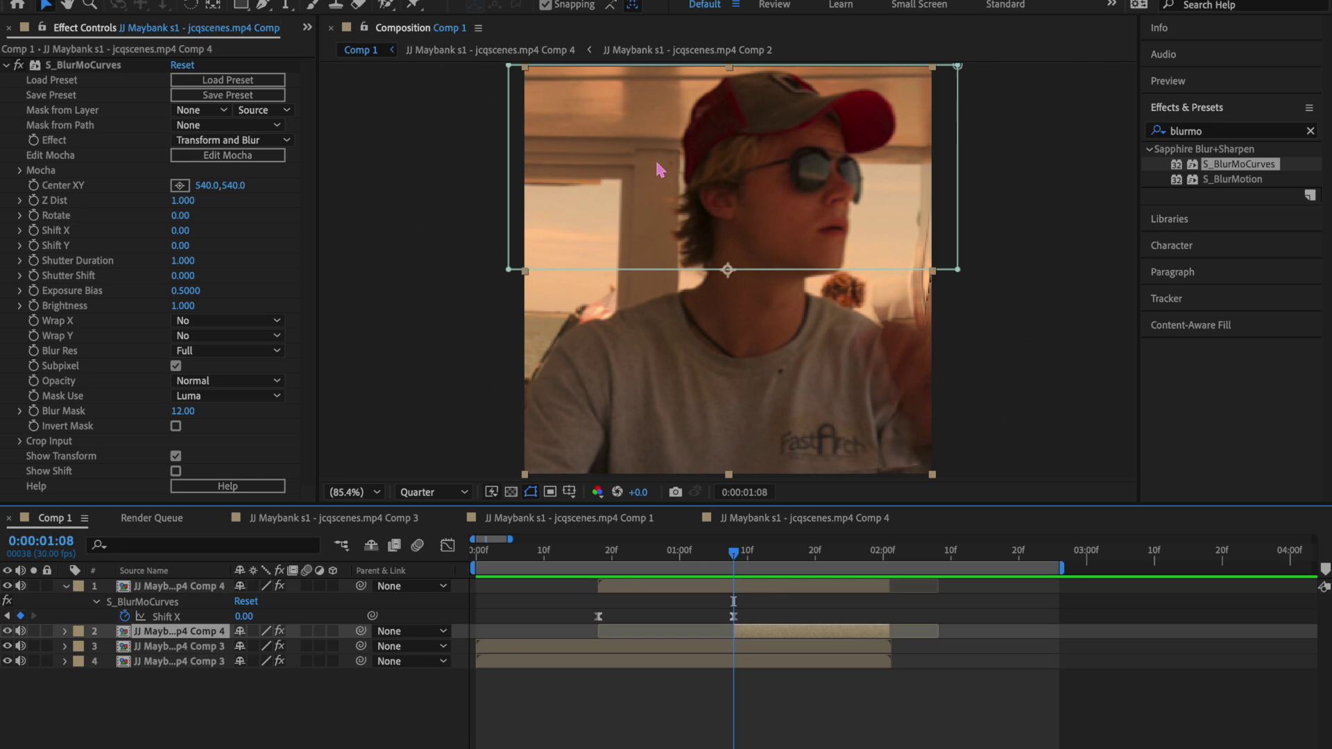
left_click_drag(728, 554, 714, 582)
left_click_drag(150, 634, 147, 589)
left_click_drag(712, 557, 684, 563)
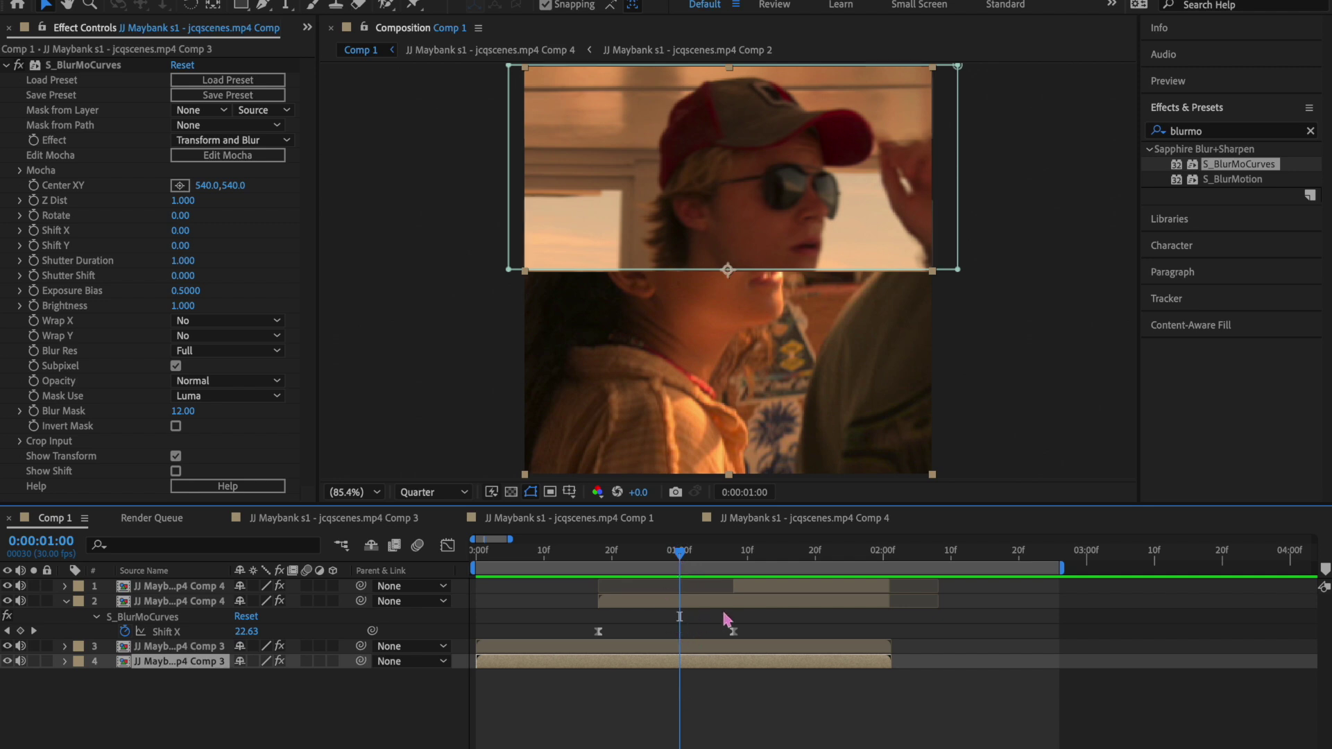
- Set S_BlurMoCurves Wrap X to Reflect on the lower Comp 3 layer
left_click(658, 606)
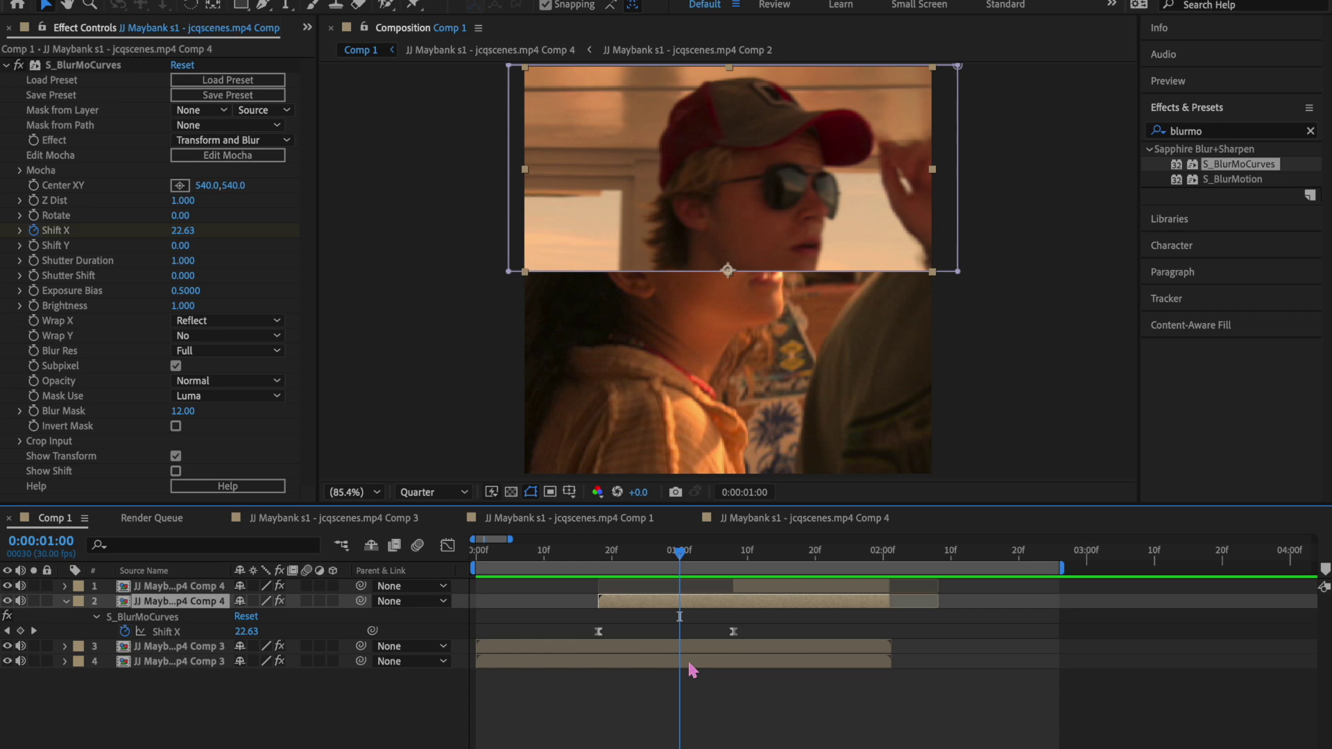
left_click(670, 648)
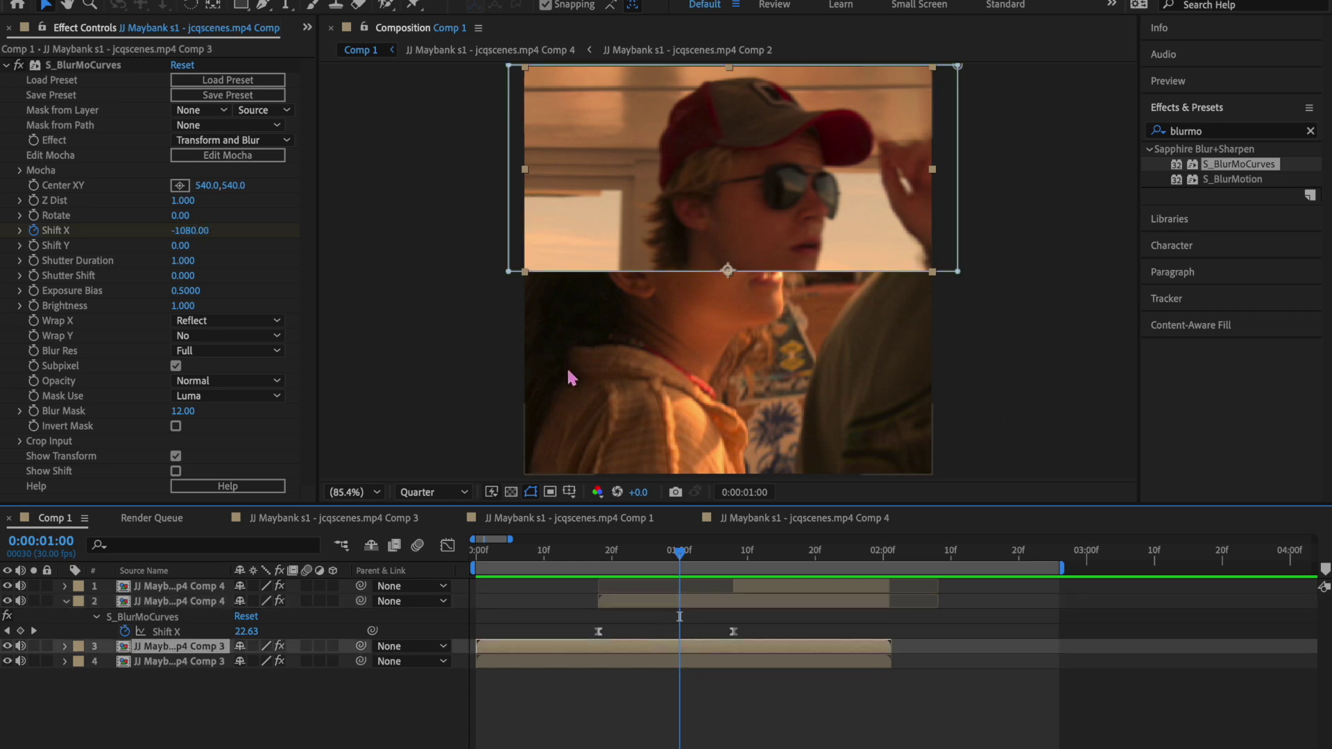
left_click(671, 633)
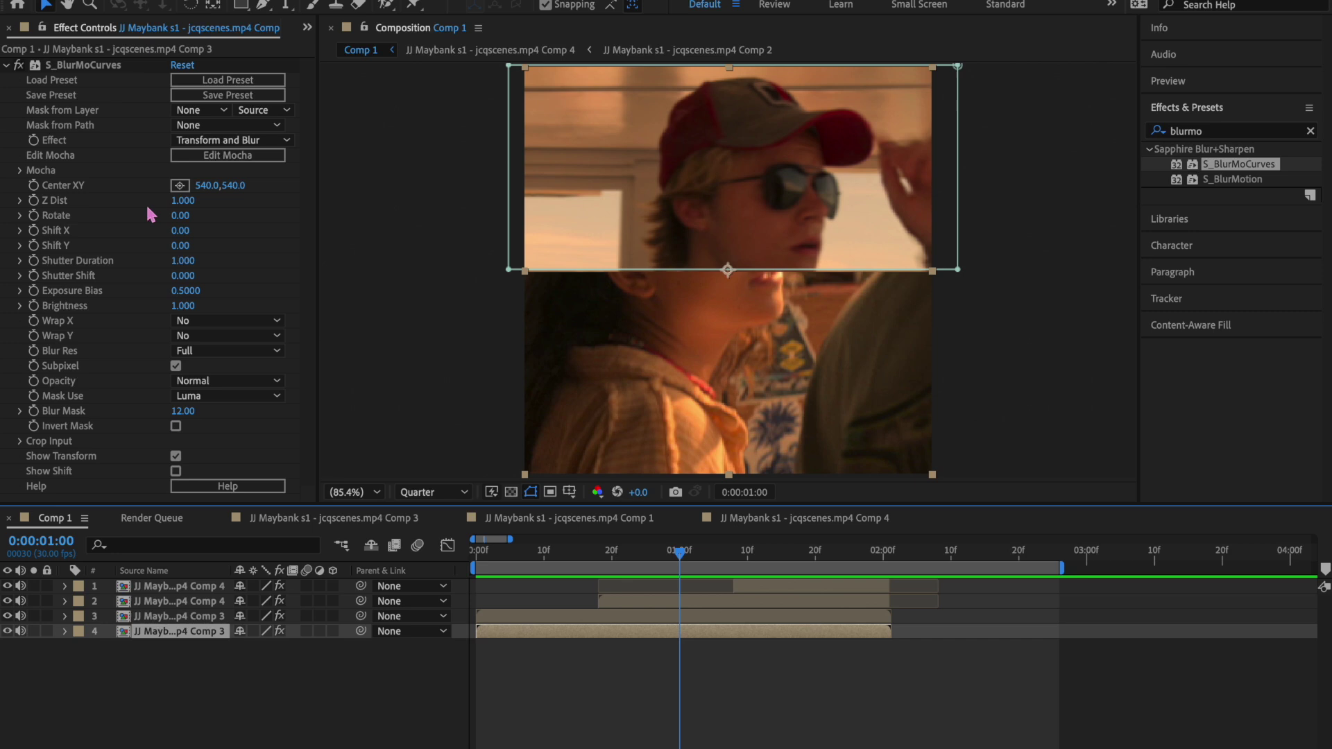
left_click(201, 320)
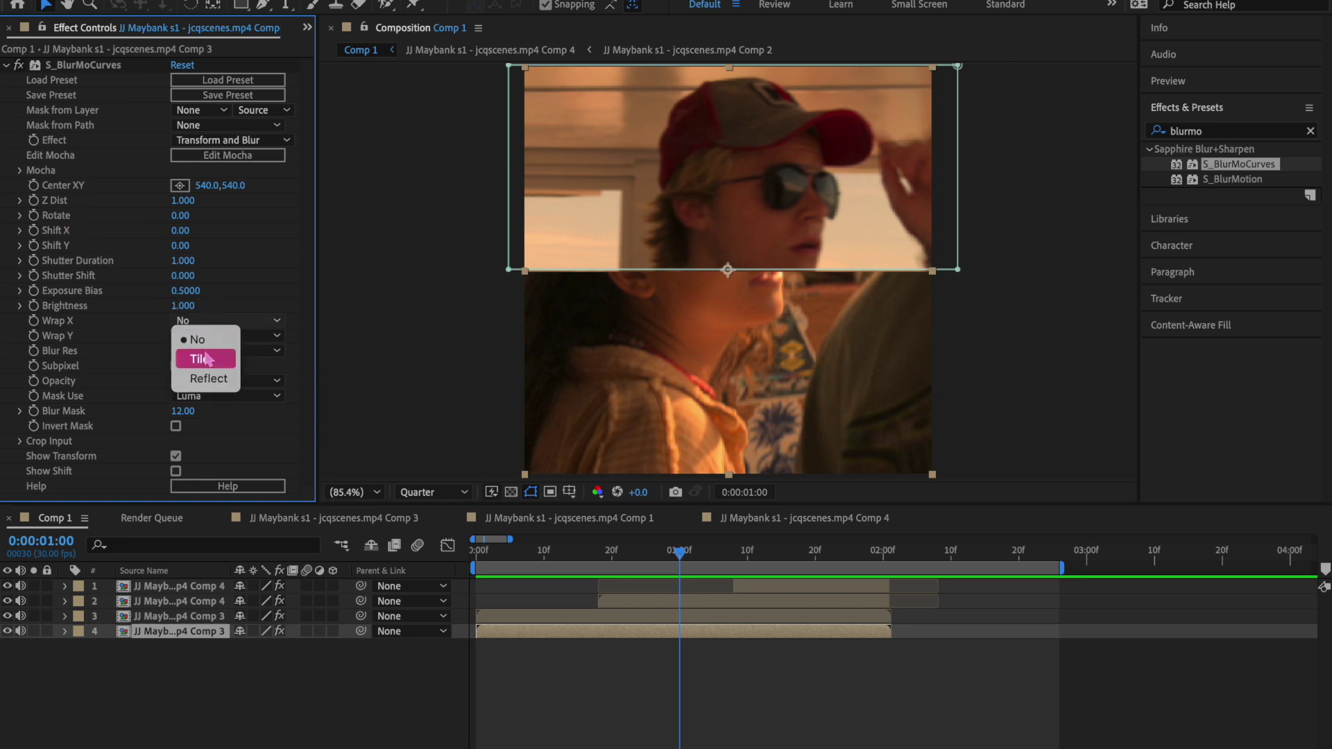
left_click(210, 379)
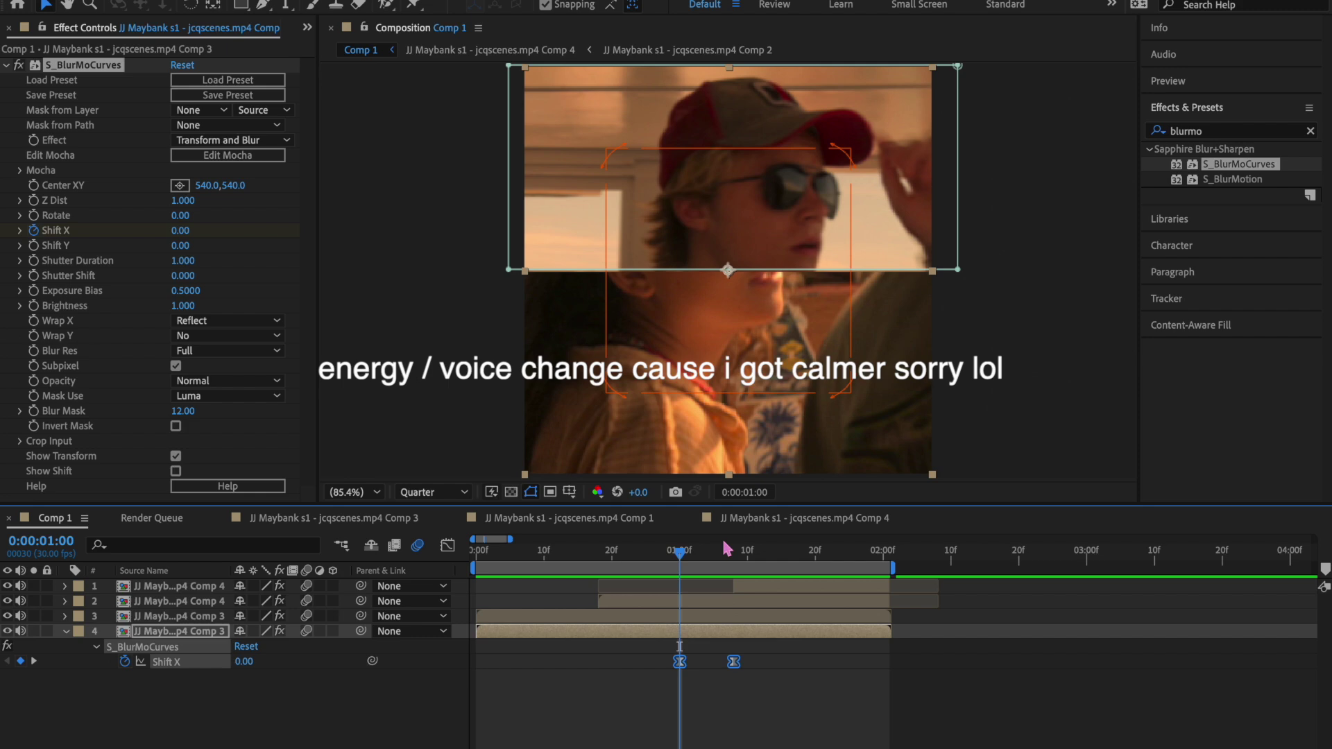
- Set the lower Comp 3 layer's Shift X keyframe at 0:00:01:08 to 1080 and scrub through the movement
left_click(725, 555)
left_click(244, 661)
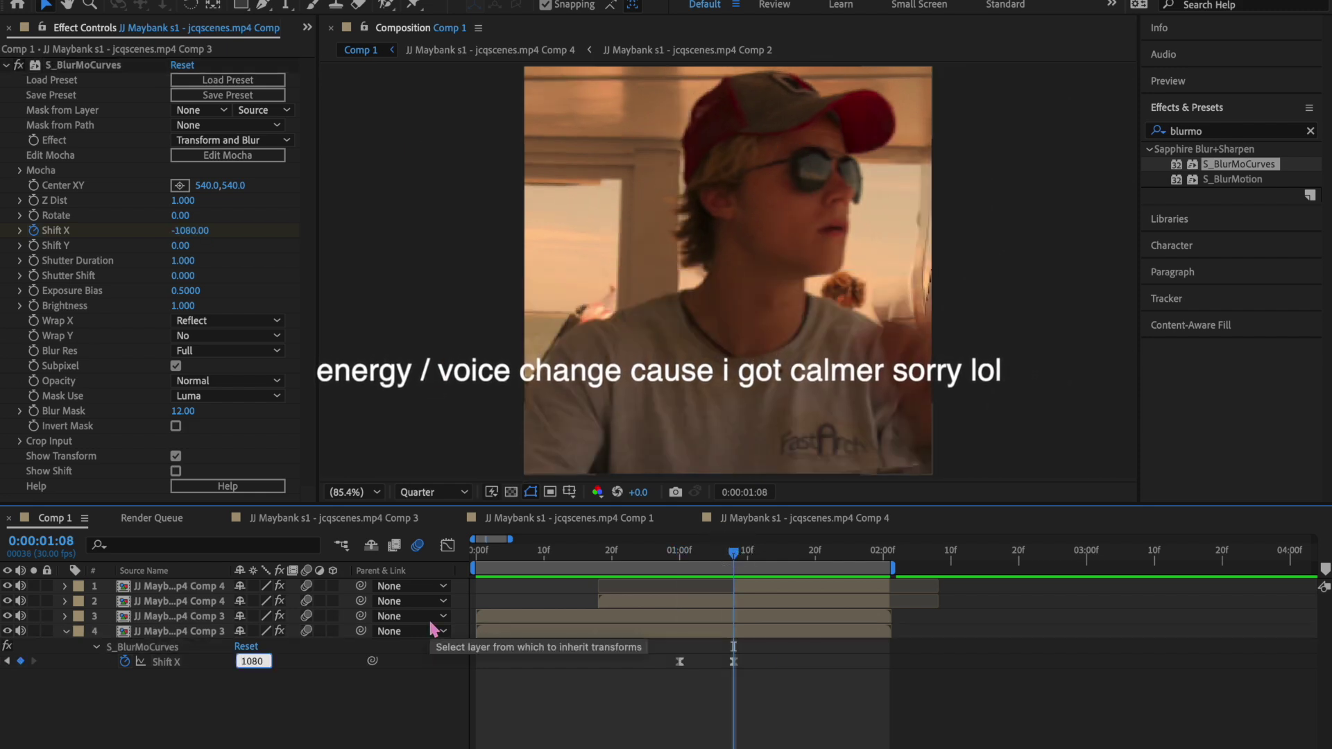
key("Return")
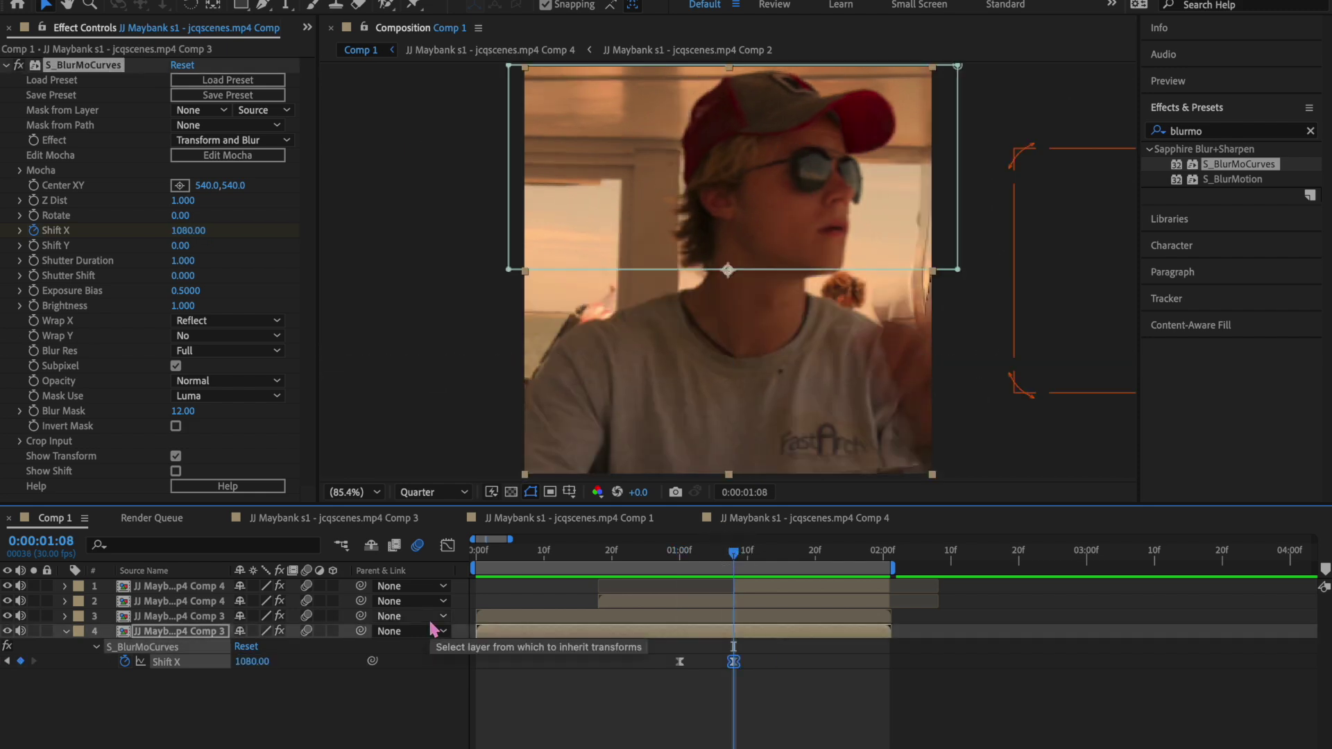
left_click_drag(635, 553, 747, 553)
- Set S_BlurMoCurves Wrap X to Reflect on the top Comp 4 layer
left_click(746, 586)
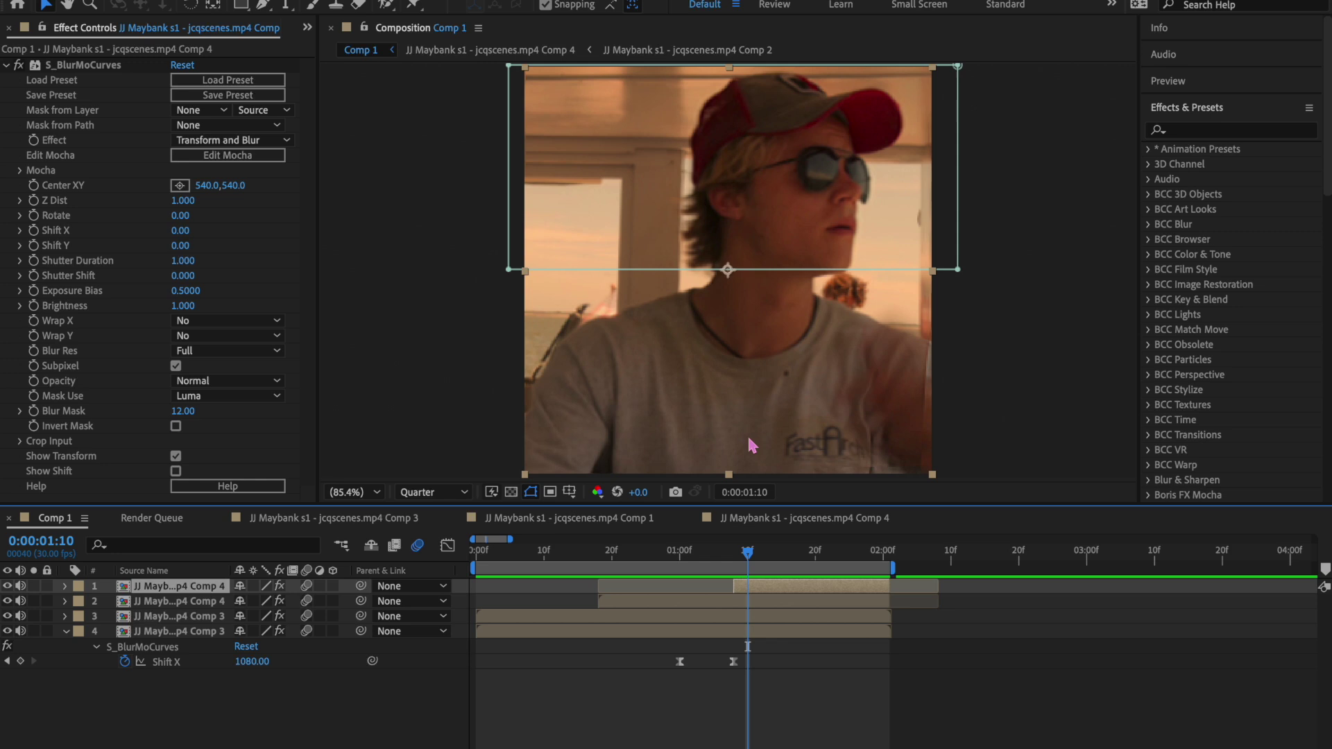
left_click(755, 342)
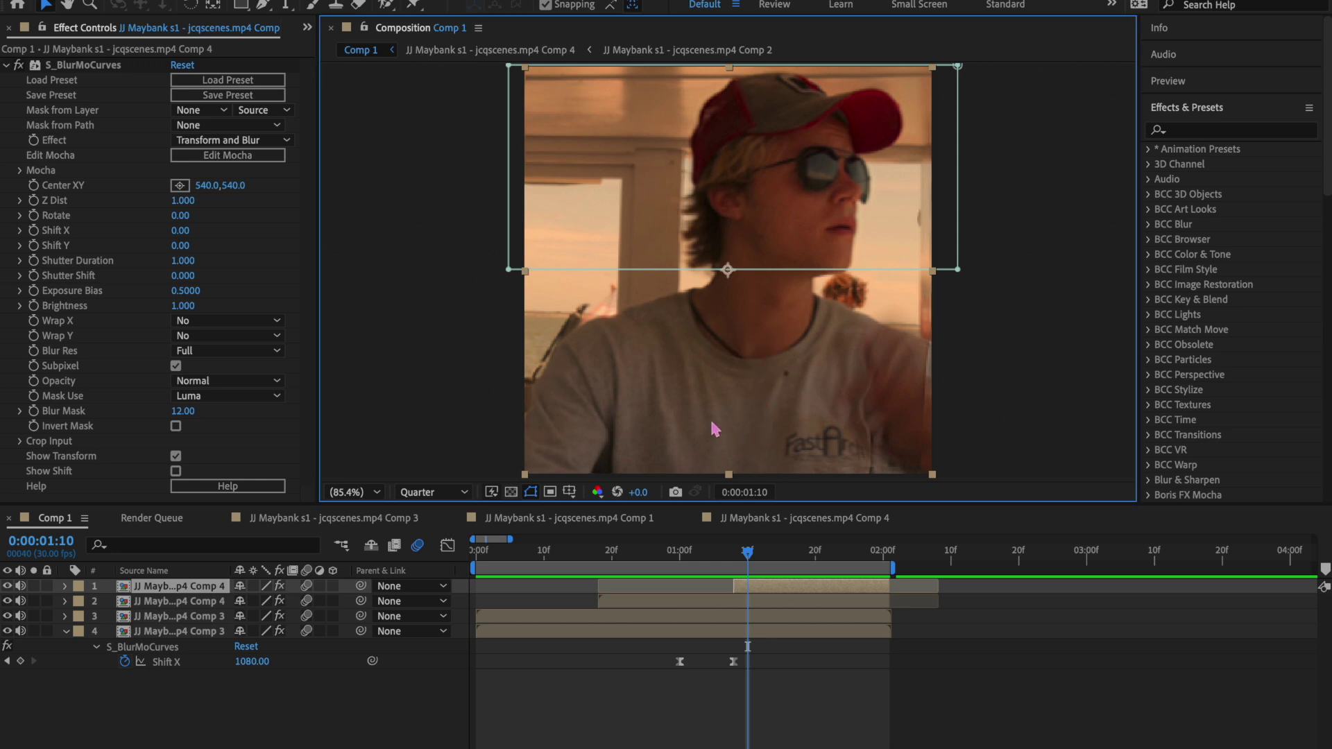
left_click_drag(747, 551, 734, 553)
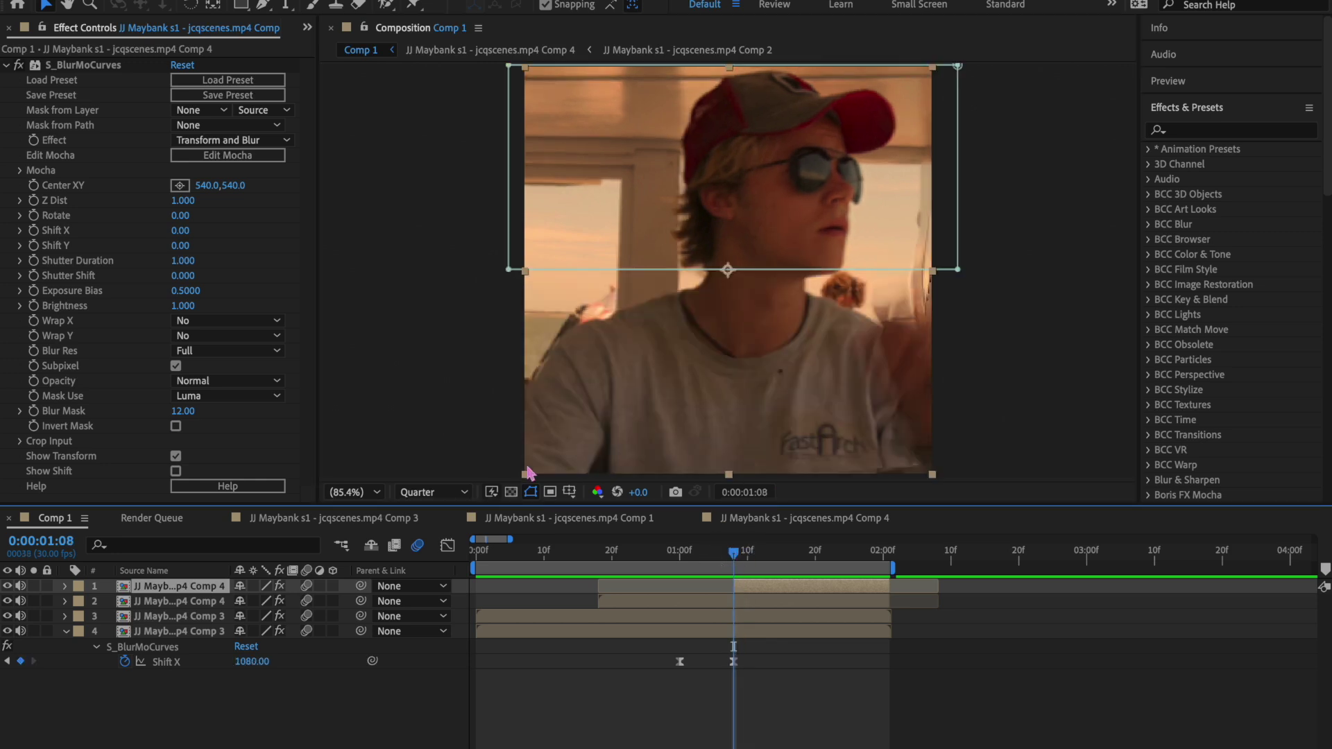
left_click(219, 320)
left_click(208, 374)
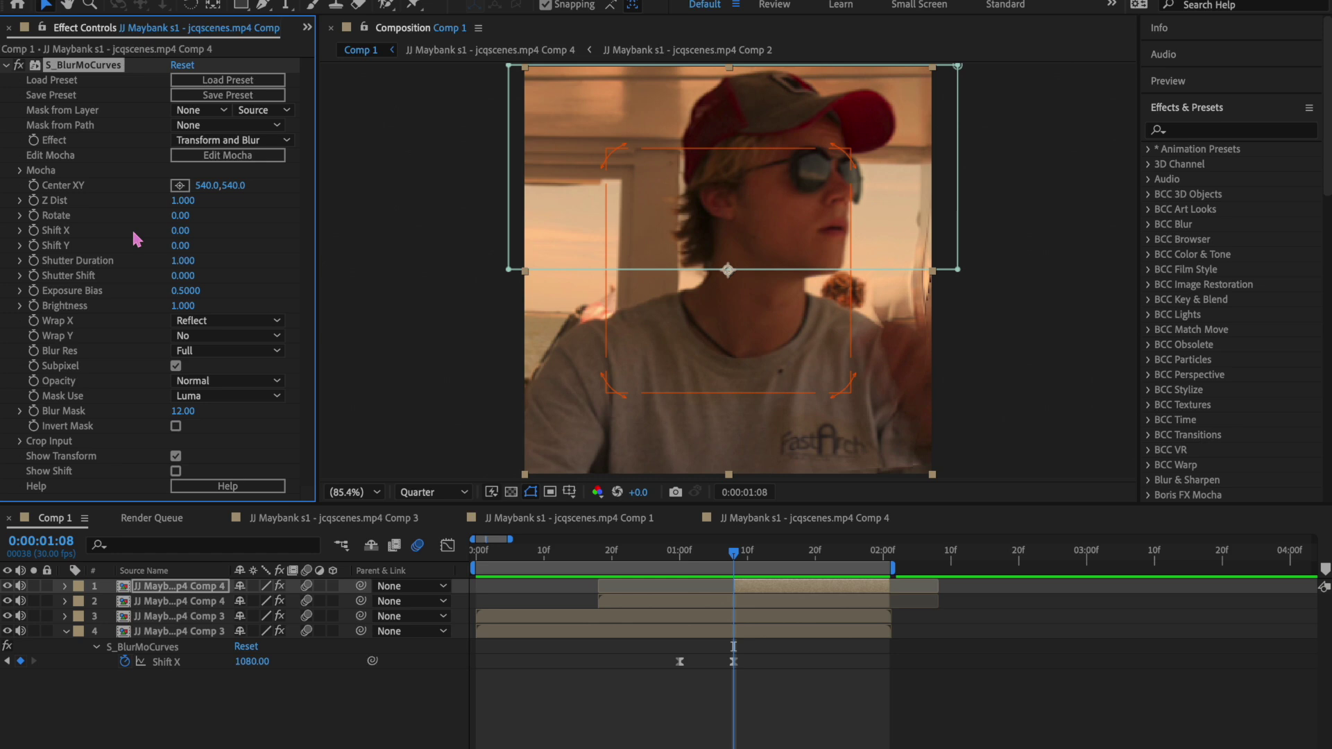
- Keyframe the top Comp 4 layer's Shift X from -1080 at 0:00:01:08 to 0 at 0:00:02:01
left_click(33, 230)
key("u")
left_click_drag(734, 617, 892, 628)
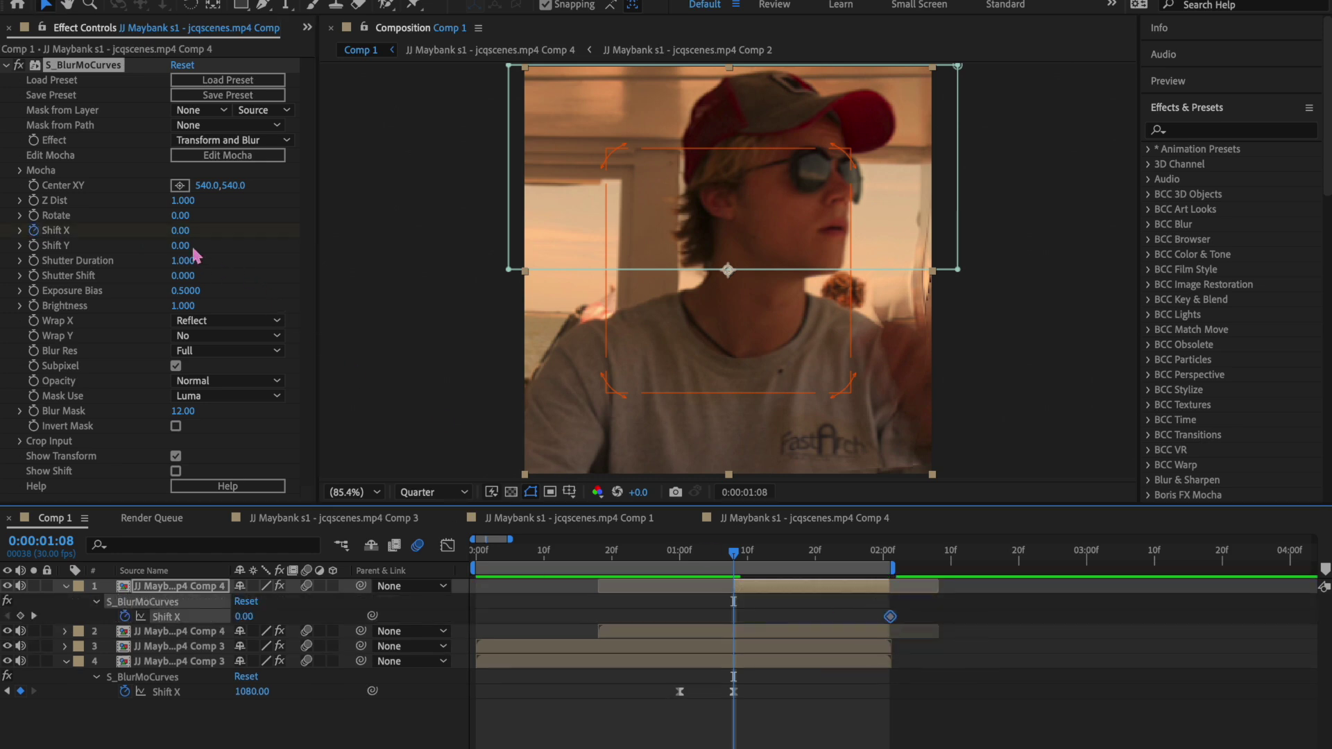
left_click(180, 230)
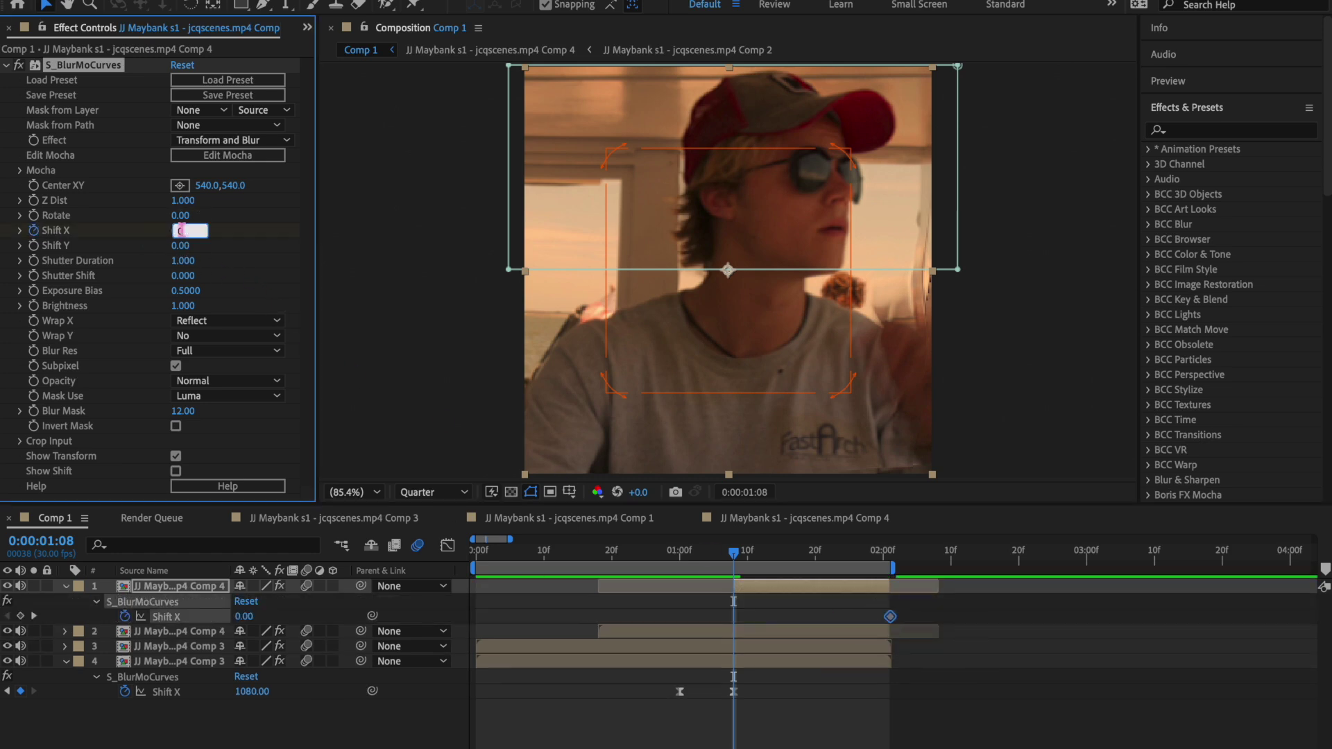
type("-1080")
key("Return")
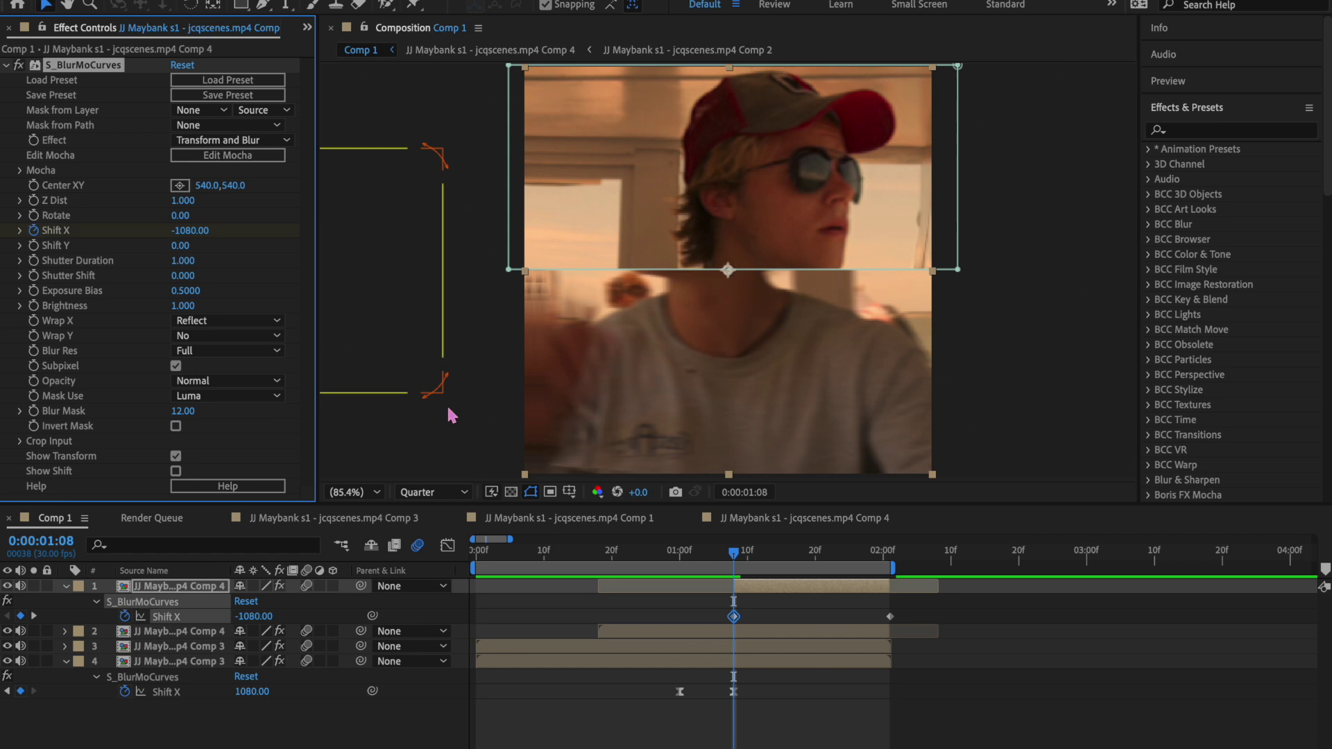
- Easy-ease both Shift X keyframes on the top Comp 4 layer and reshape the curve to rise steeply at the start
left_click_drag(697, 606, 909, 625)
key("F9")
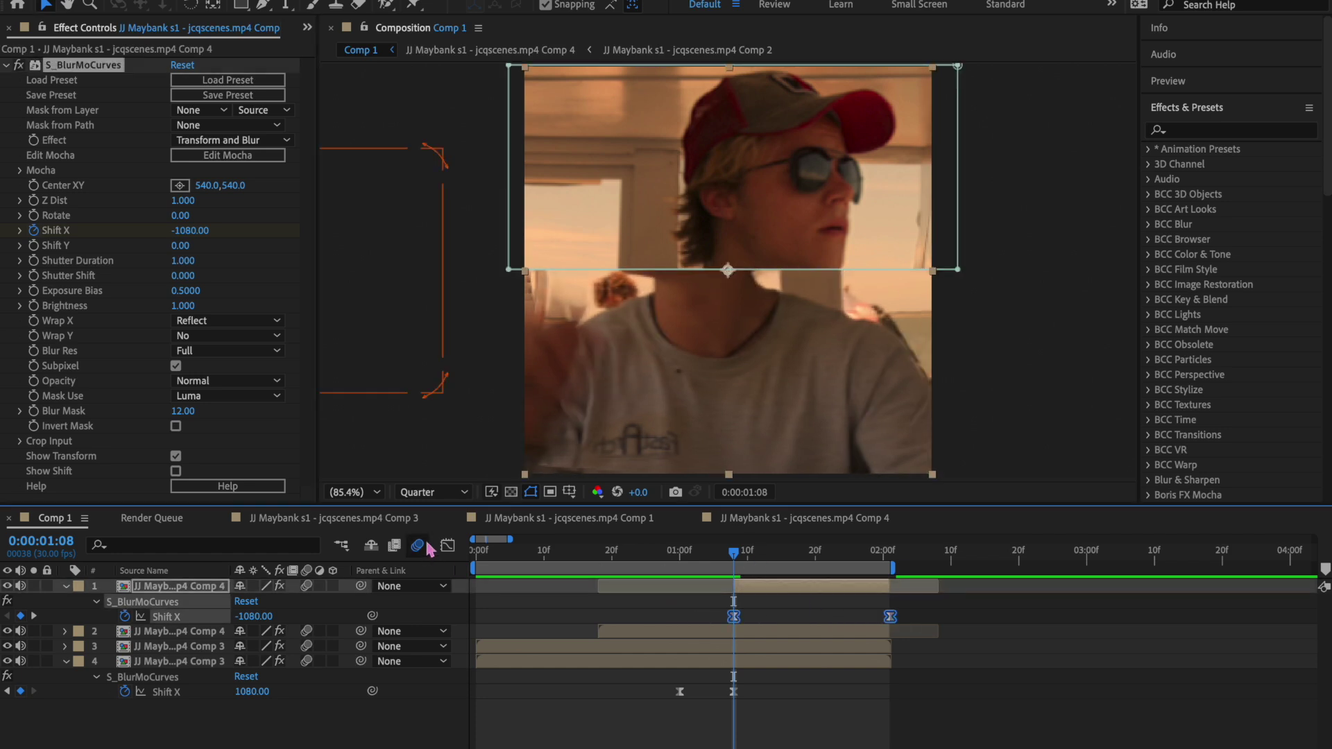
left_click(448, 545)
left_click_drag(785, 725, 754, 592)
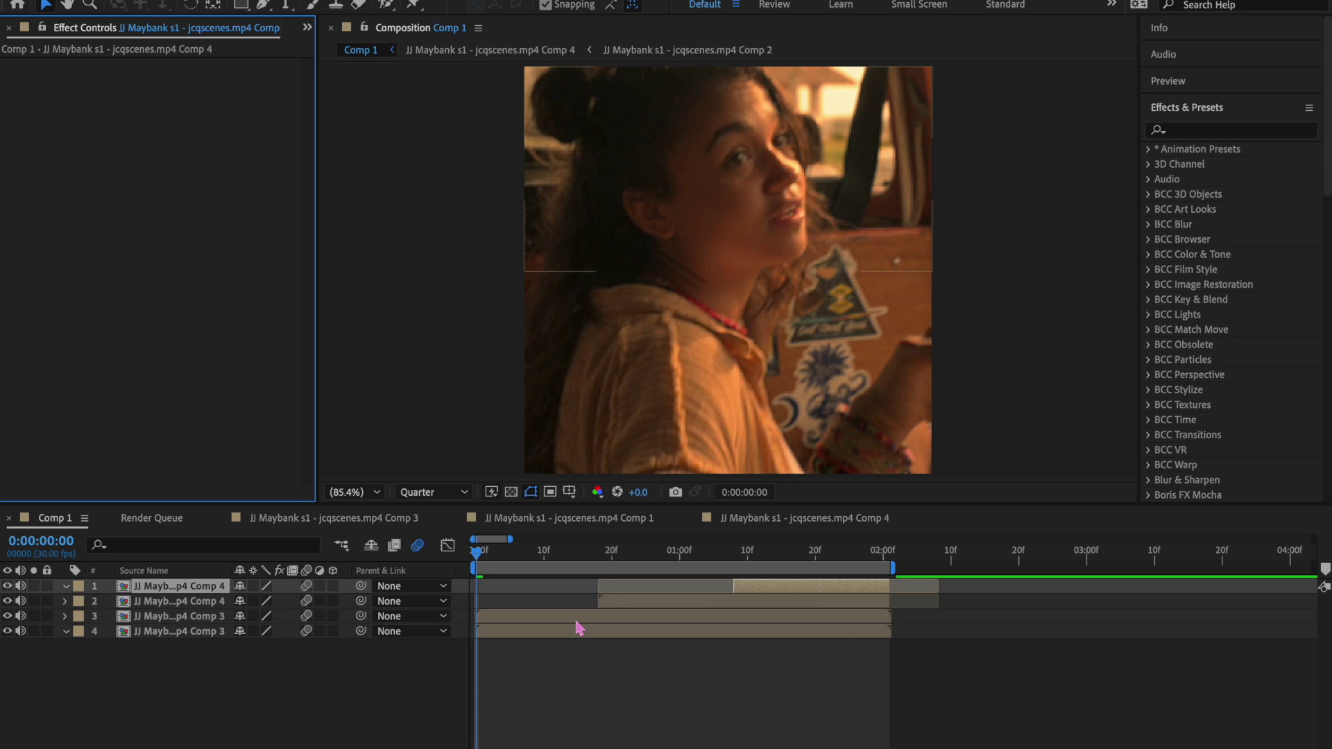
left_click(580, 629)
left_click(635, 603)
left_click(779, 590)
left_click(772, 600)
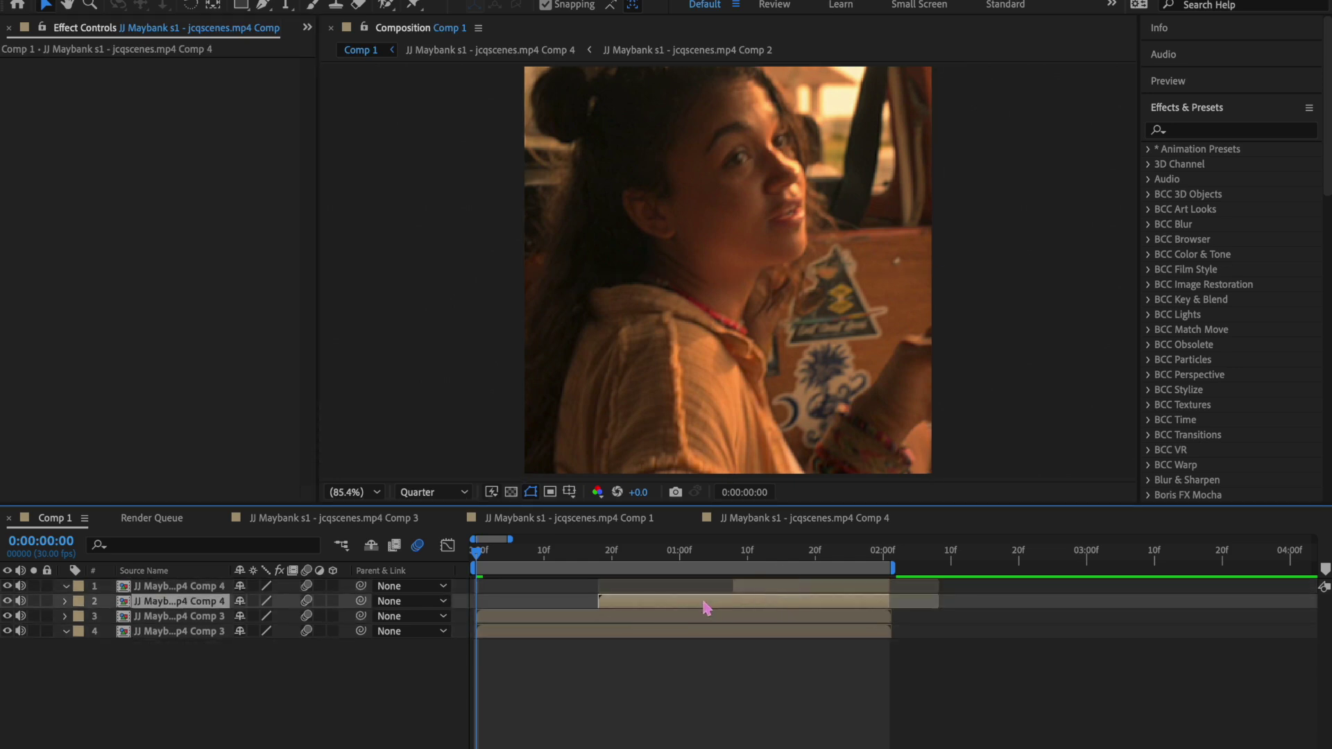
left_click(661, 563)
left_click_drag(661, 563, 476, 553)
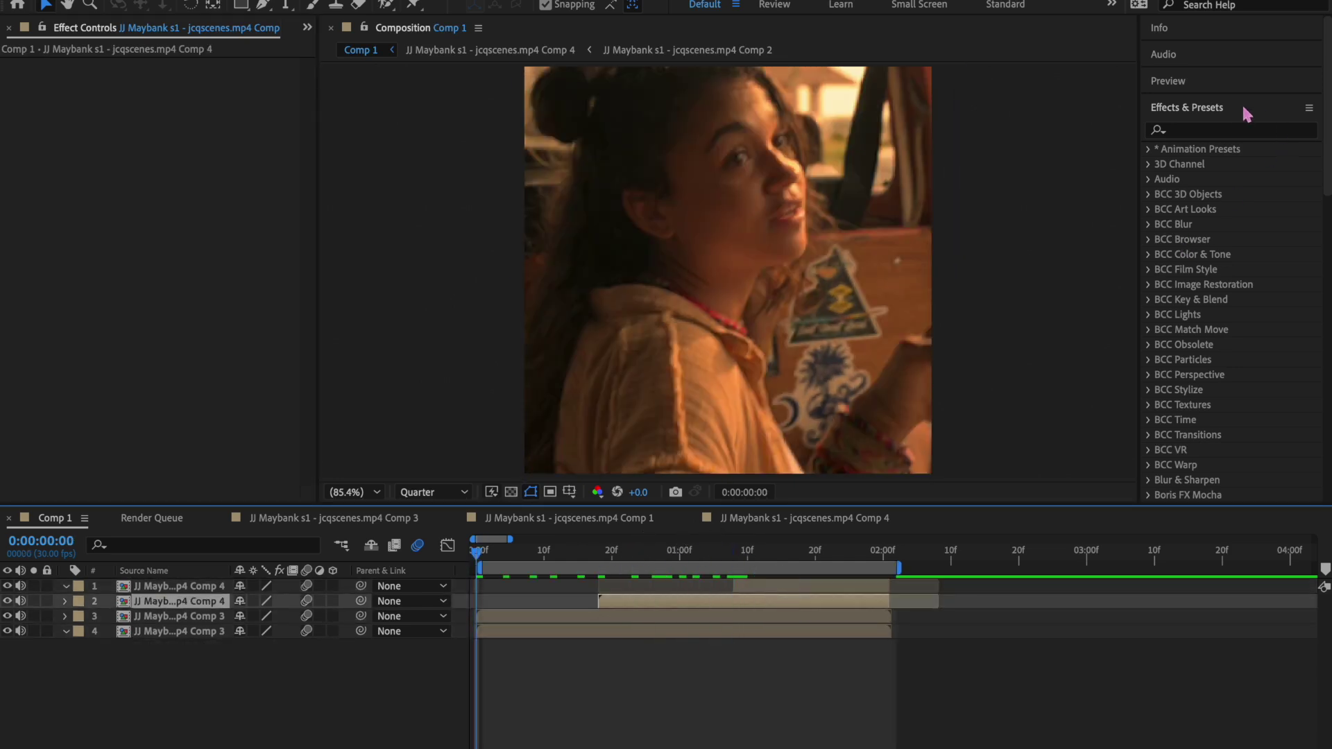
- Find the Motion Tile effect and apply it to all four Comp 3 and Comp 4 layers
left_click(1235, 132)
type("motion tile")
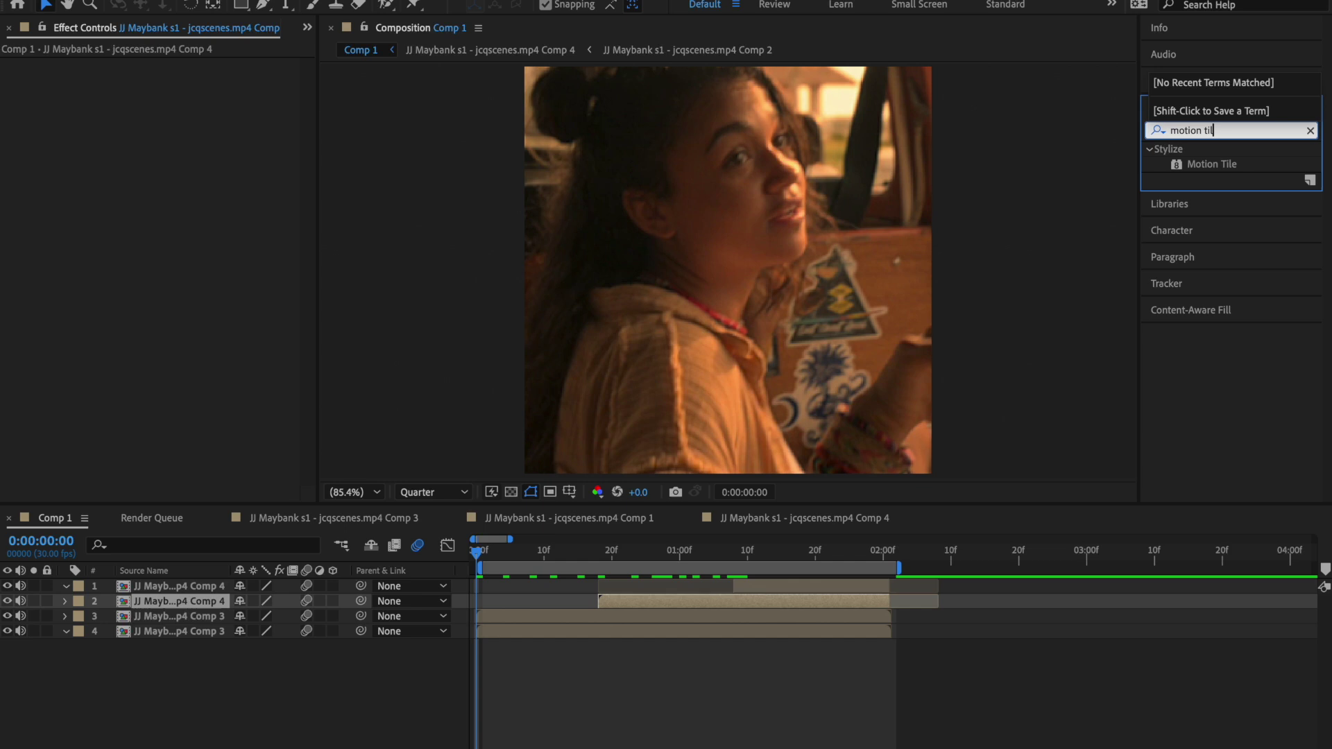
left_click_drag(1212, 164, 172, 585)
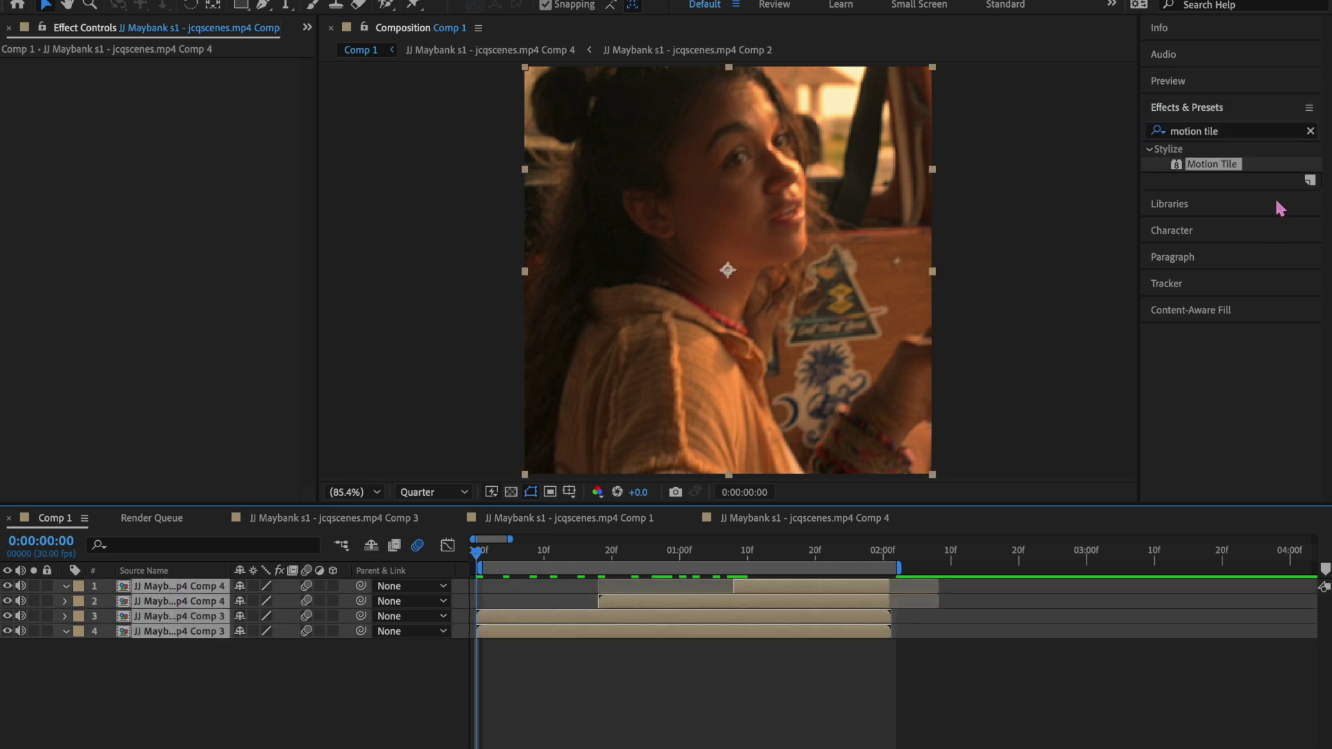
double_click(1243, 164)
left_click(698, 708)
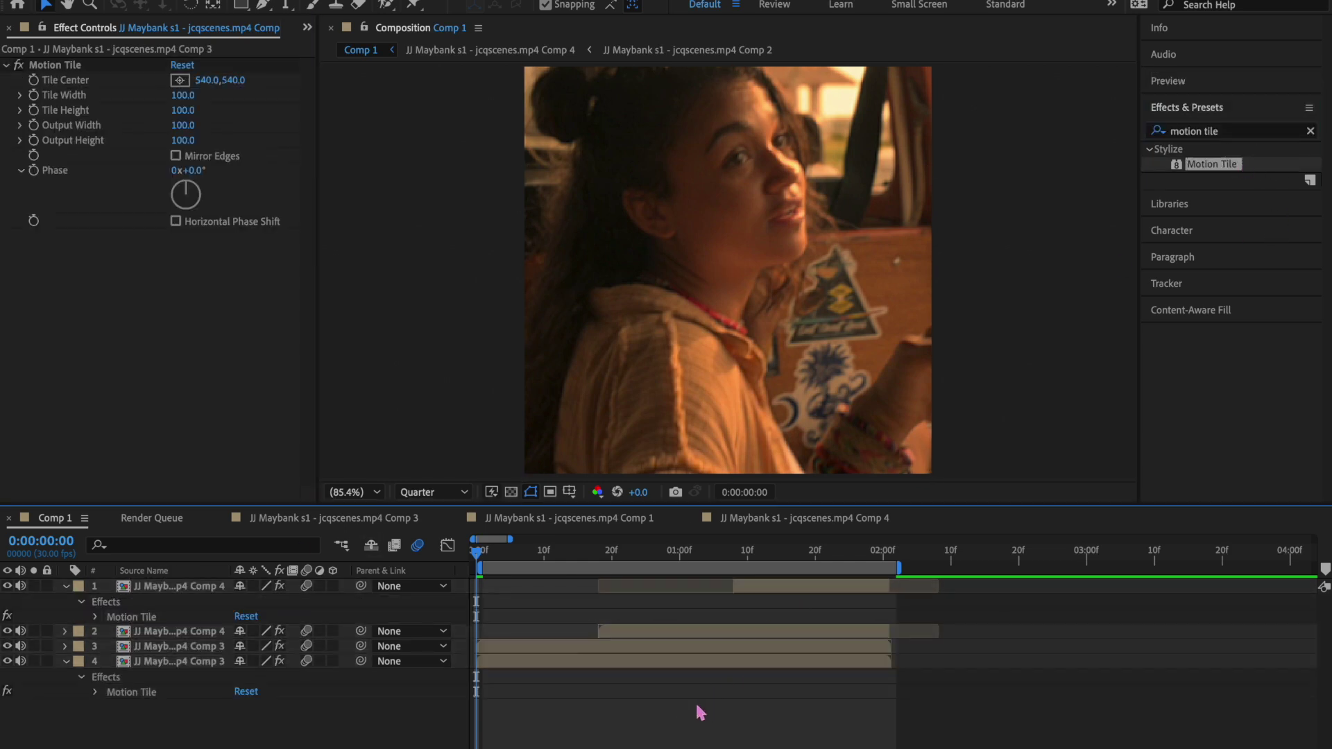
key("u")
- Set Motion Tile Output Width to 250 on the upper Comp 3 layer and separate its Position dimensions
left_click(542, 619)
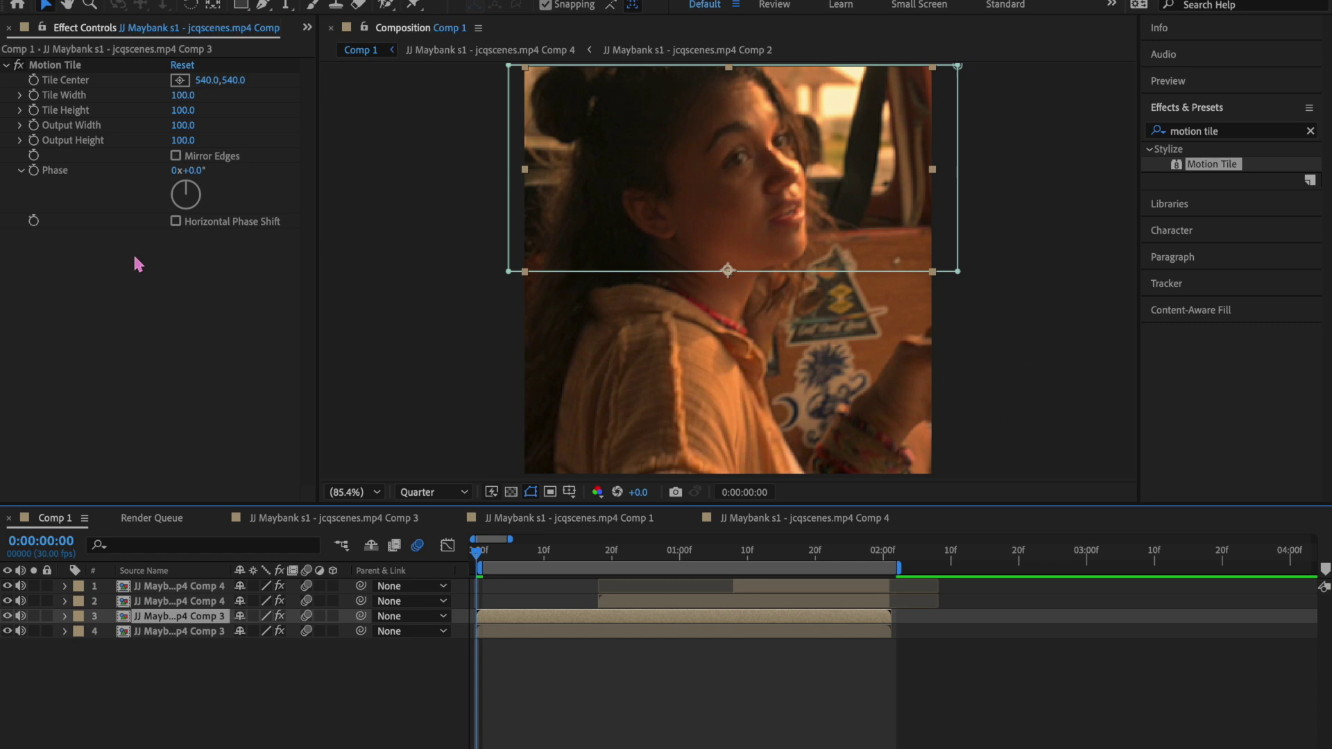
left_click(182, 127)
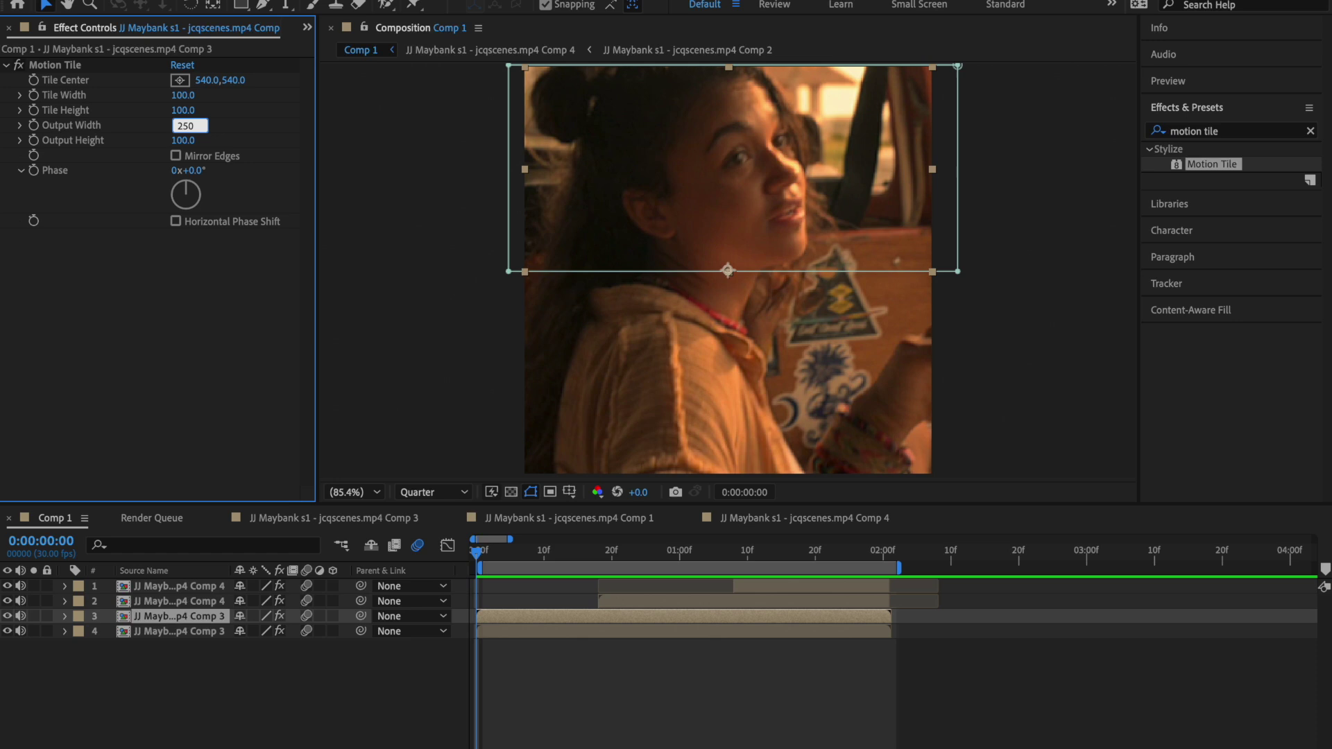
key("Return")
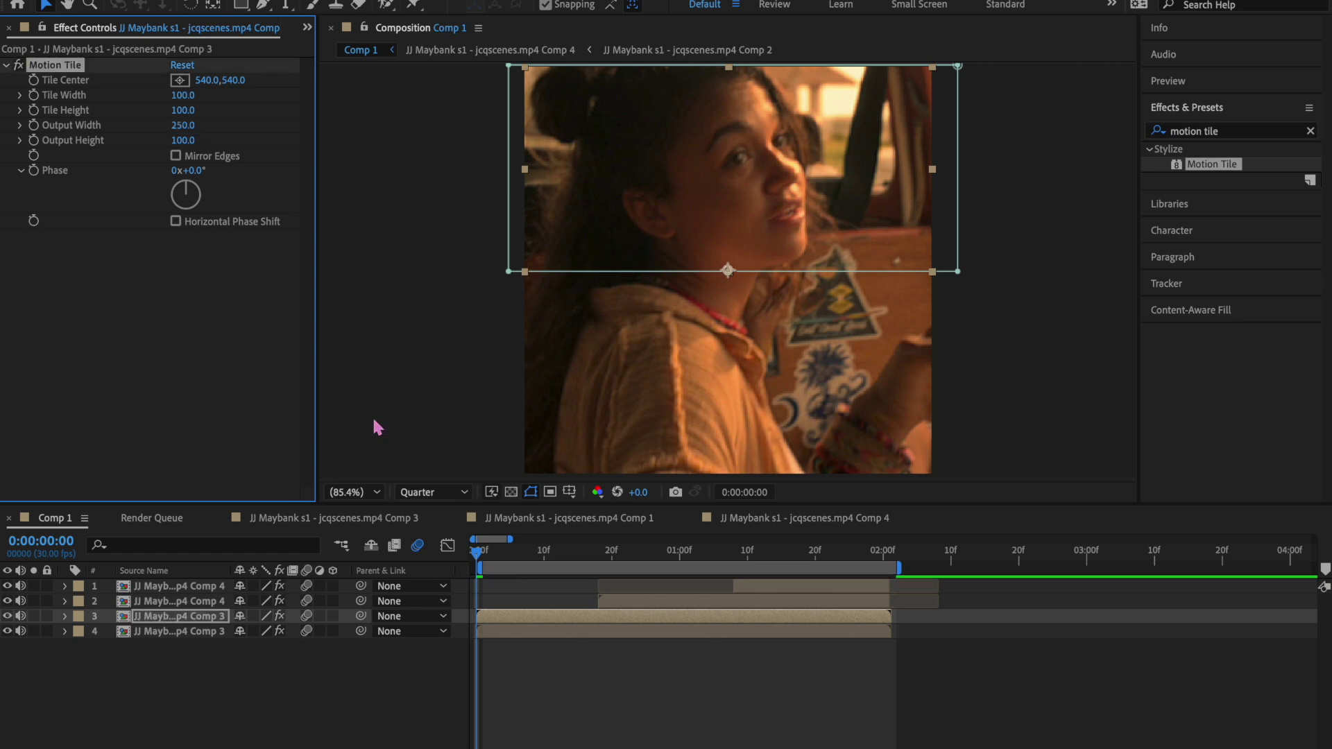
key("p")
right_click(194, 632)
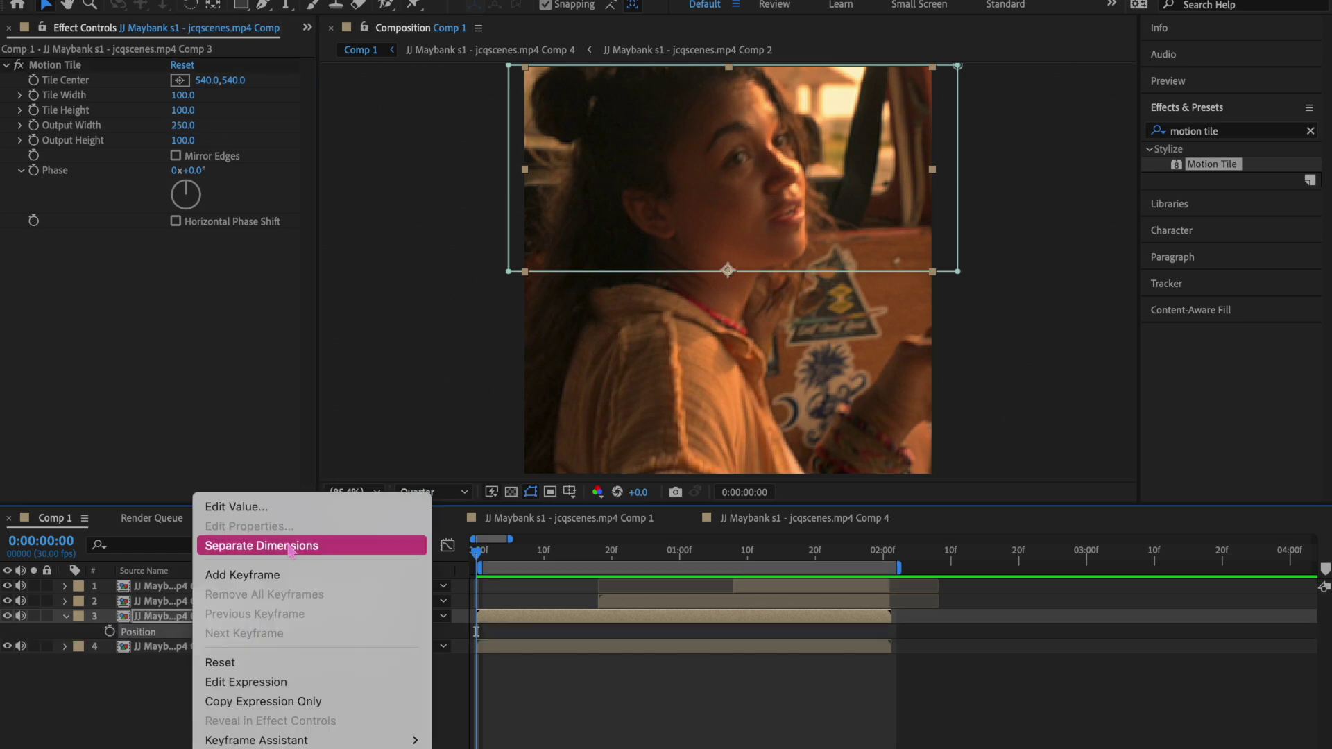
left_click(290, 546)
- Try shifting the upper Comp 3 layer's X Position to 418 and toggling Mirror Edges in Motion Tile
left_click_drag(239, 632, 119, 624)
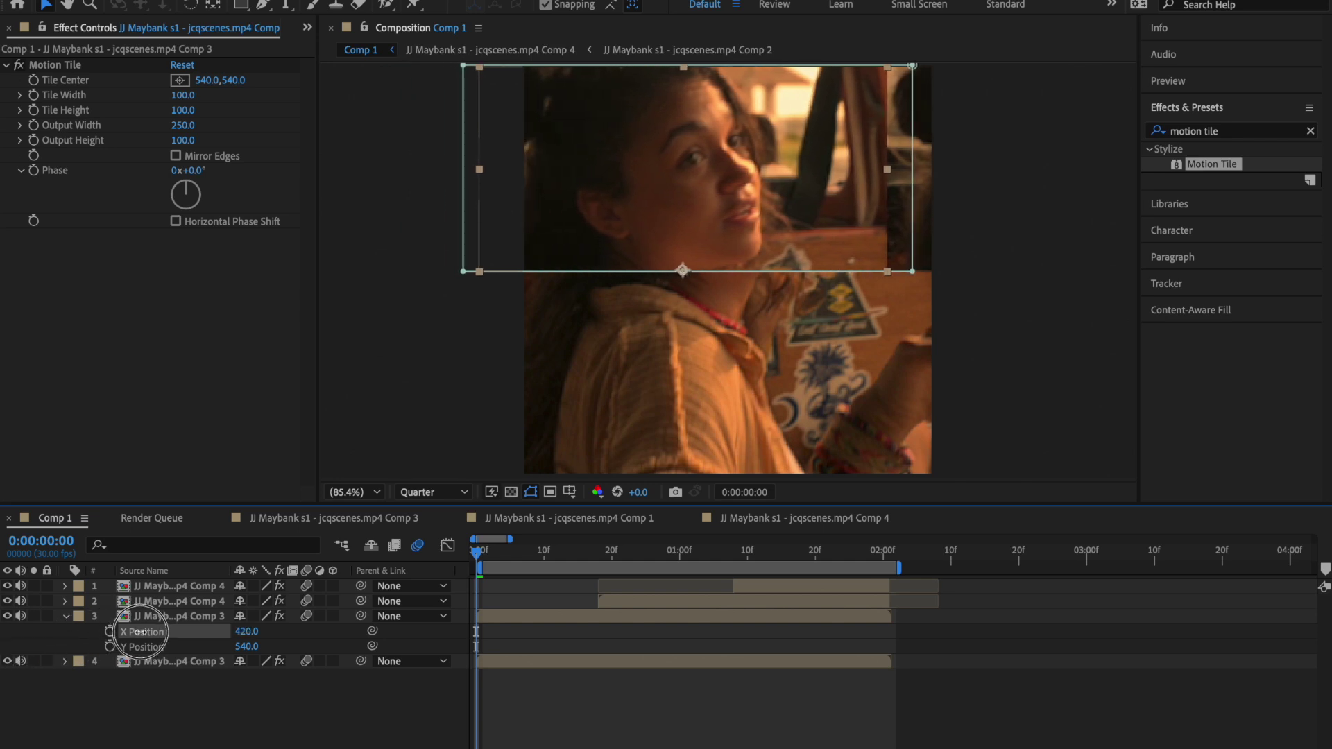
left_click(177, 157)
left_click(176, 157)
left_click(176, 157)
left_click(175, 156)
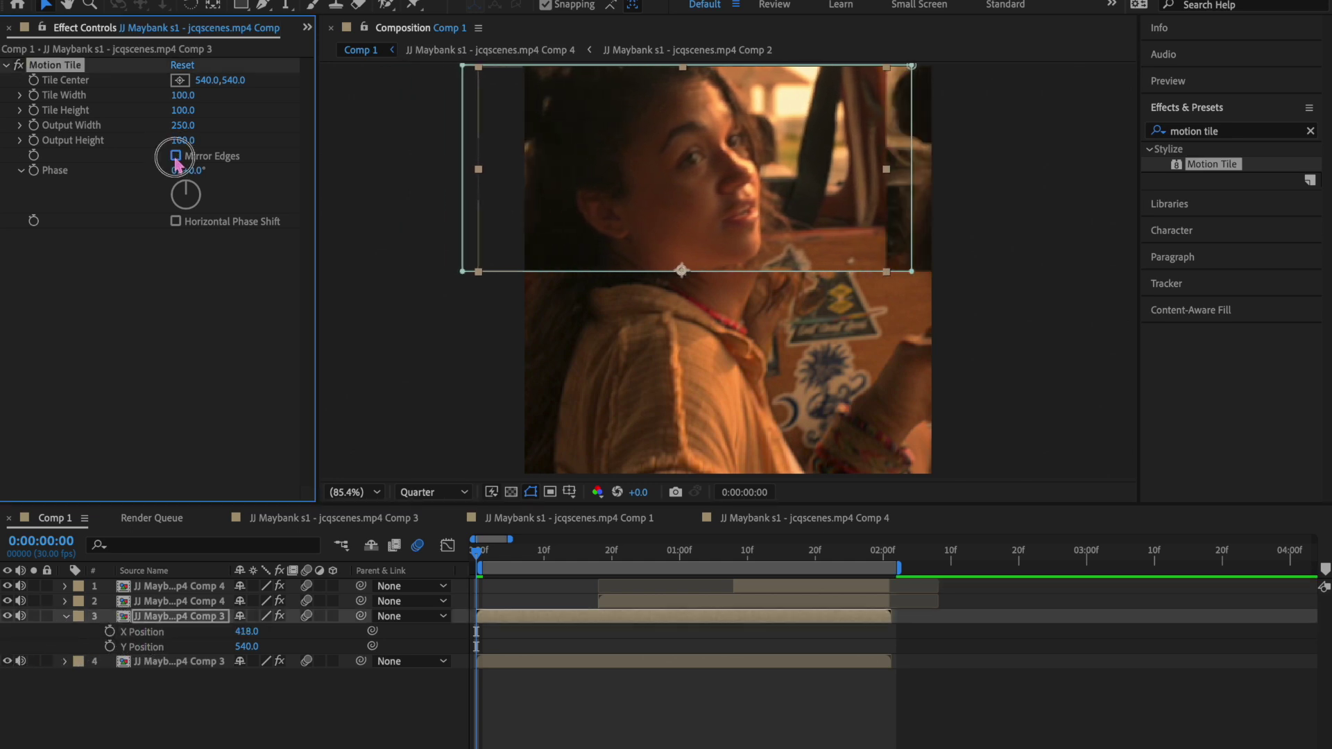
left_click(176, 157)
left_click(531, 619)
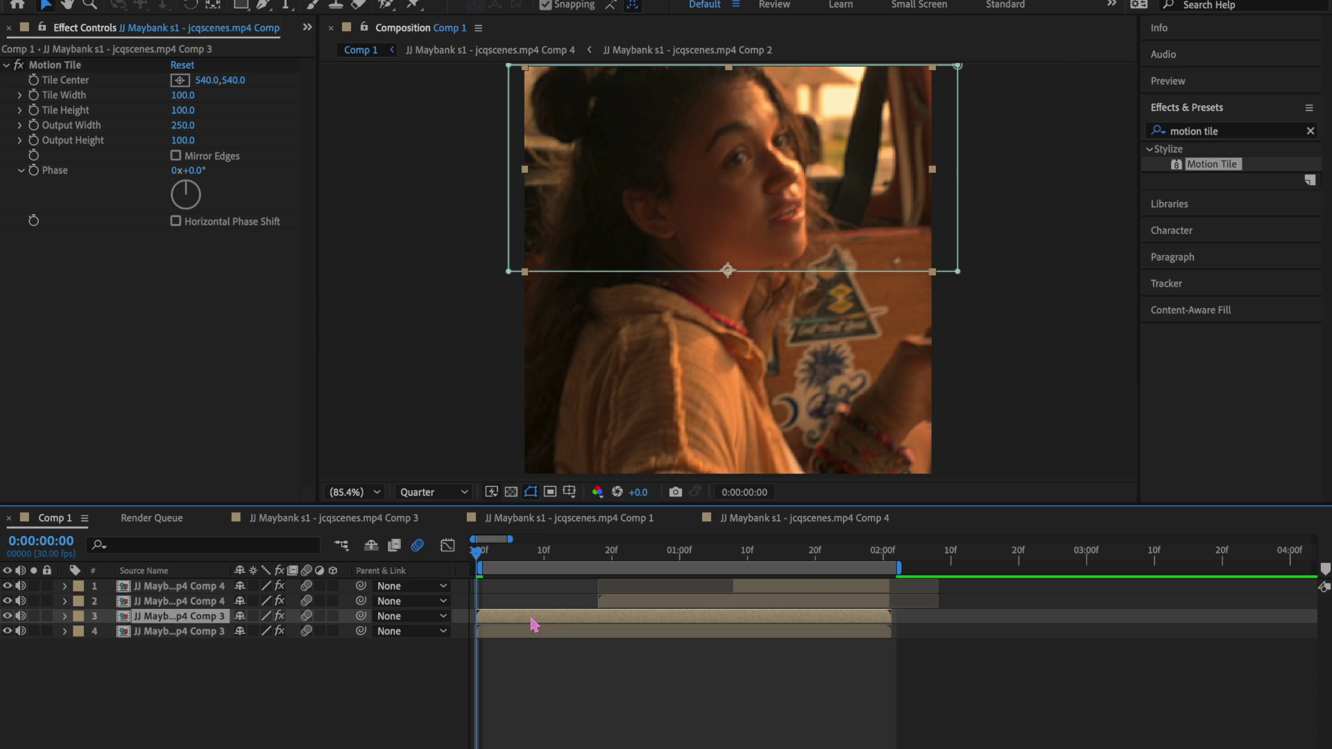
- Keyframe the upper Comp 3 layer's X Position from 540 at 0:00:00:00 to -264 at 0:00:00:17
key("p")
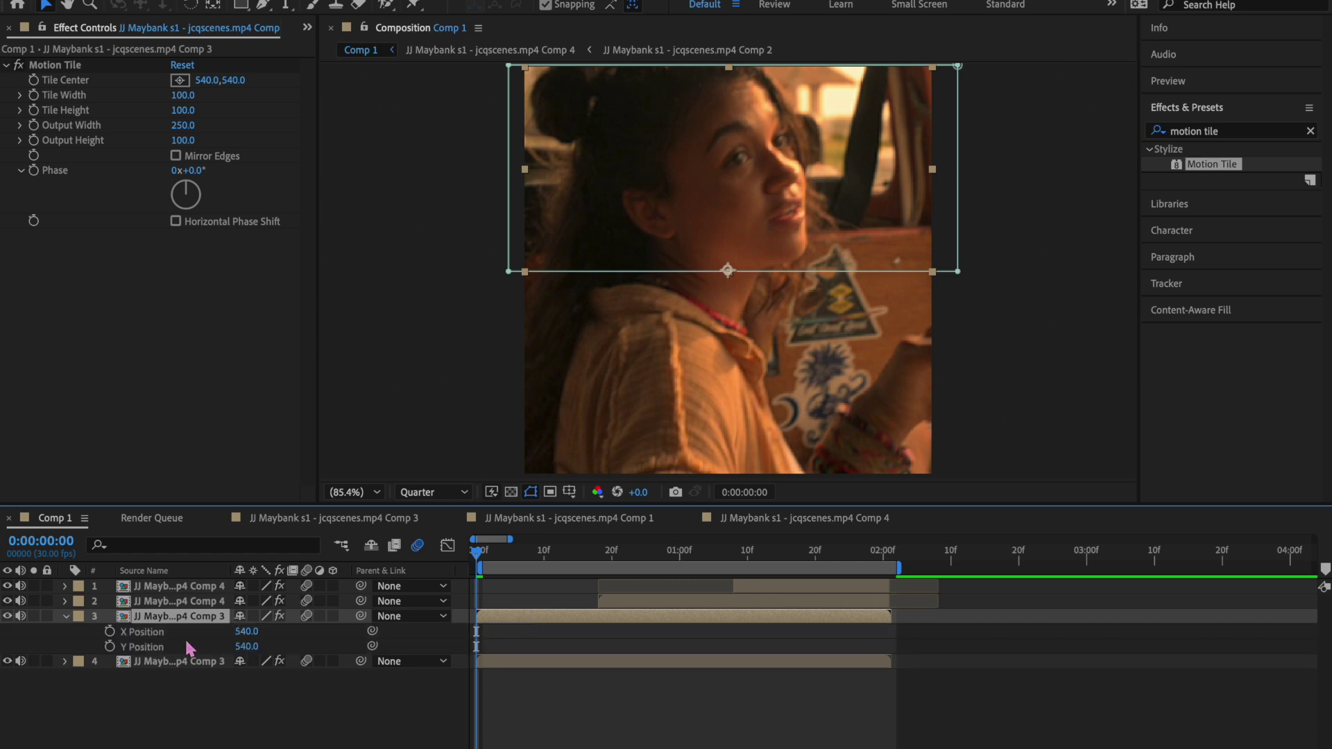
right_click(130, 649)
left_click(58, 645)
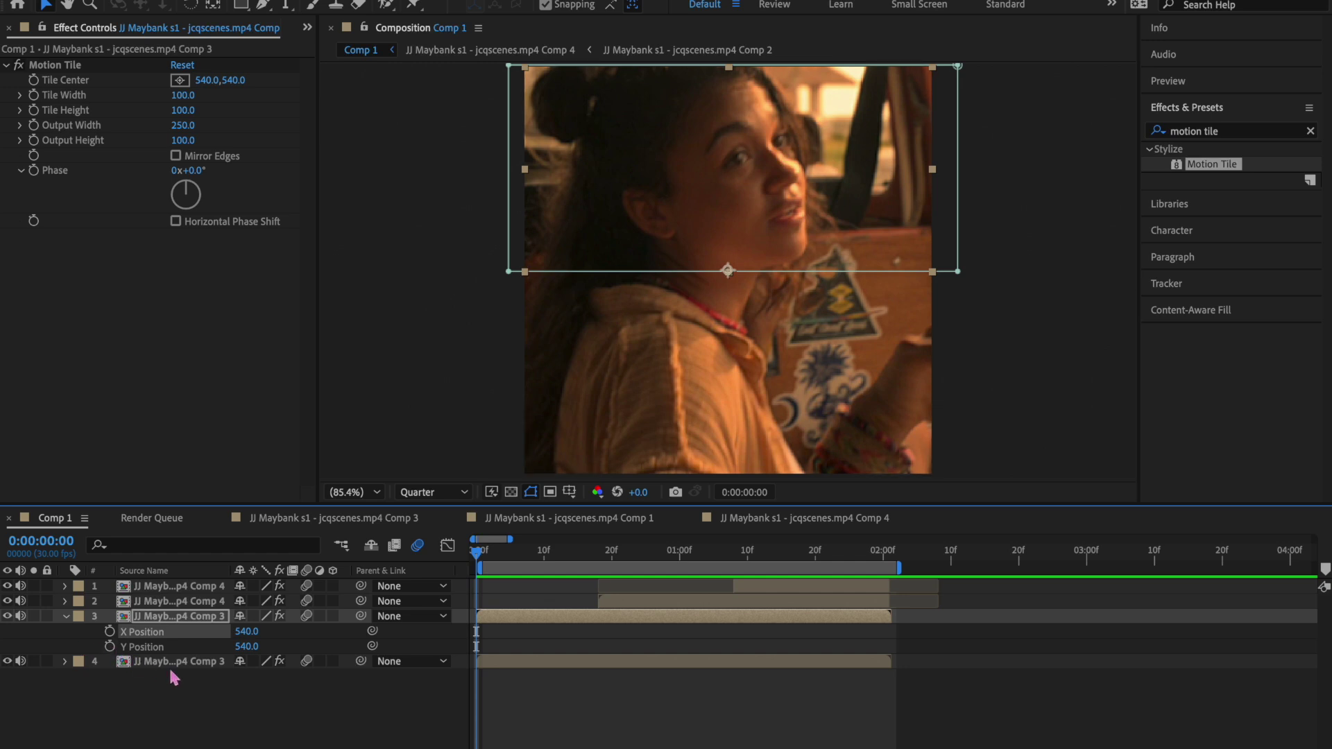
left_click(110, 631)
left_click(592, 552)
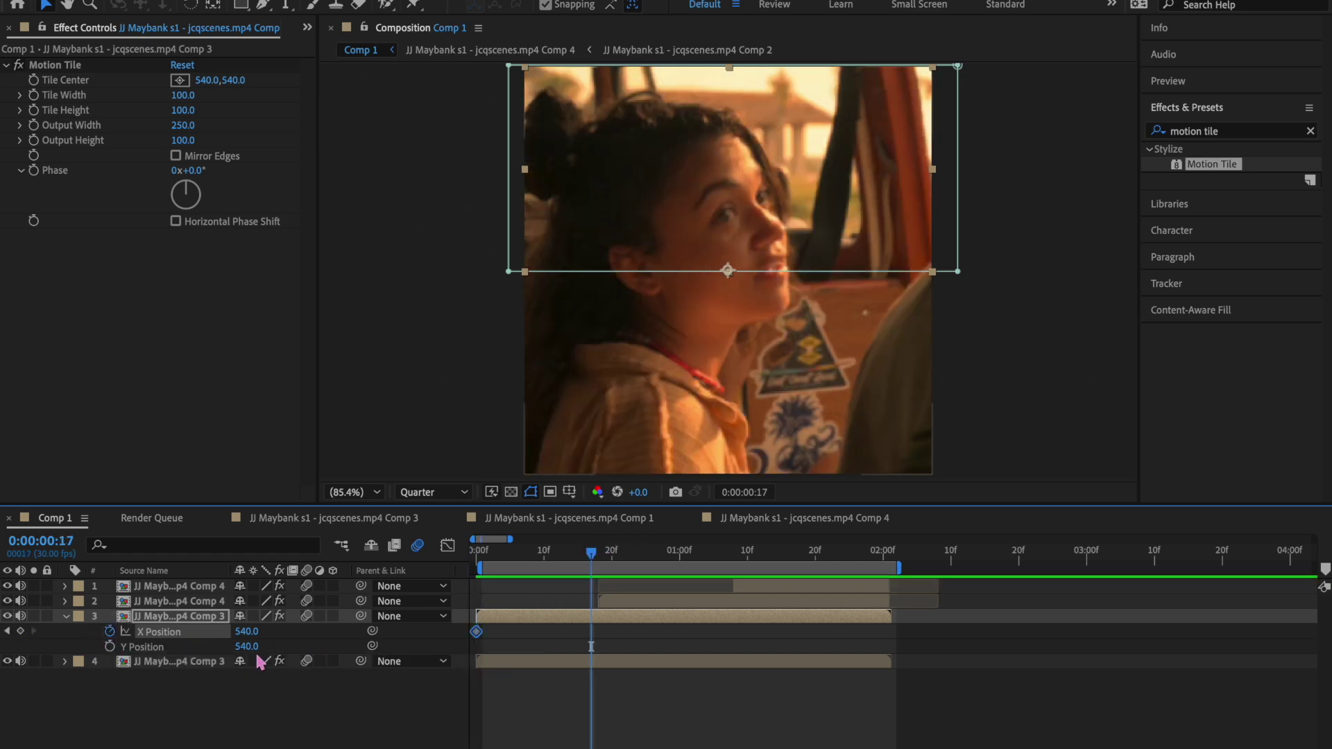
left_click_drag(246, 632, 119, 651)
left_click_drag(256, 632, 325, 623)
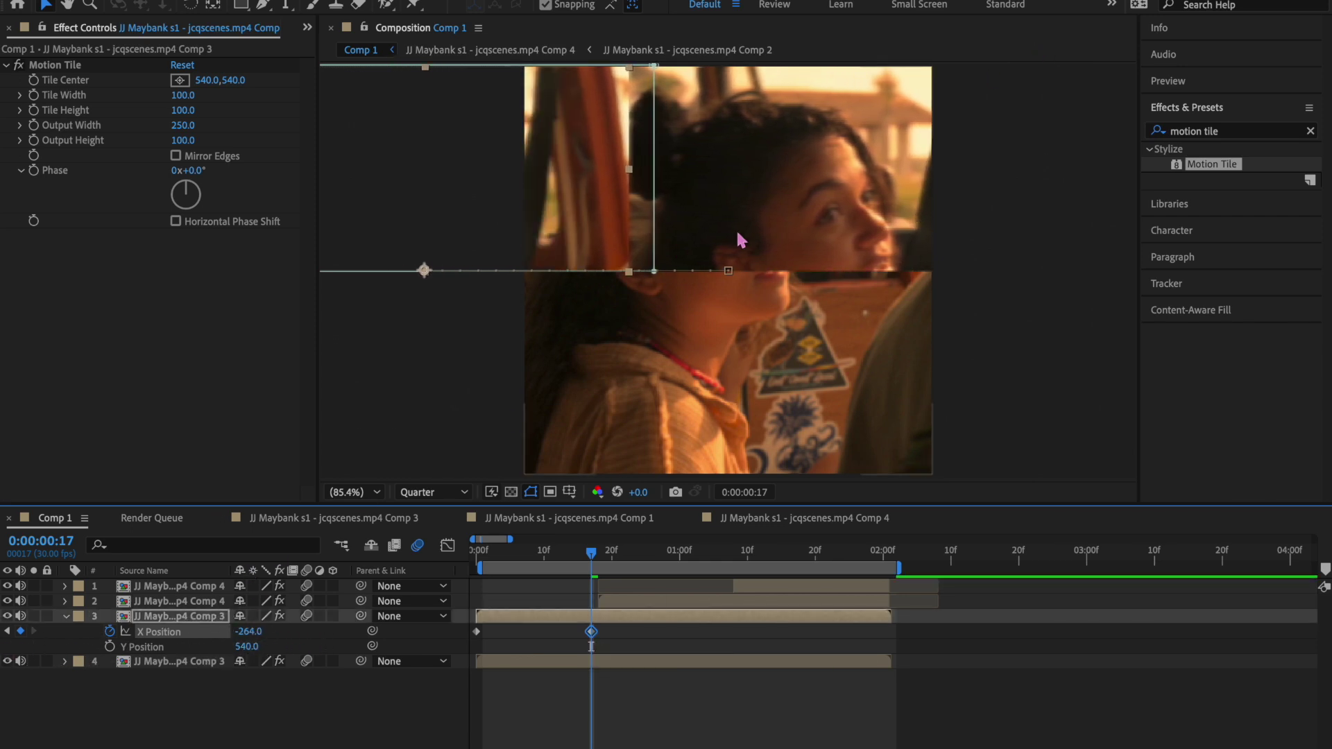
- Set the upper Comp 3 layer's Motion Tile Output Width to 300 and its second X Position keyframe to -540
left_click(184, 126)
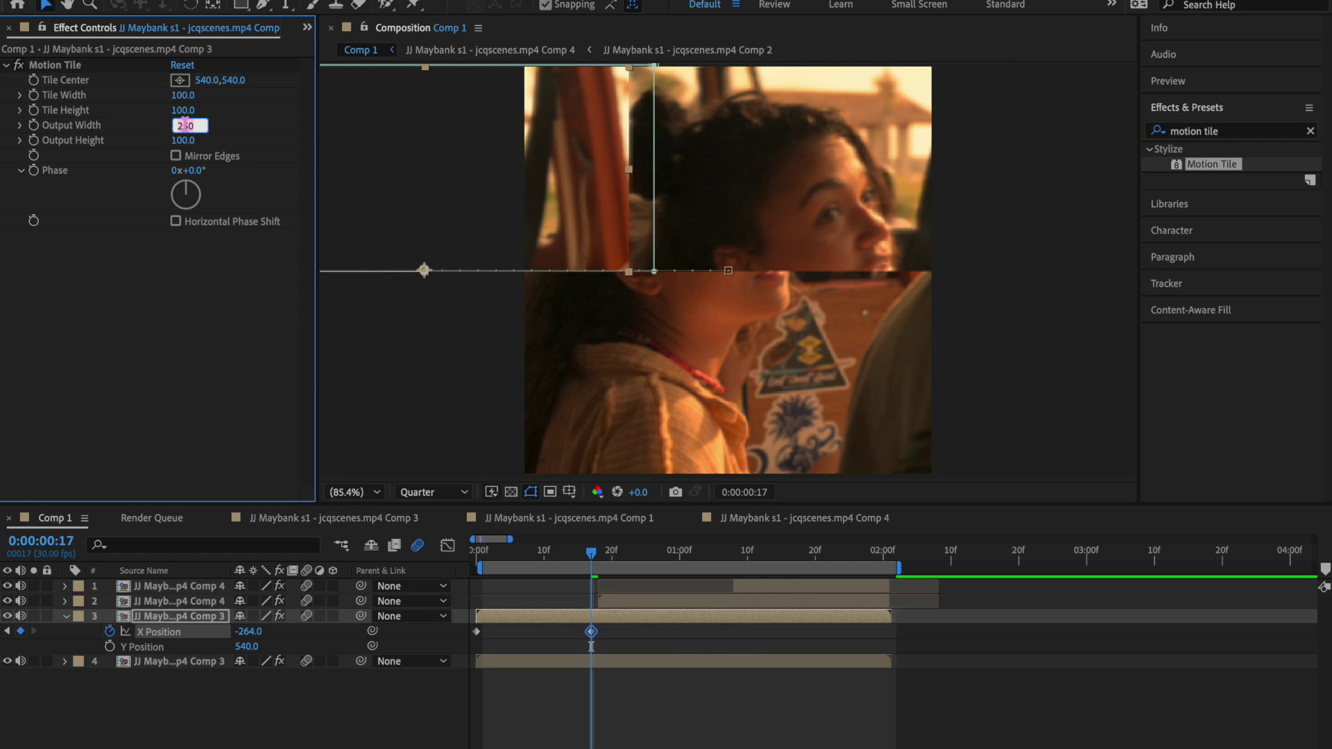
key("Return")
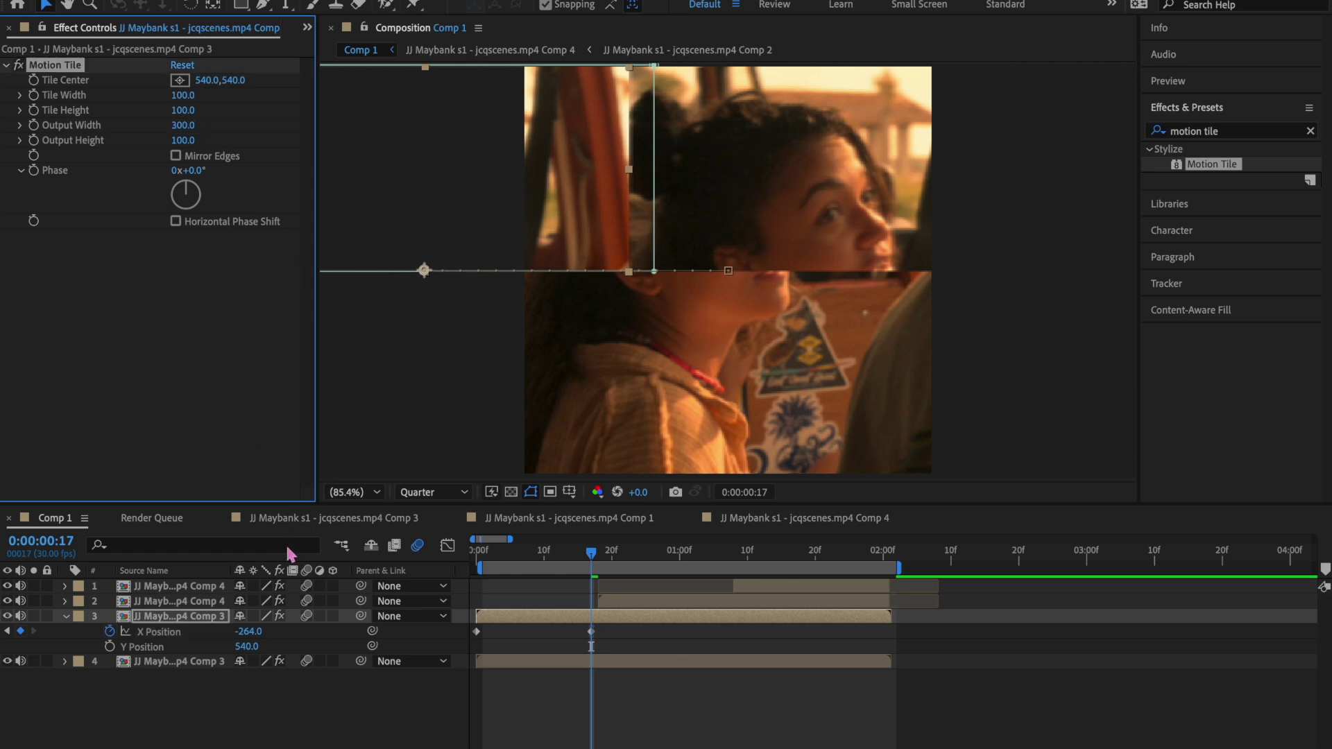
left_click(244, 633)
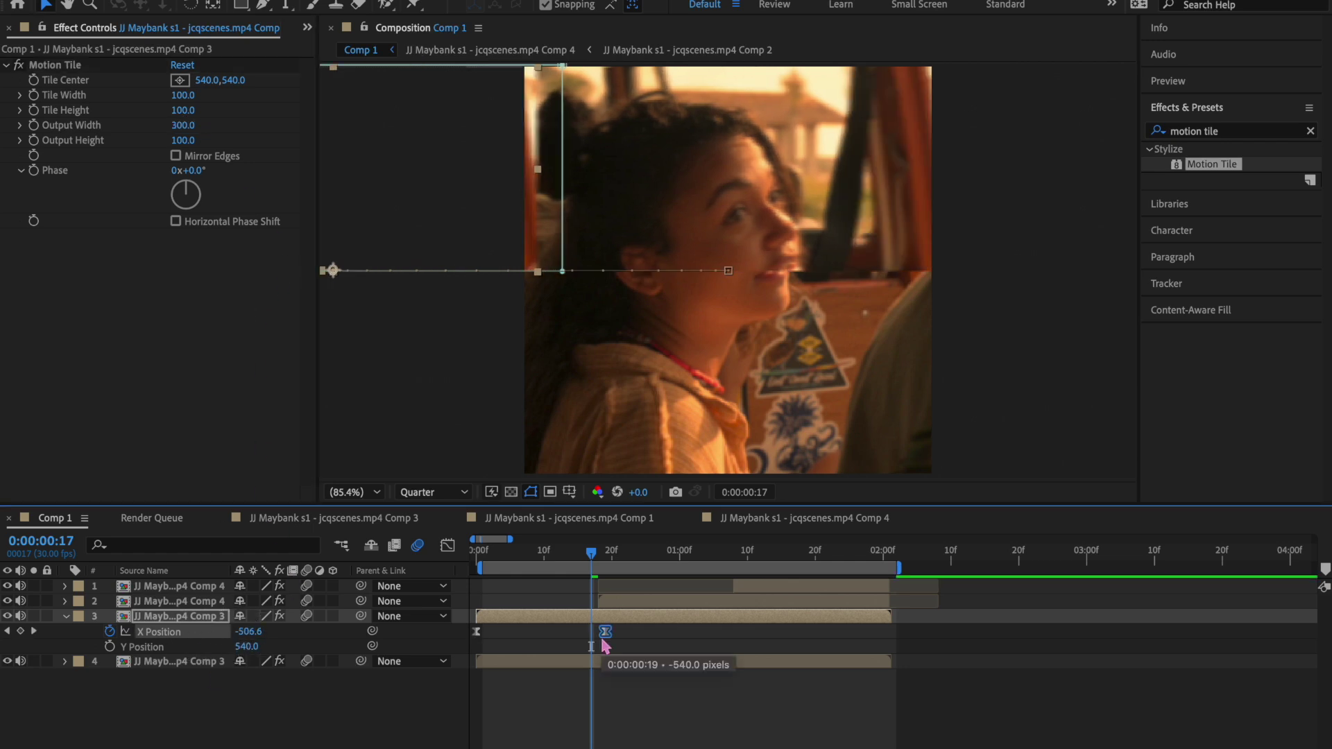
- Reshape the upper Comp 3 layer's X Position curve to start gradually and drop steeply into the second keyframe
left_click(448, 545)
left_click_drag(520, 589, 593, 600)
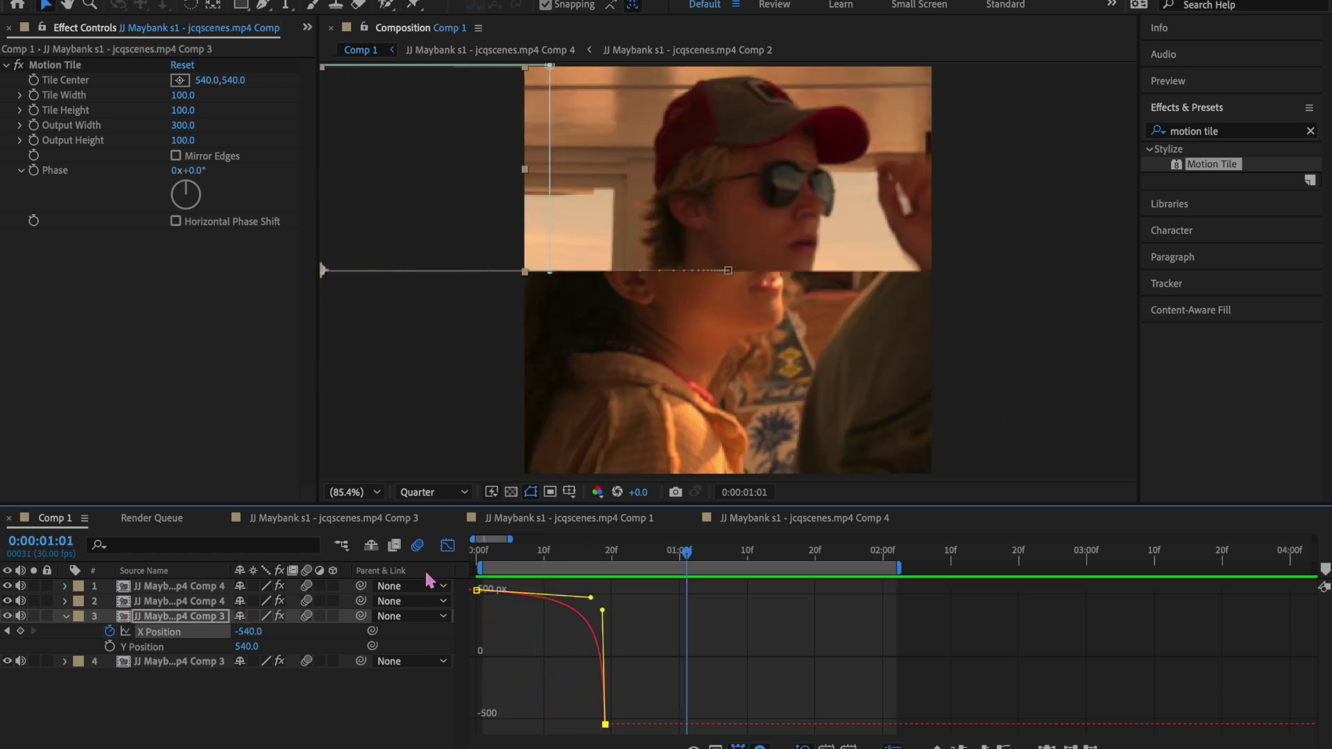
left_click(448, 546)
- Separate the Position dimensions of layer 2 (Comp 4) and keyframe its X Position from 1066 at 0:00:00:18 to 540 at about 0:00:01:08
left_click_drag(639, 555, 598, 552)
left_click(613, 604)
key("p")
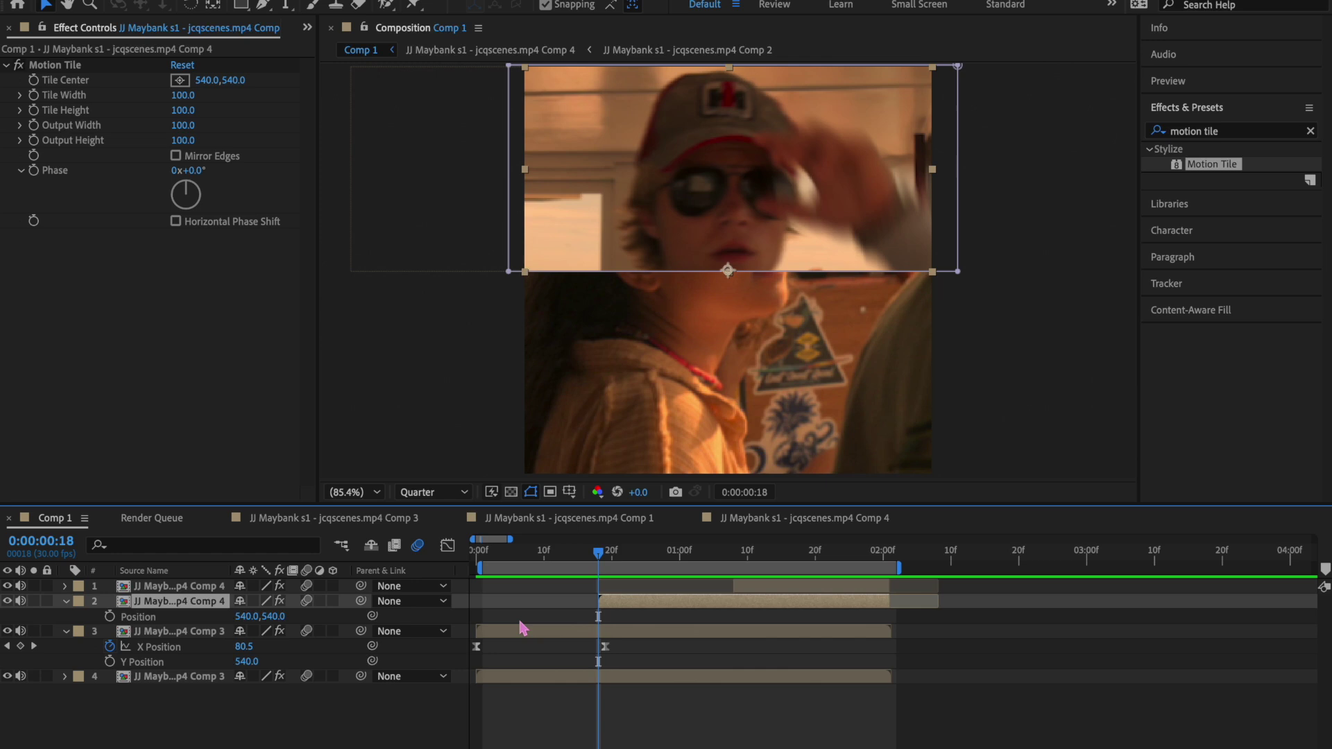
right_click(142, 617)
left_click(209, 547)
left_click(66, 646)
left_click(109, 617)
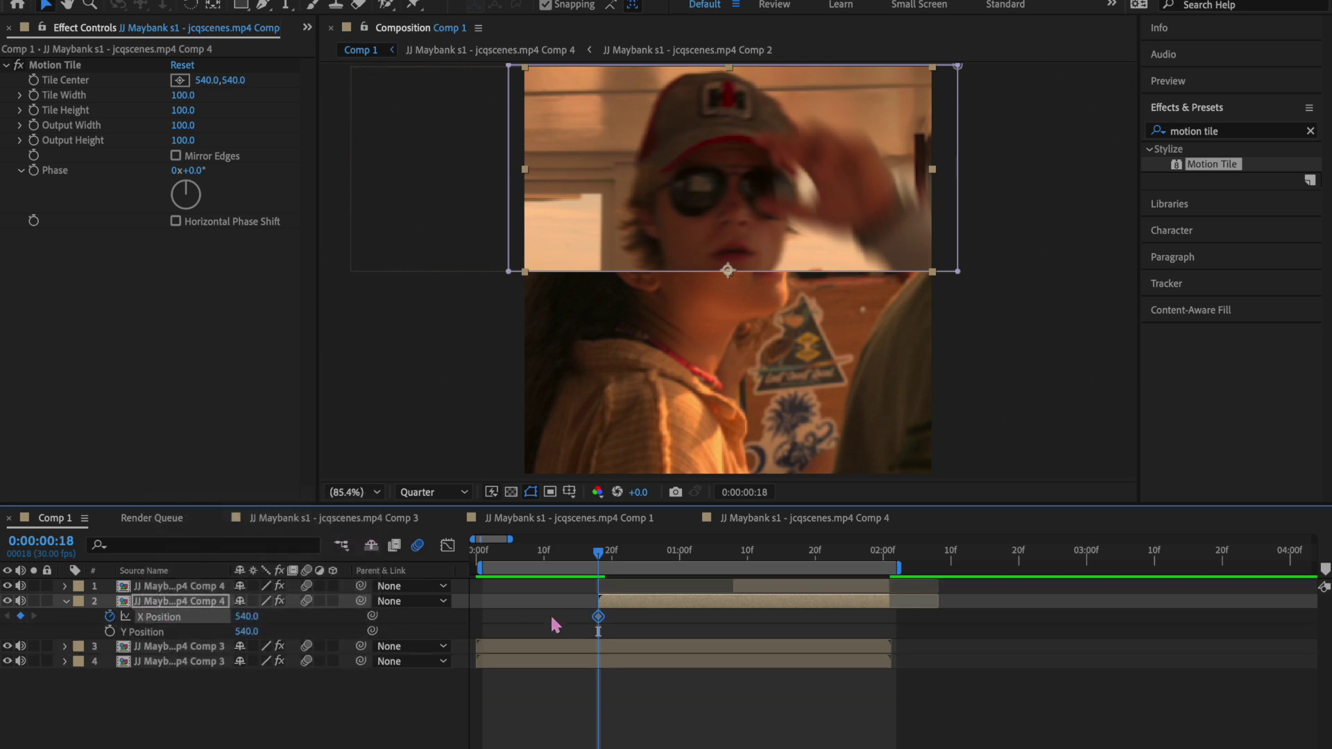
left_click_drag(598, 617, 734, 617)
left_click_drag(246, 617, 735, 644)
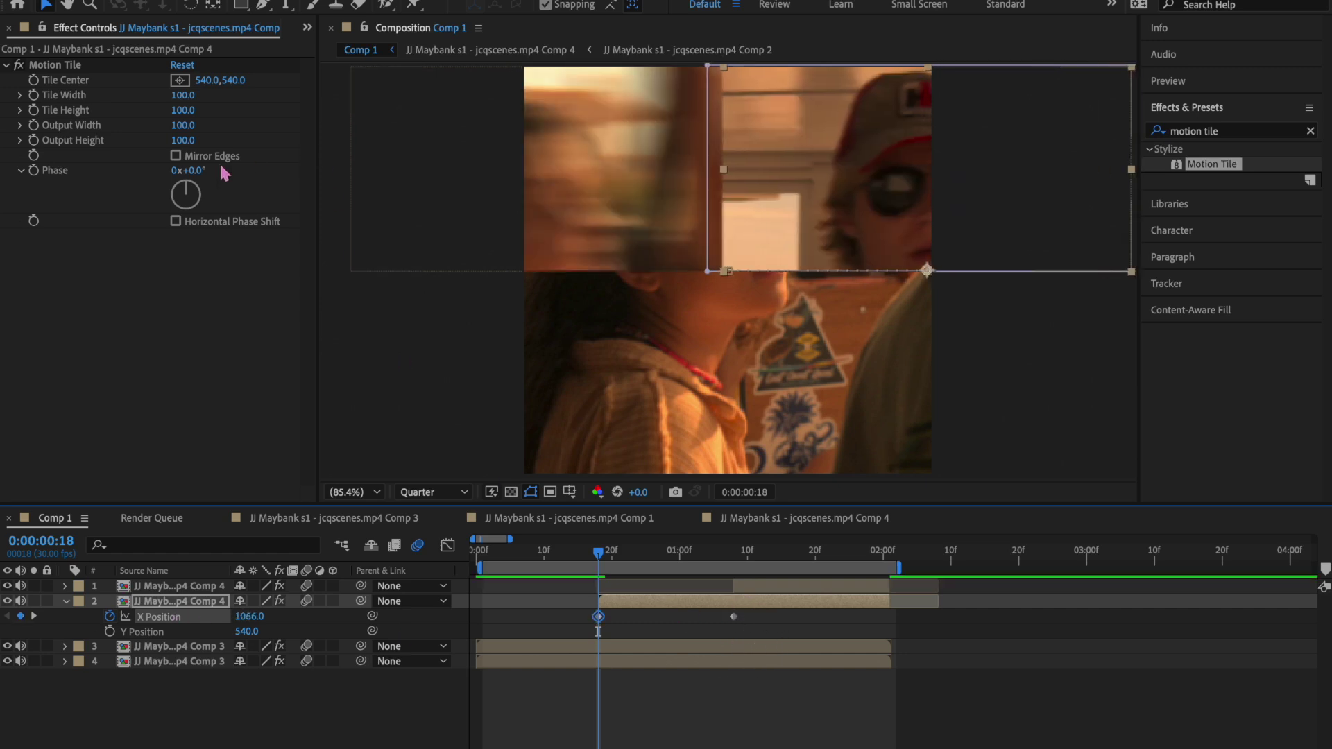
- Set layer 2's Motion Tile Output Width and Output Height to 250 and turn on Mirror Edges
left_click(182, 125)
type("250")
key("Return")
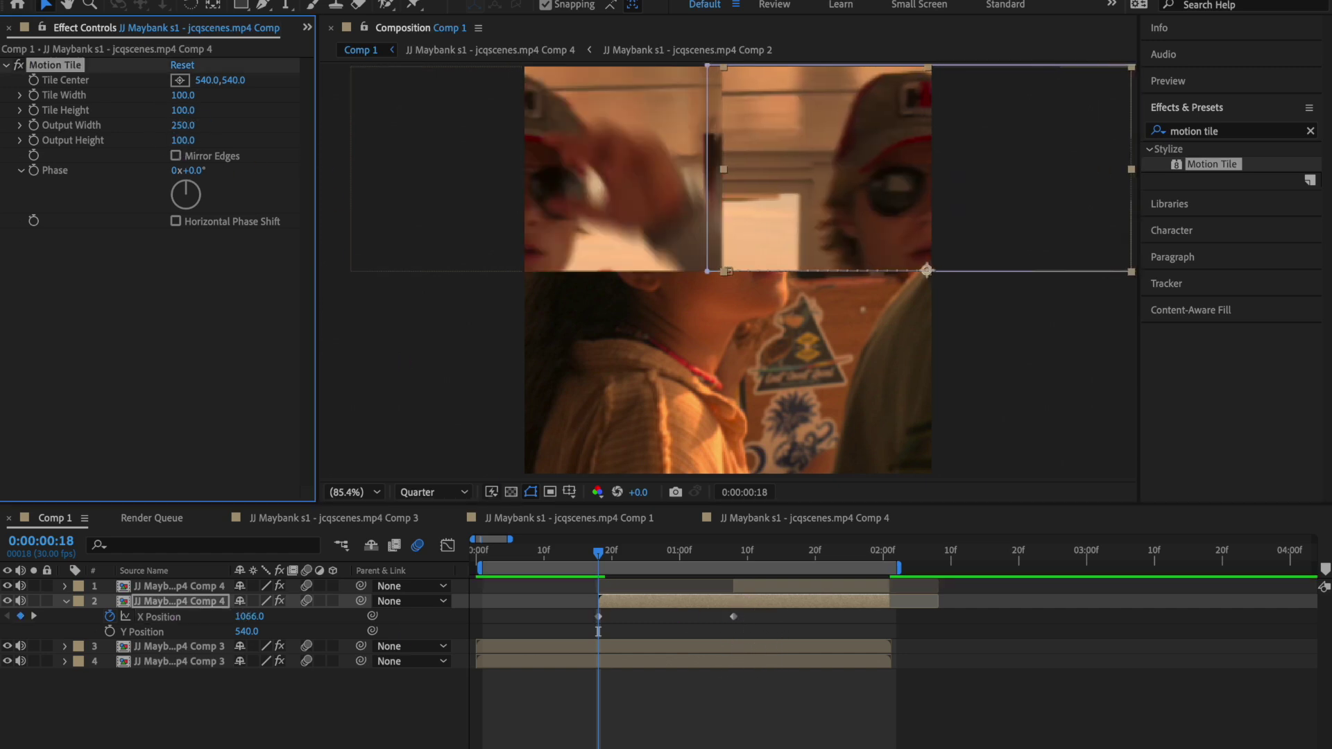
left_click(179, 140)
type("250")
key("Return")
left_click(175, 156)
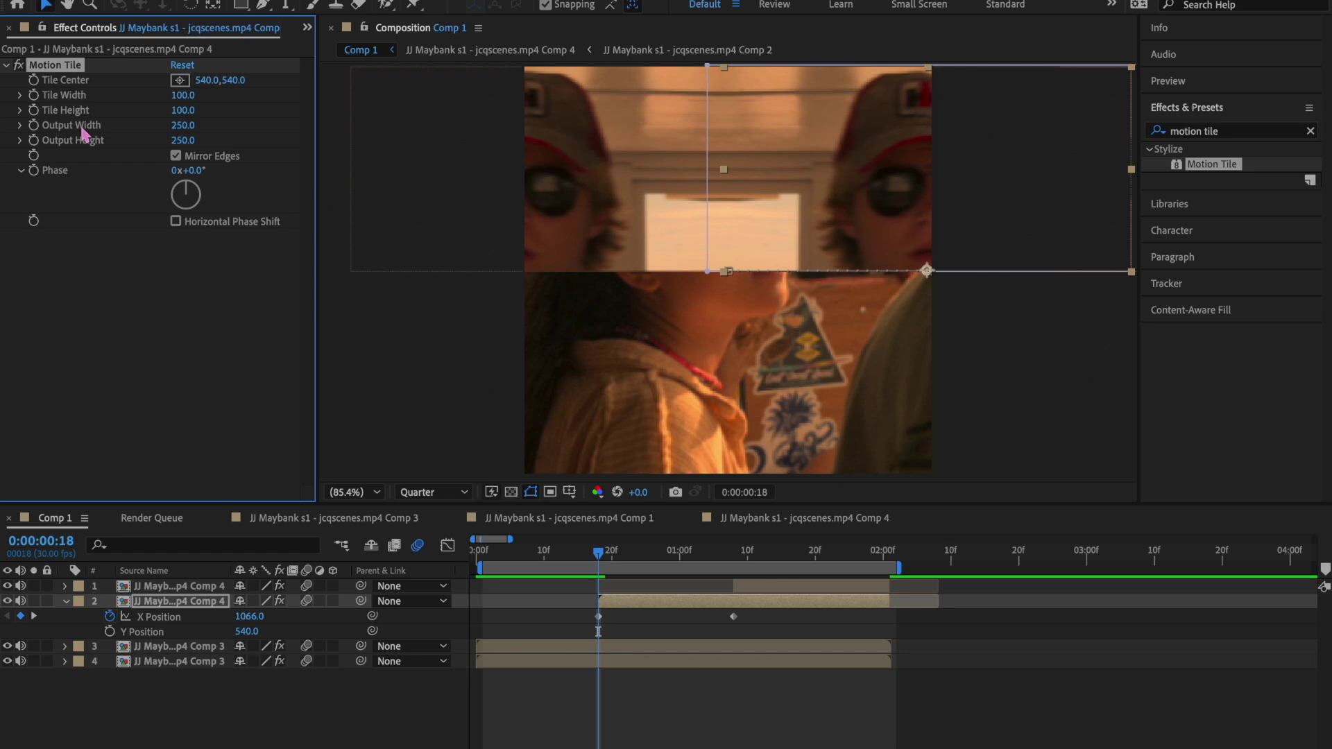
- Set layer 2's X Position keyframe at 0:00:00:18 to 1314 and open the curve of its eased keyframes for editing
left_click_drag(248, 617, 666, 615)
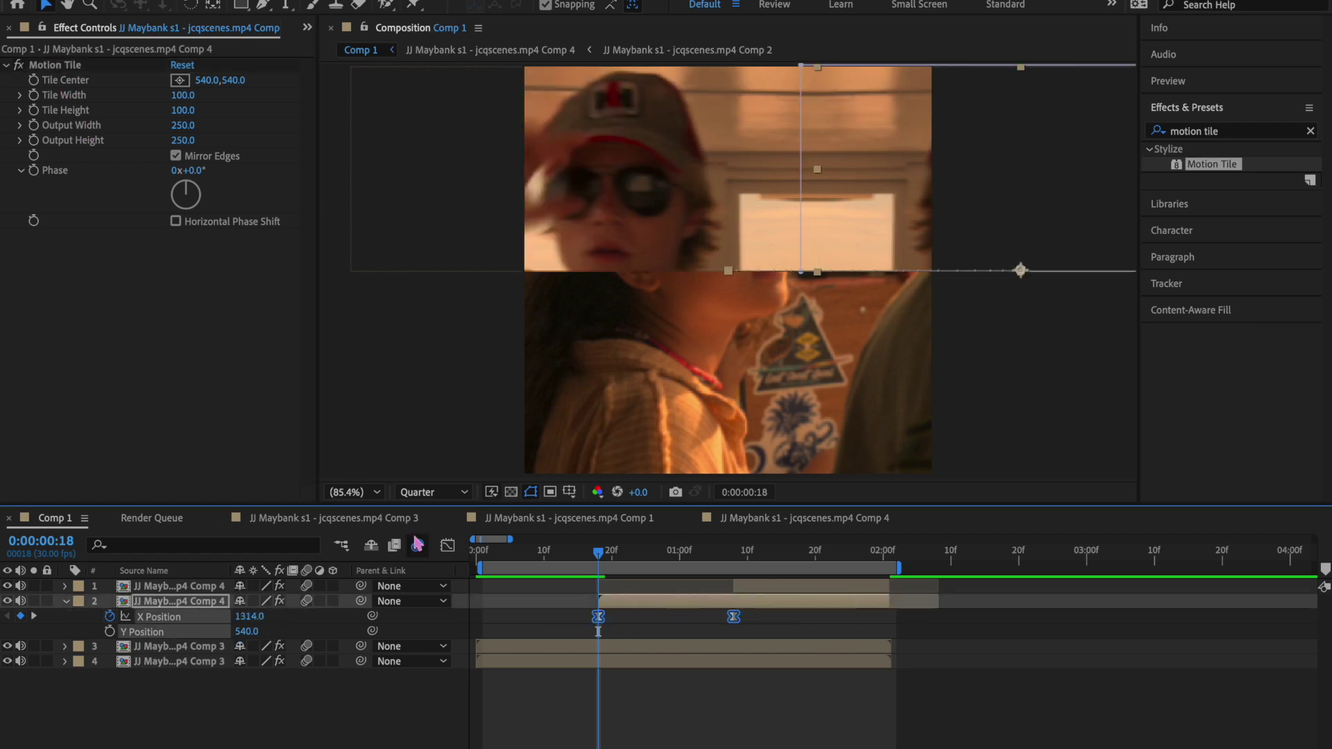
left_click(448, 546)
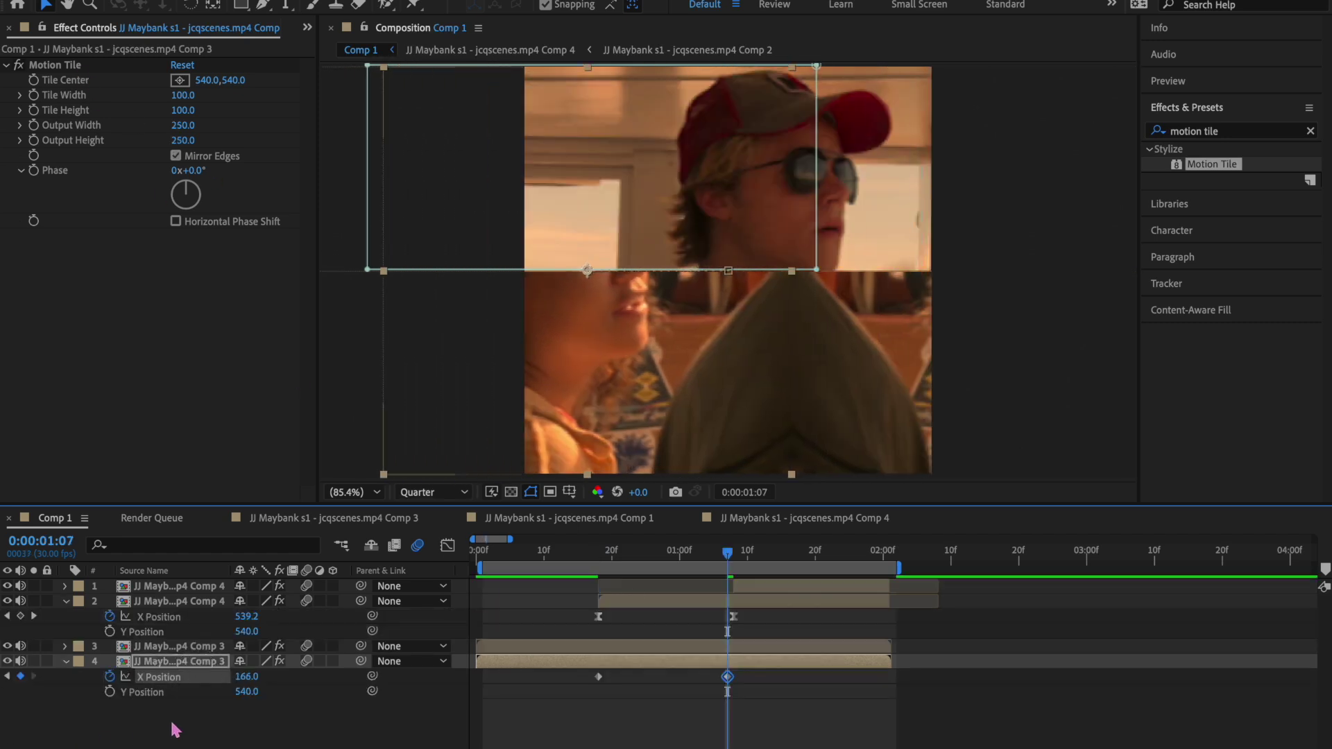
- Set the X Position keyframe of layer 4 (Comp 3) at 0:00:01:07 to -256
left_click(22, 674)
left_click_drag(27, 673, 3, 717)
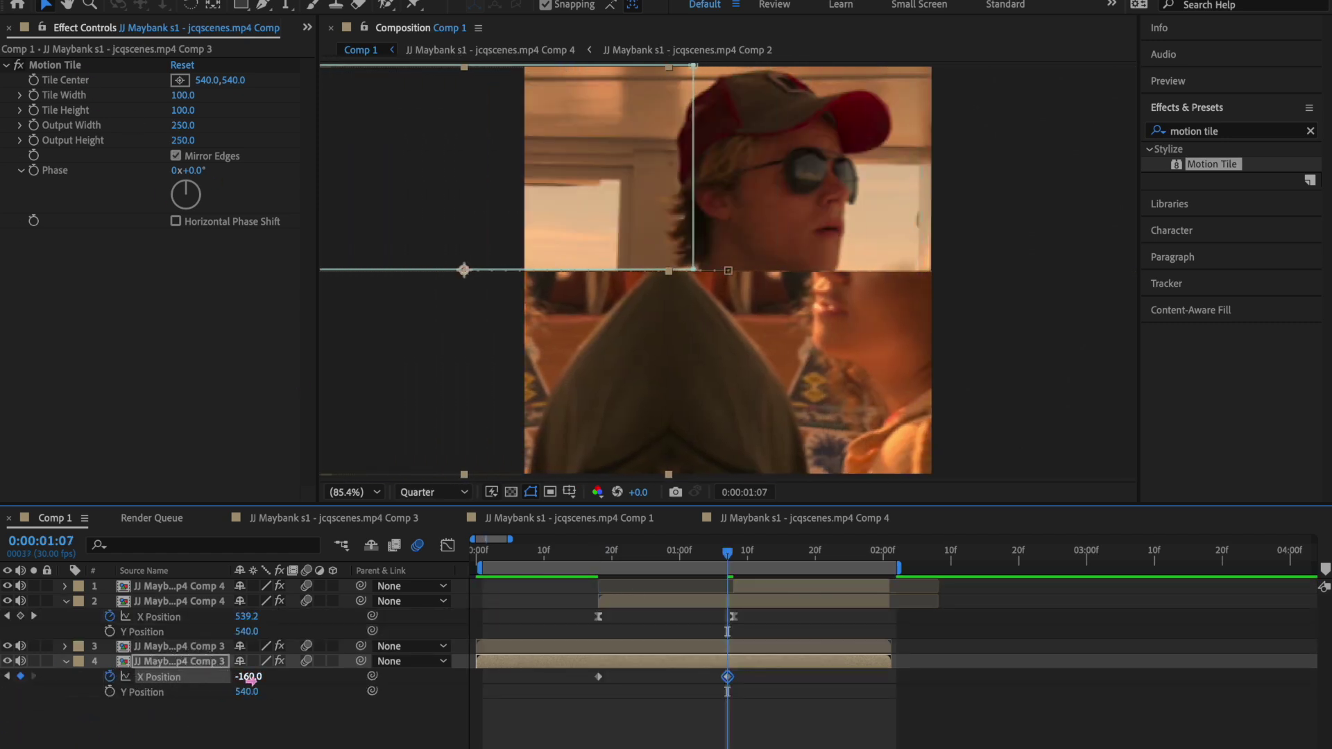
left_click_drag(255, 684, 170, 676)
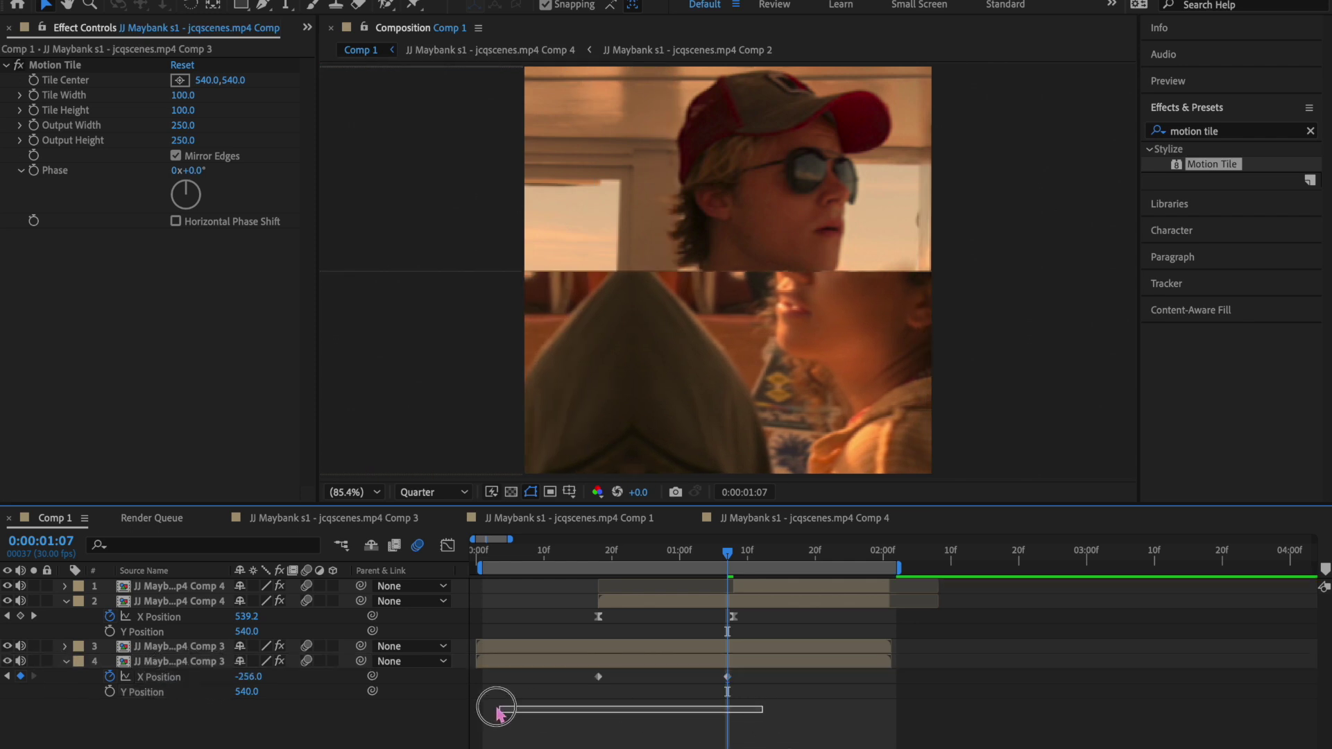
- Play back the split-screen transition in Comp 1 to check the layers' movement
left_click_drag(727, 553, 727, 602)
key("space")
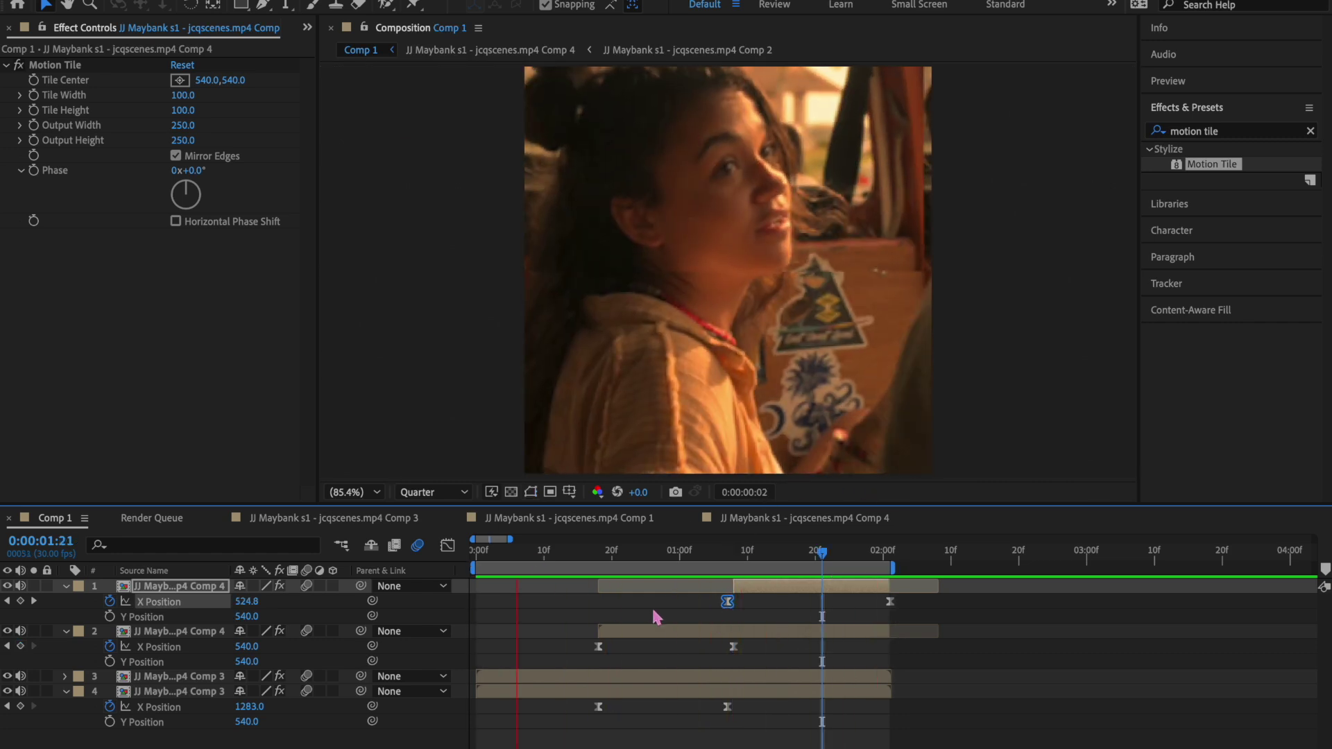